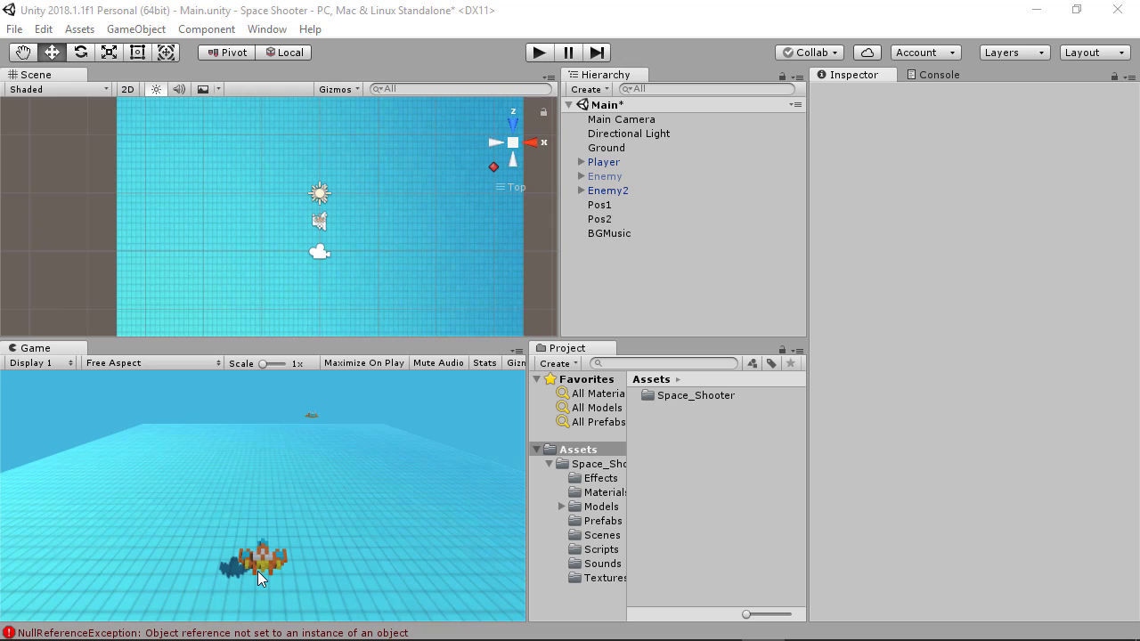
Step: Select Main Camera to show its Transform, Camera and Audio Listener, and orbit the Scene into perspective
left_click(621, 133)
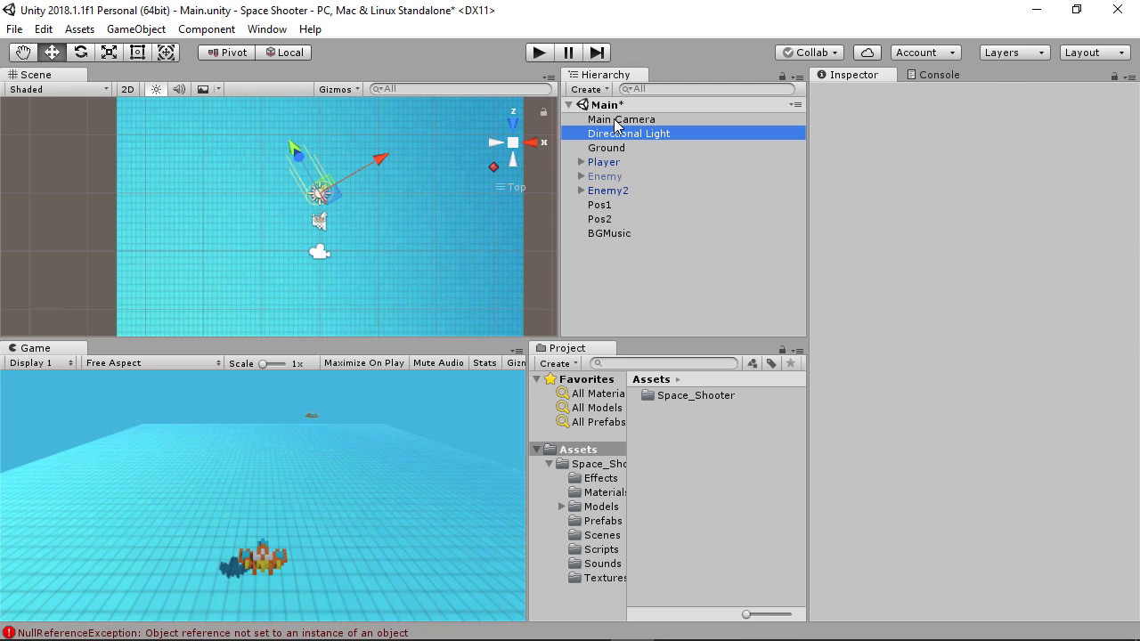
left_click(621, 119)
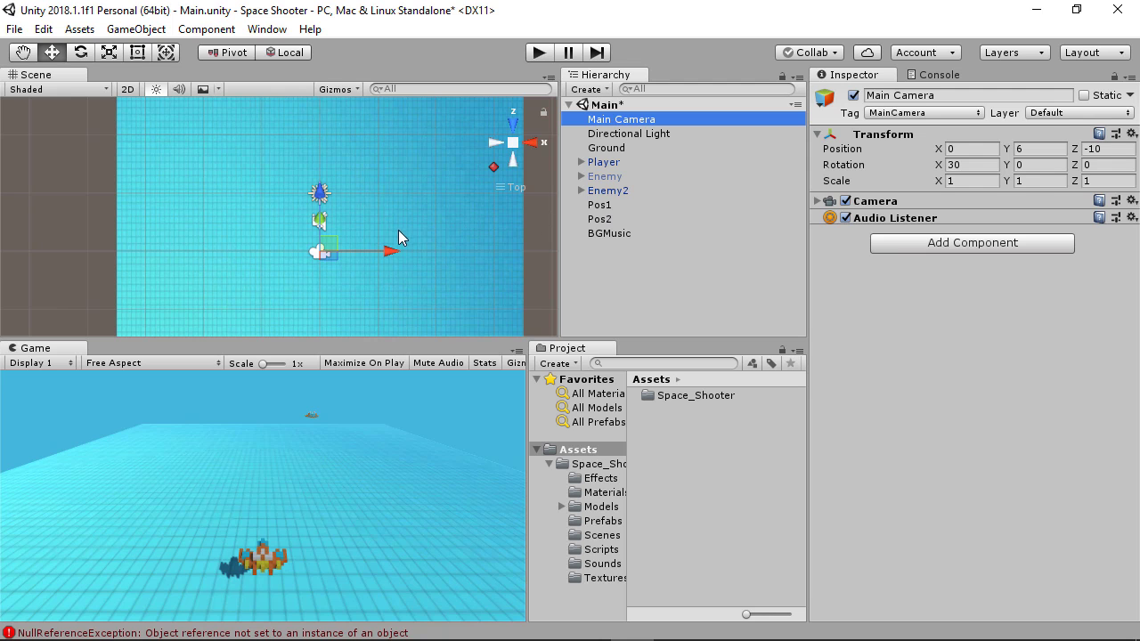
mouse_move(400, 240)
left_mouse_down("alt")
mouse_move(296, 174)
mouse_move(286, 234)
left_mouse_up("alt")
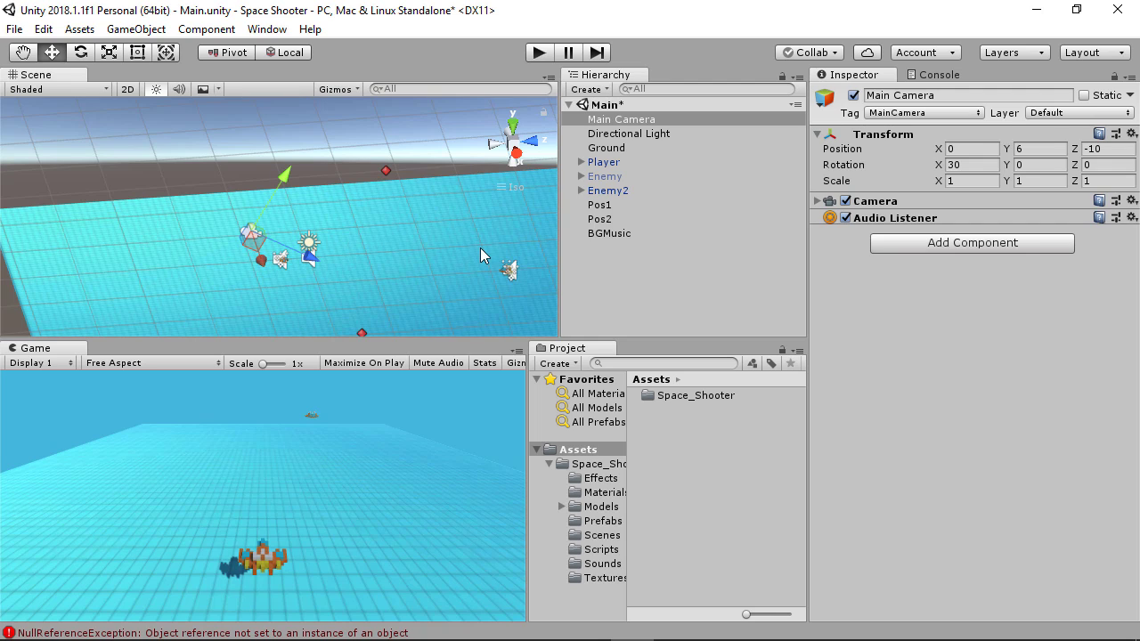
Step: Search Add Component on Main Camera for 'CameraF', then clear the search and close the list
left_click(894, 250)
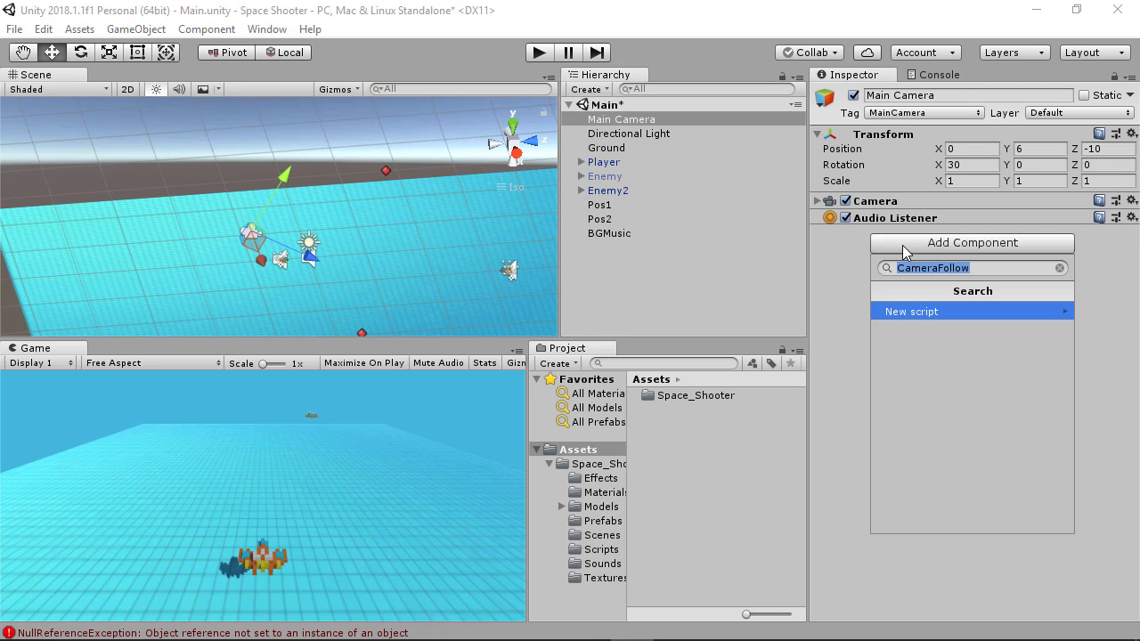
type("Ca")
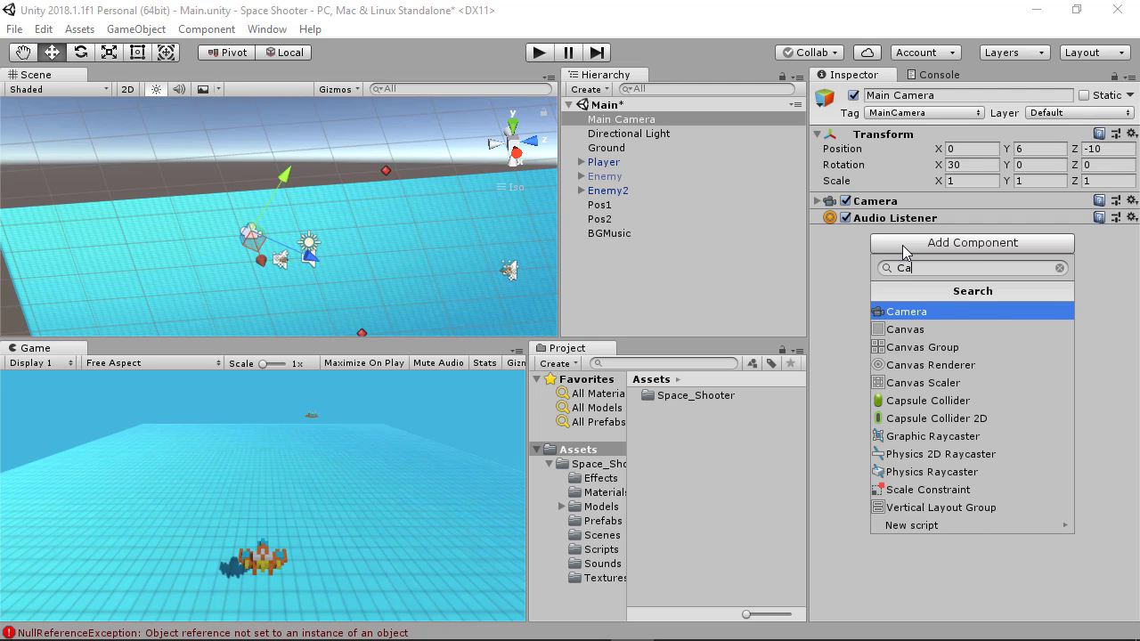
type("meraF")
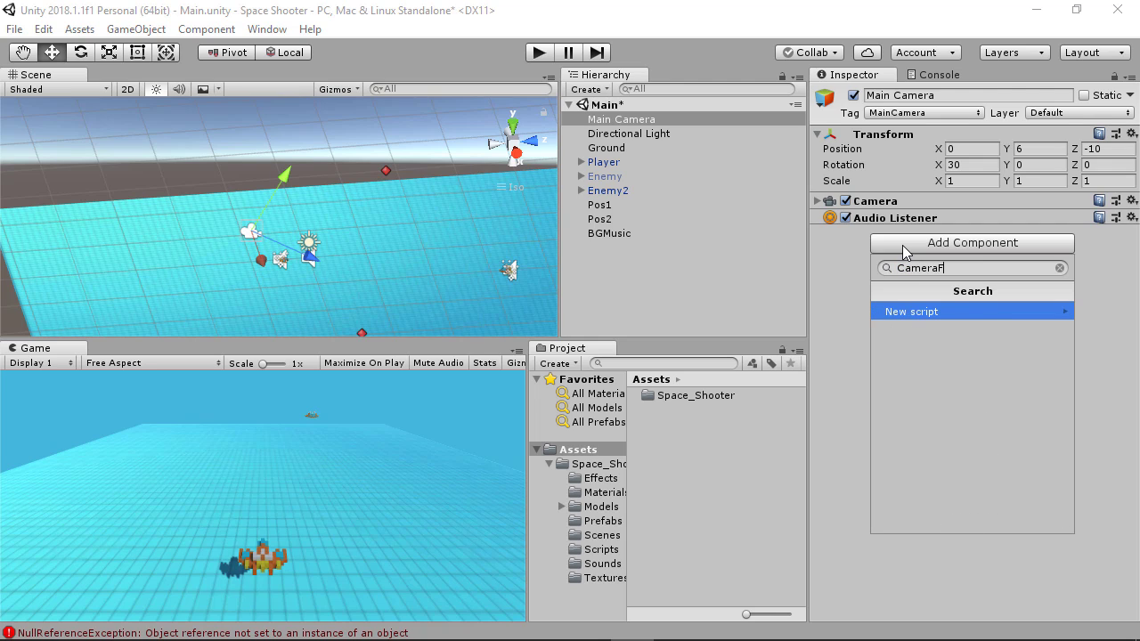
left_click(1060, 268)
left_click(841, 288)
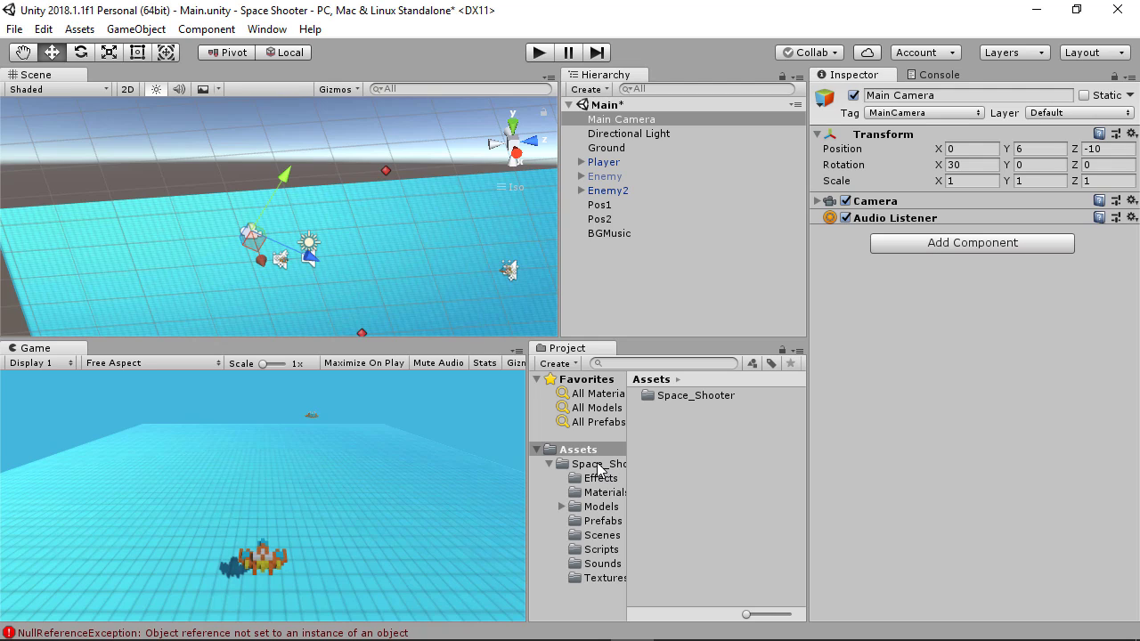
Step: Create a new C# script named CameraFollow in the Assets/Space_Shooter/Scripts folder
left_click(611, 551)
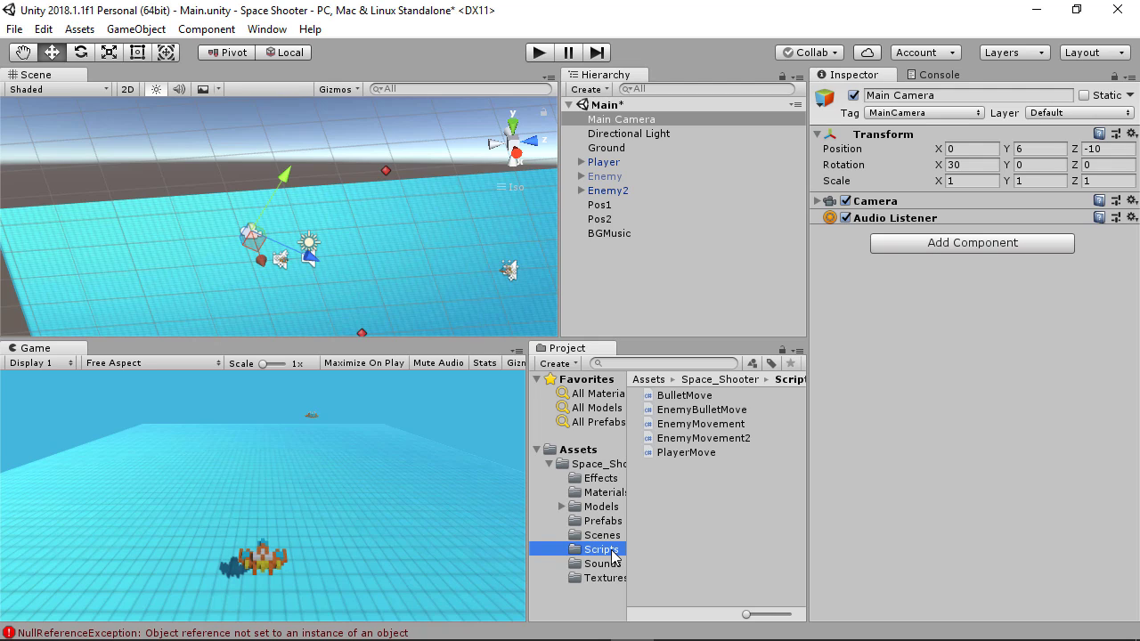
left_click(683, 511)
right_click(684, 511)
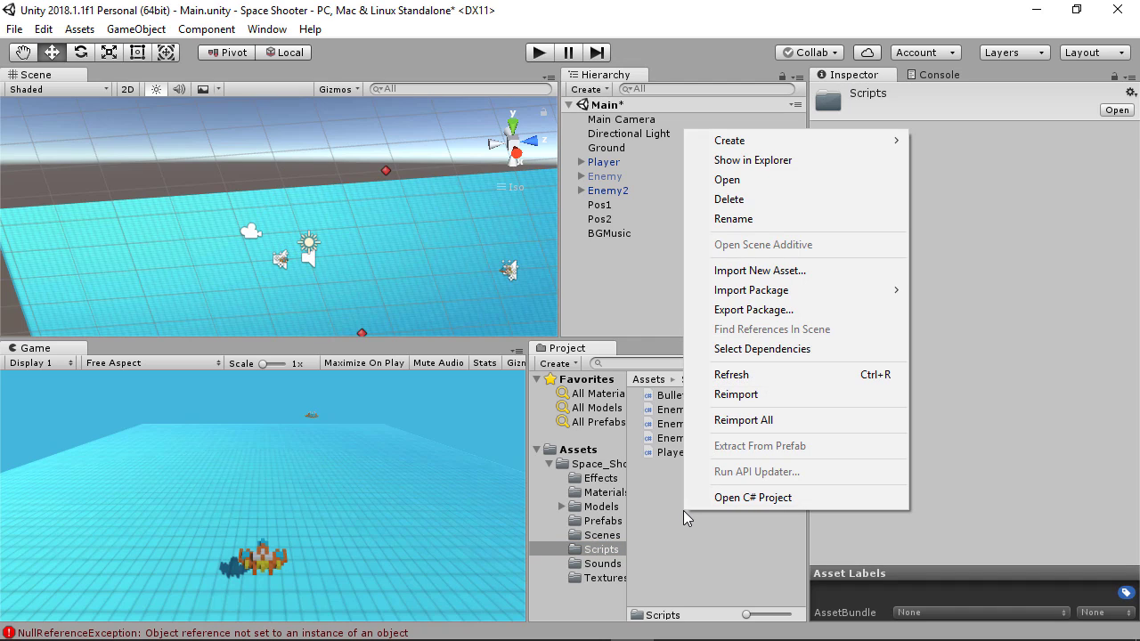
mouse_move(744, 147)
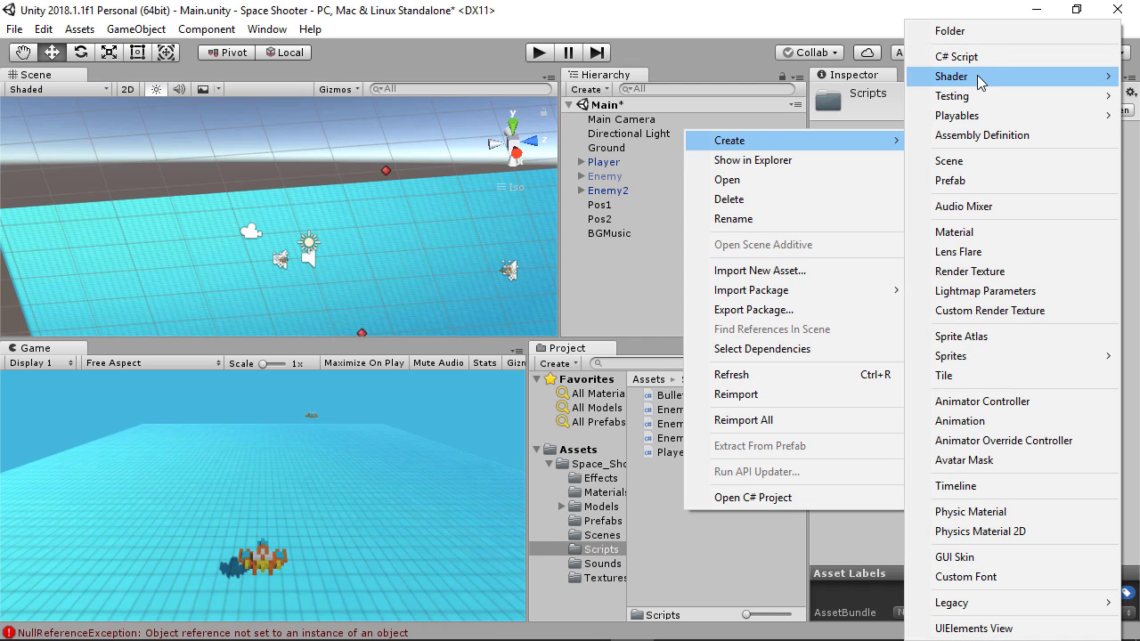
left_click(974, 59)
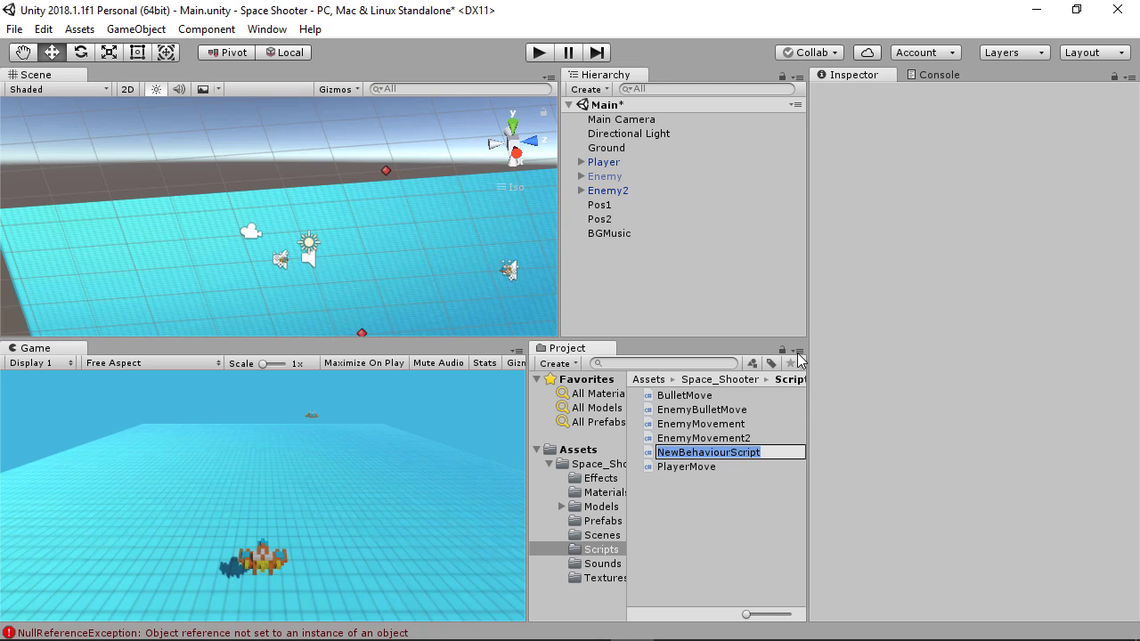
type("CameraFo")
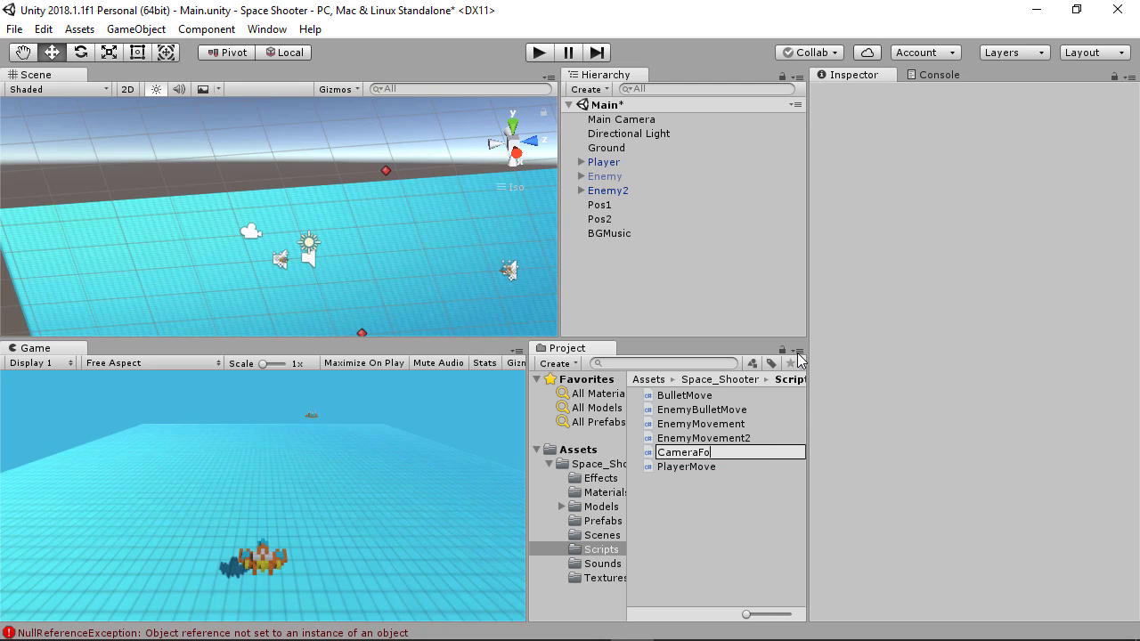
type("lo")
type("low")
key("alt+Tab")
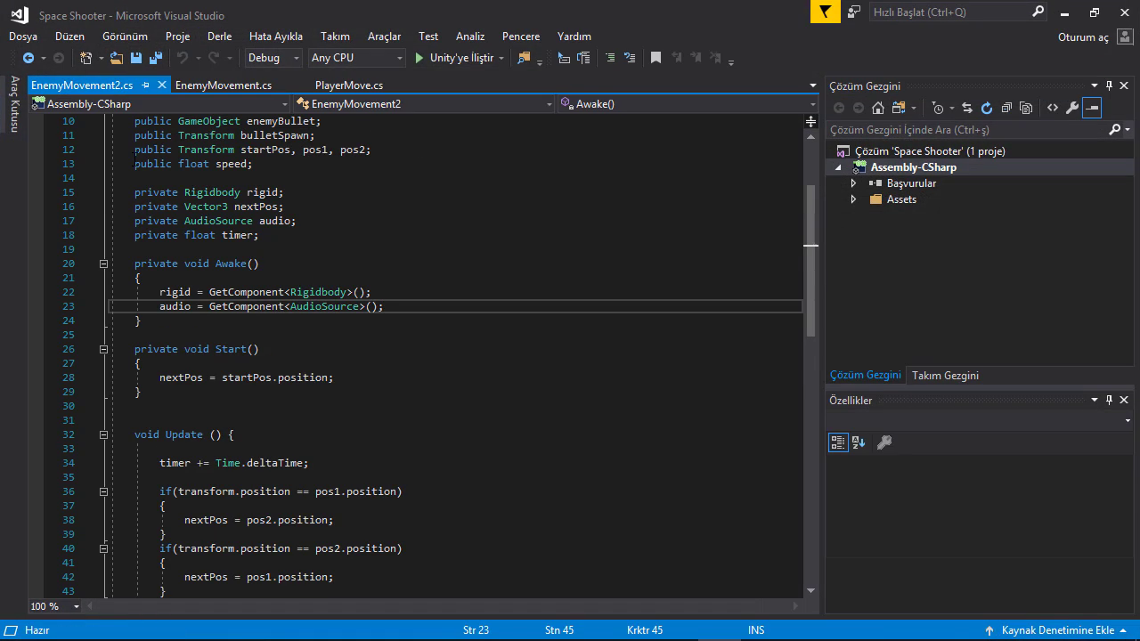
Step: Drop CameraFollow onto Main Camera in the Hierarchy, then open CameraFollow.cs in Visual Studio
left_click(1065, 13)
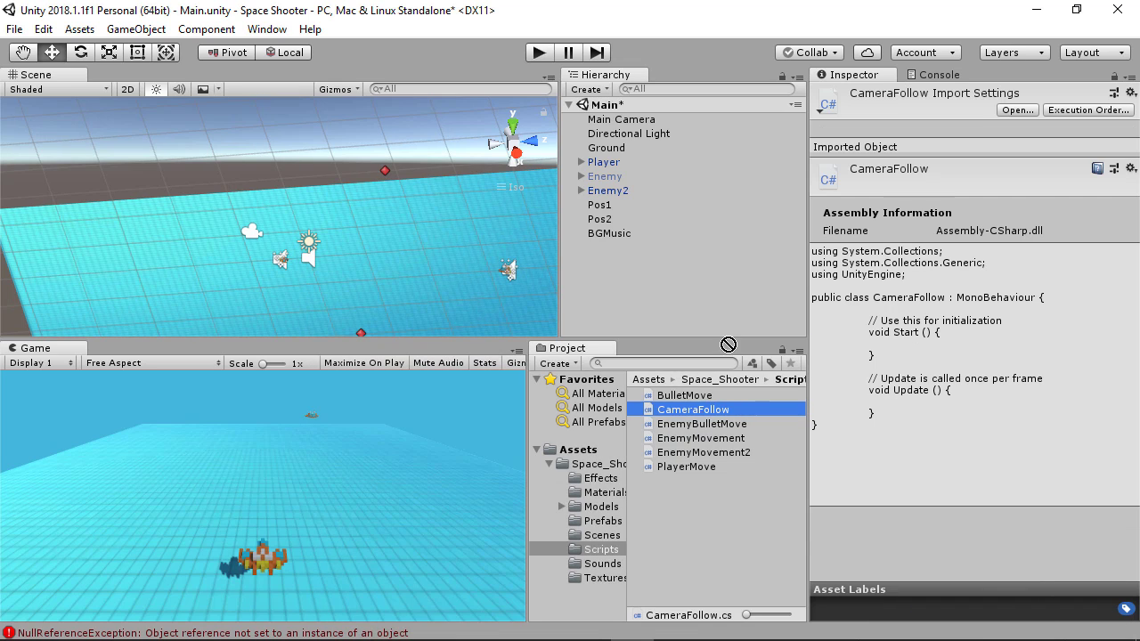
mouse_move(705, 411)
left_mouse_down()
mouse_move(656, 153)
mouse_move(629, 122)
left_mouse_up()
left_click(629, 122)
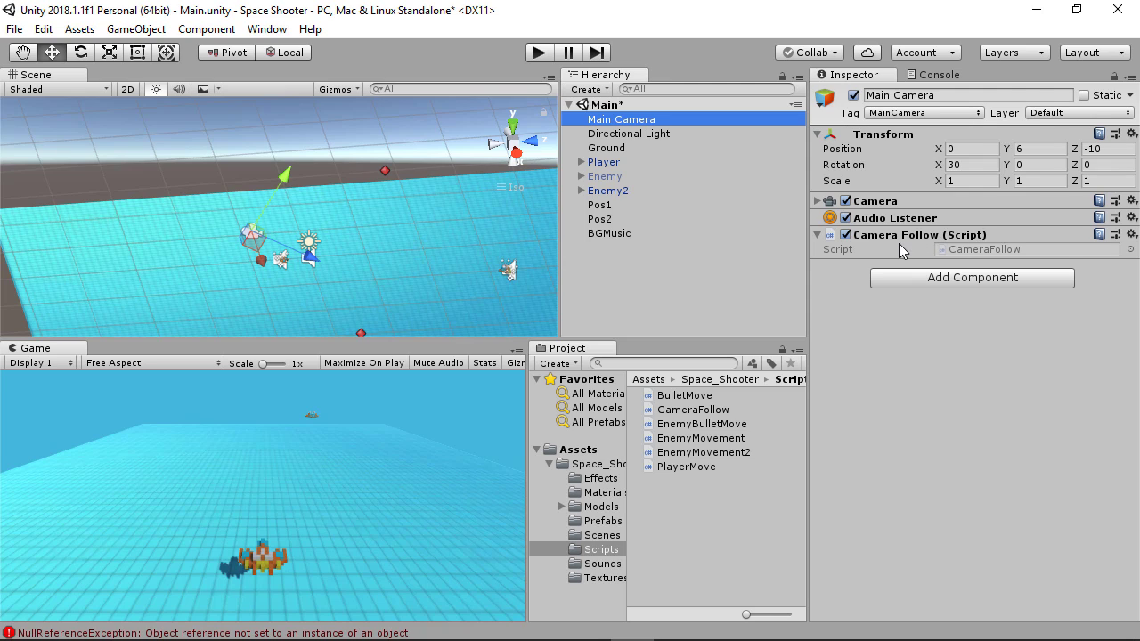
left_click(990, 253)
double_click(990, 253)
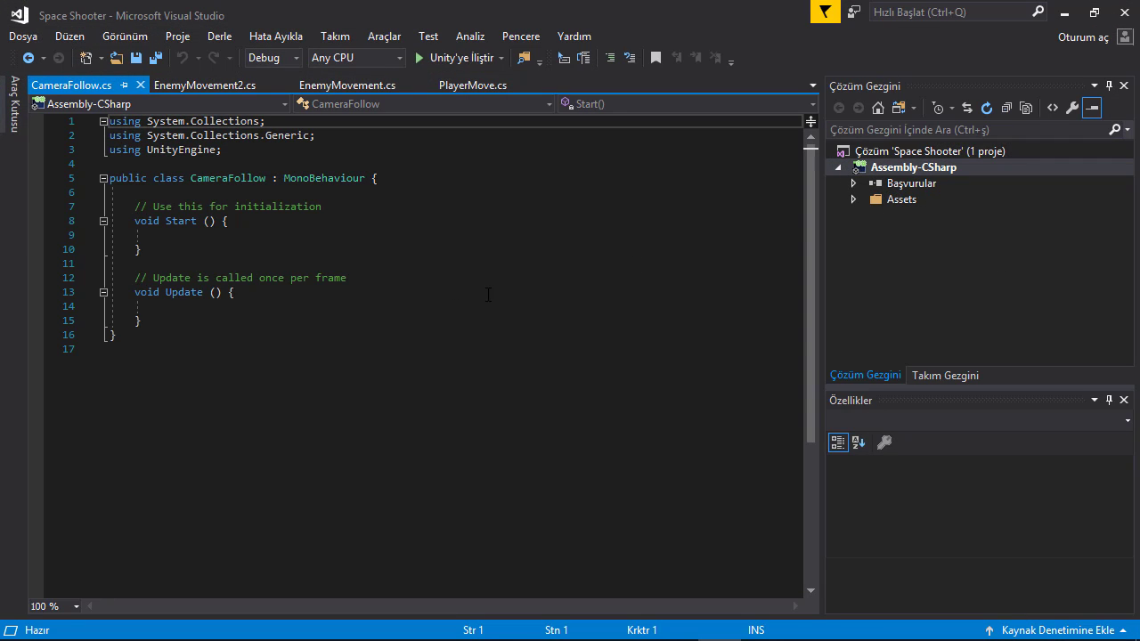
Step: Declare 'private Vector3 offset;' in the CameraFollow class above Start
left_click(267, 236)
left_click(133, 206)
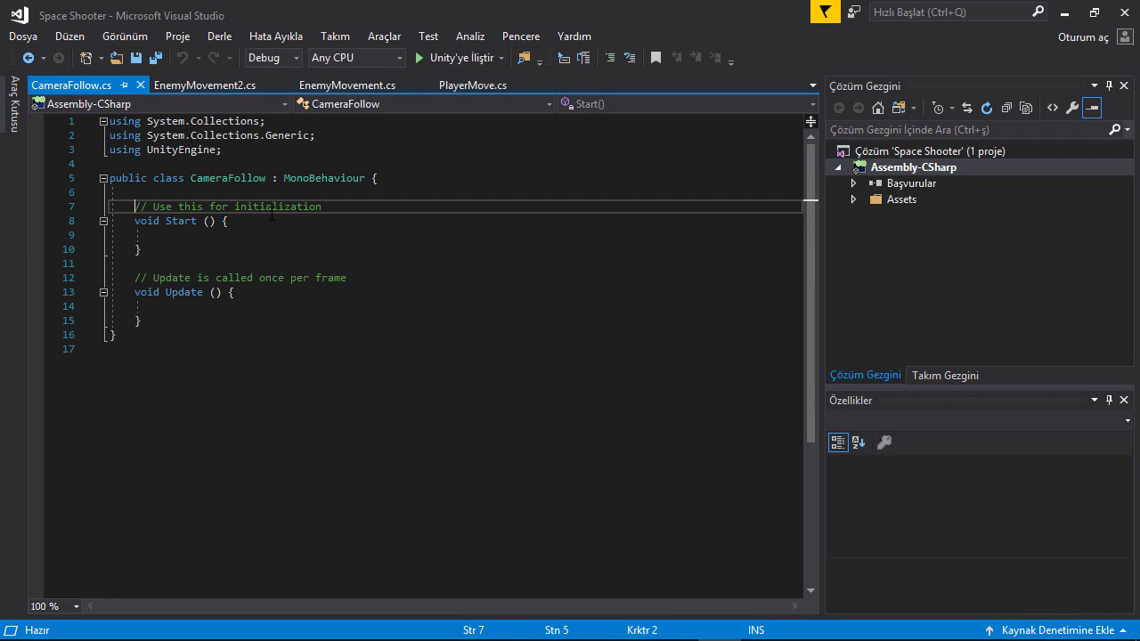
key("Return")
key("Return")
key("Up")
key("Up")
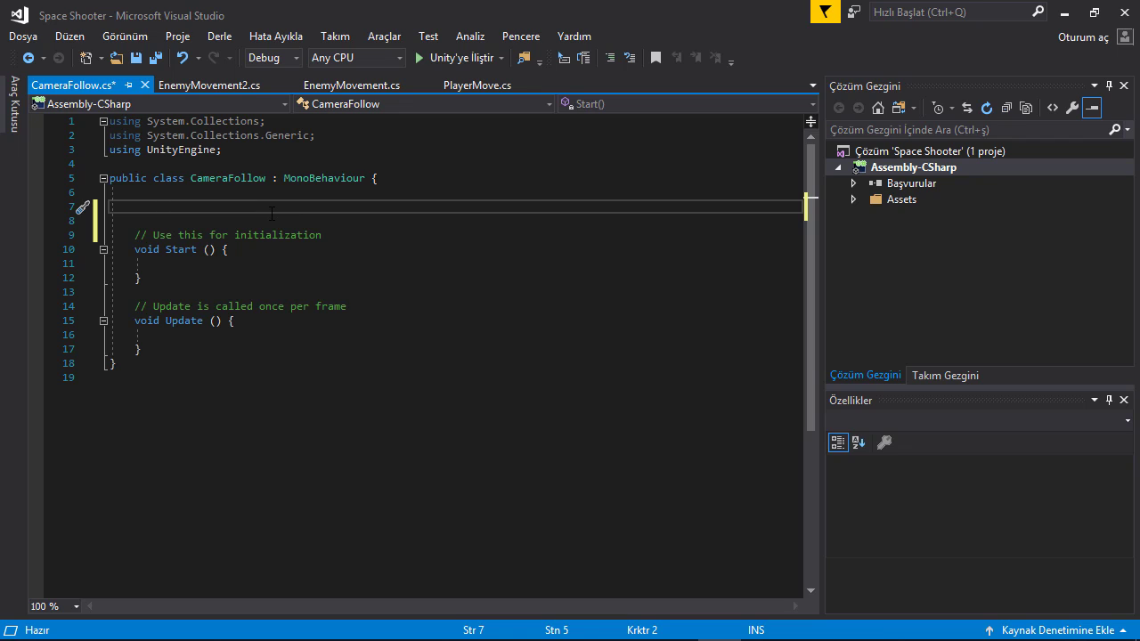
type("private ")
type("VEcto")
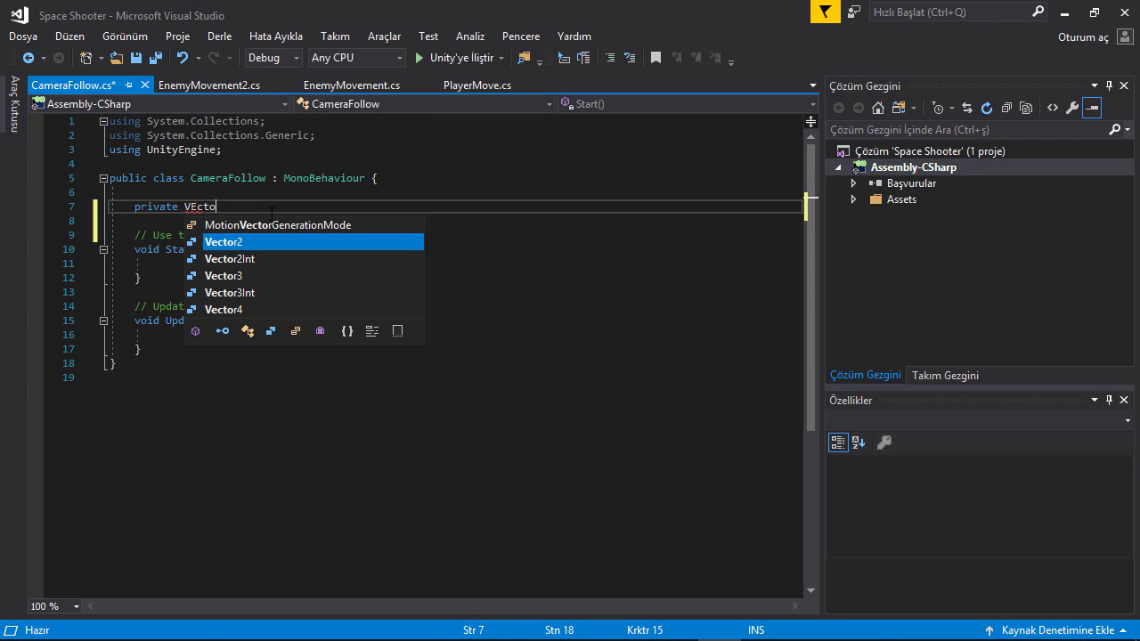
key("BackSpace")
key("BackSpace")
key("BackSpace")
type("ector")
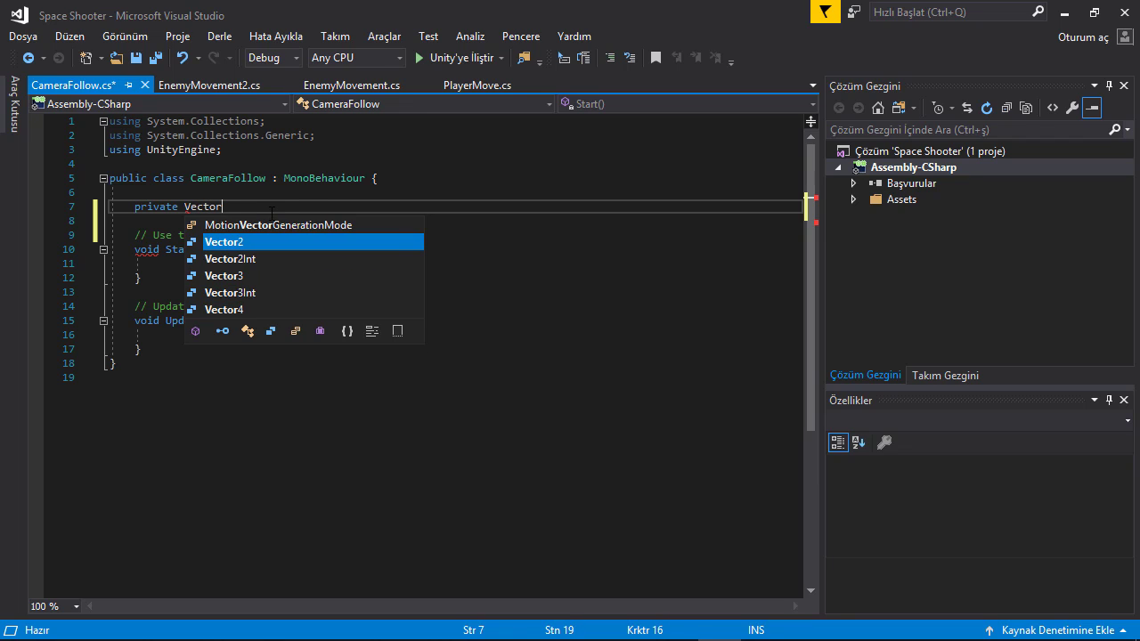
type("3 offset;")
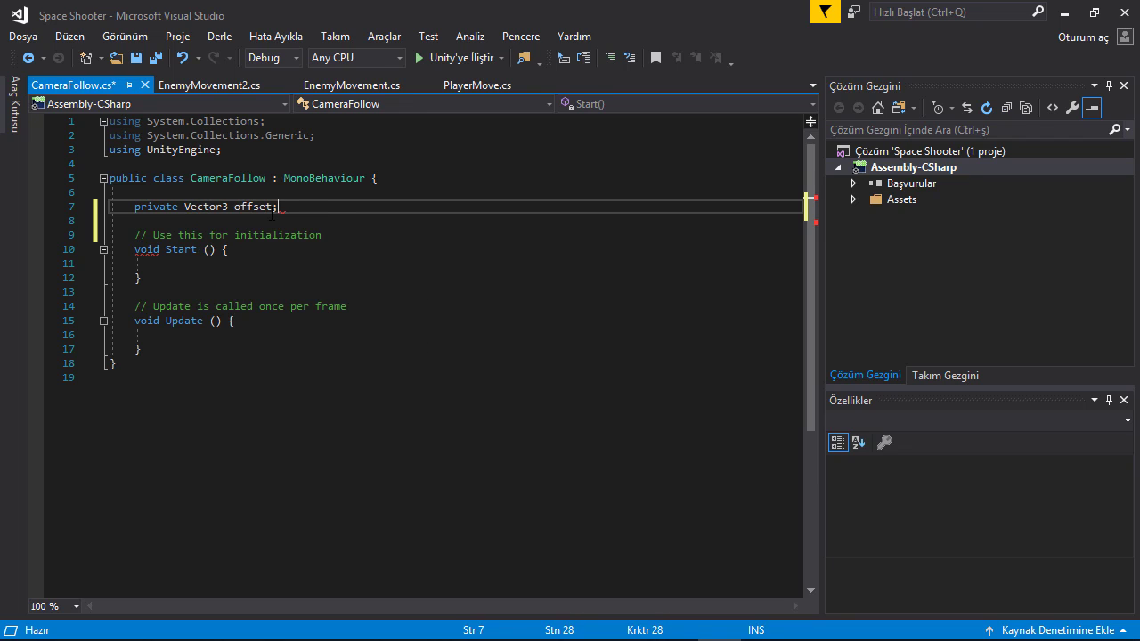
Step: Begin Start() with 'offset = transform.position -' and open a blank line above the offset field
left_click(221, 264)
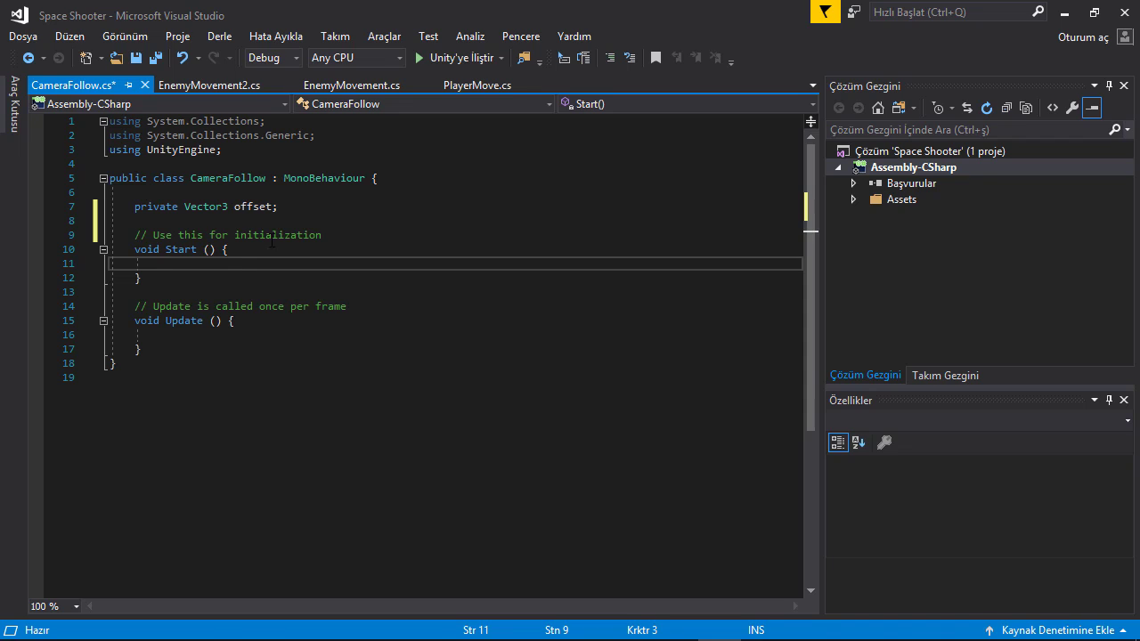
type("of")
type("fset = ")
type("tran")
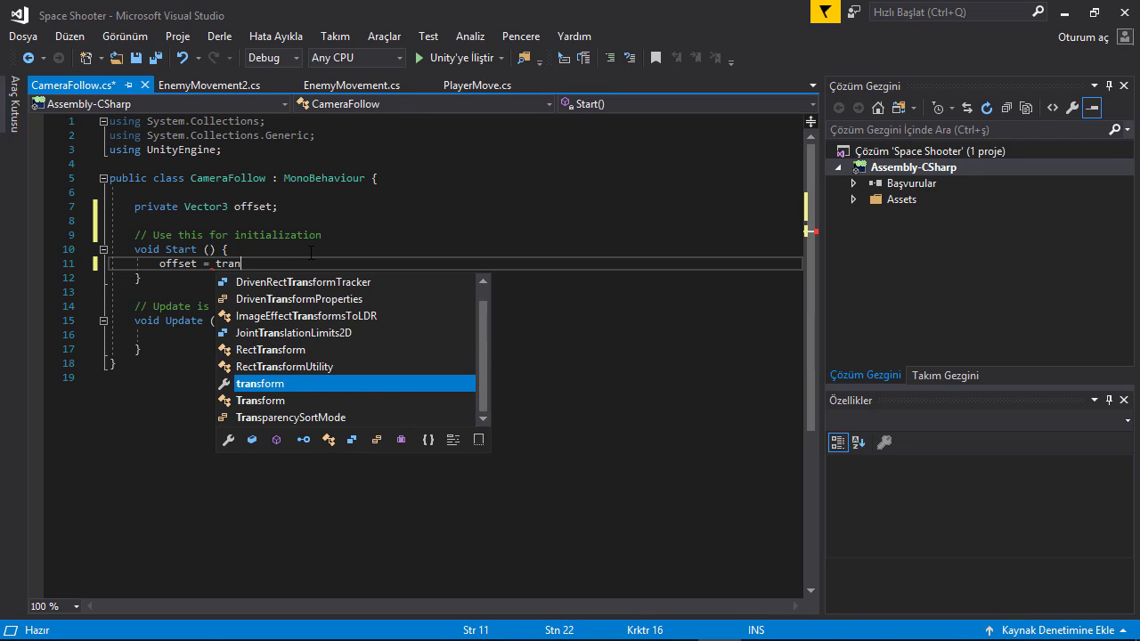
type("sform.po")
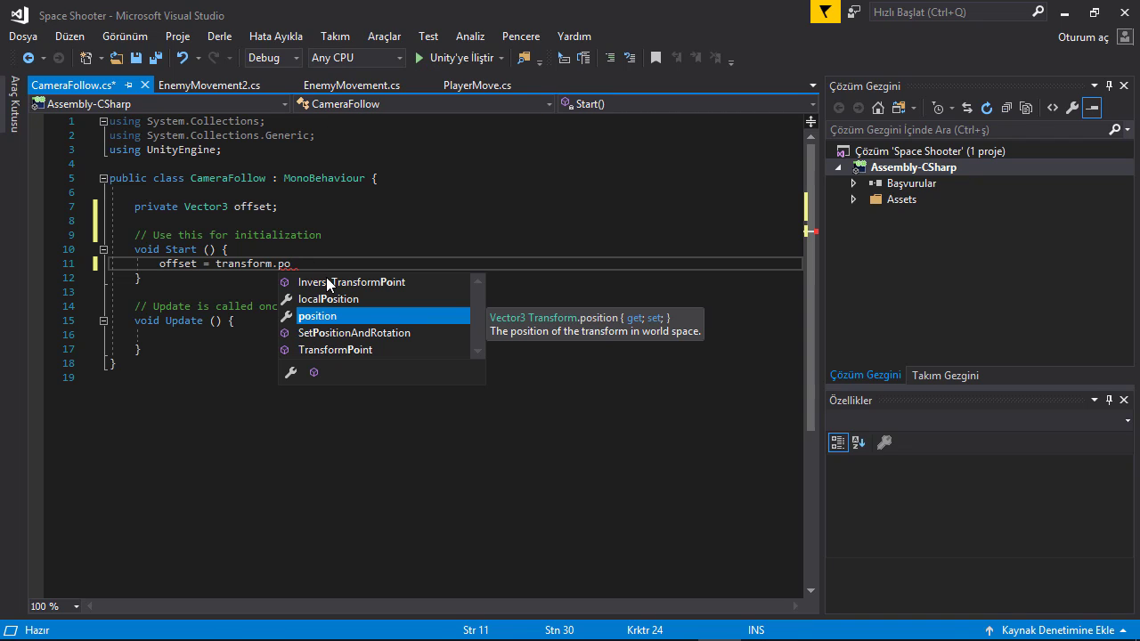
type("si")
key("Tab")
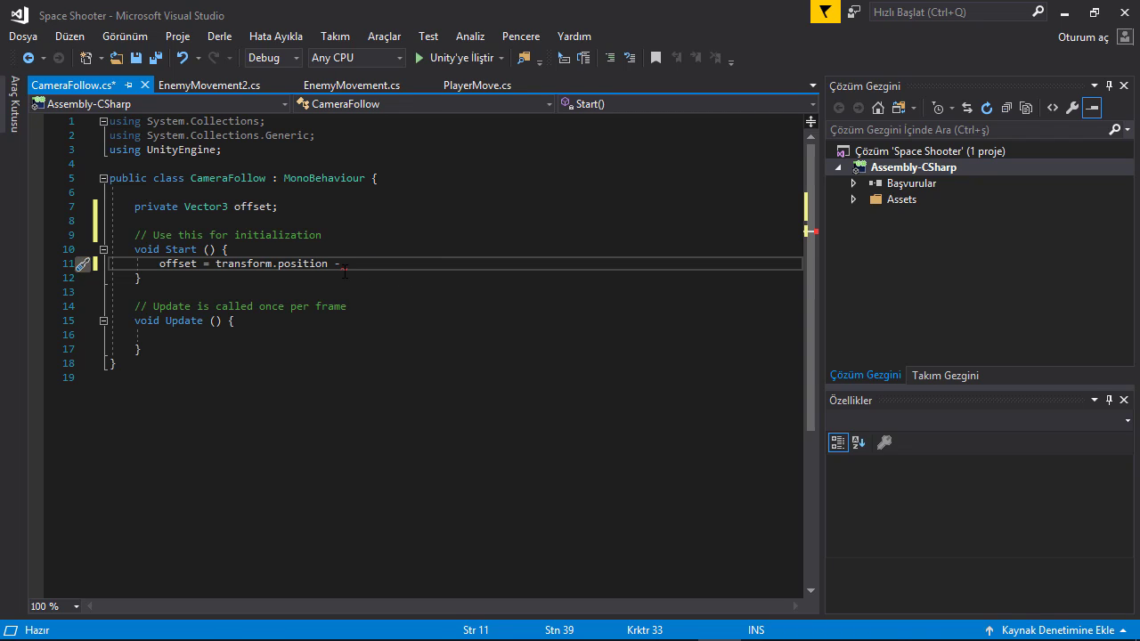
left_click(142, 209)
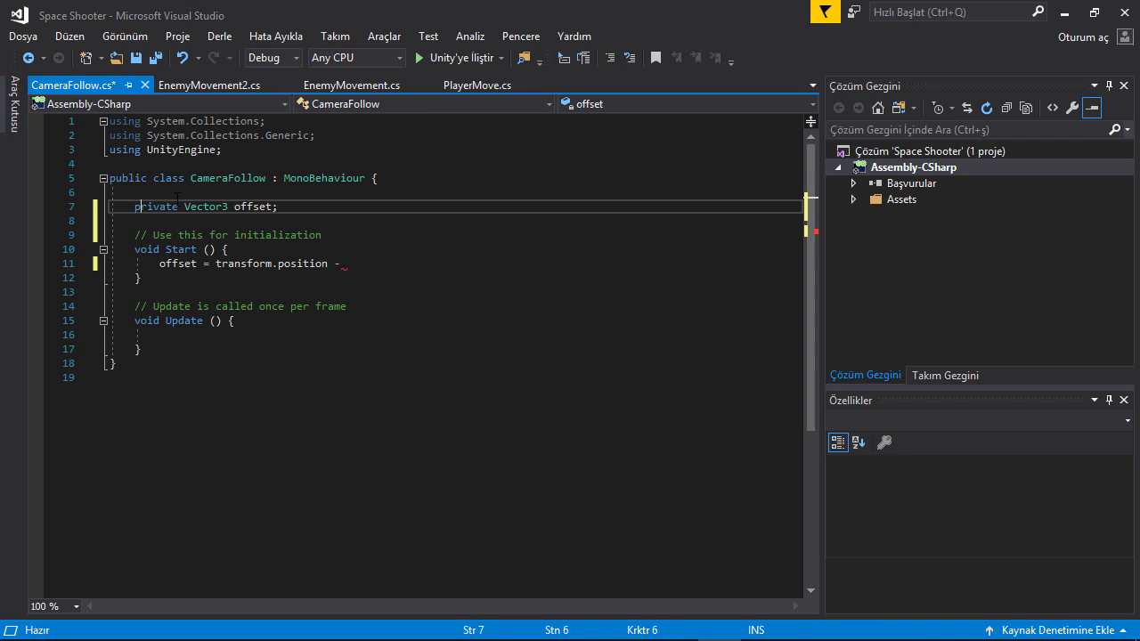
key("Return")
key("Return")
Step: Declare a 'public Transform player;' field above the offset declaration
key("Up")
key("Up")
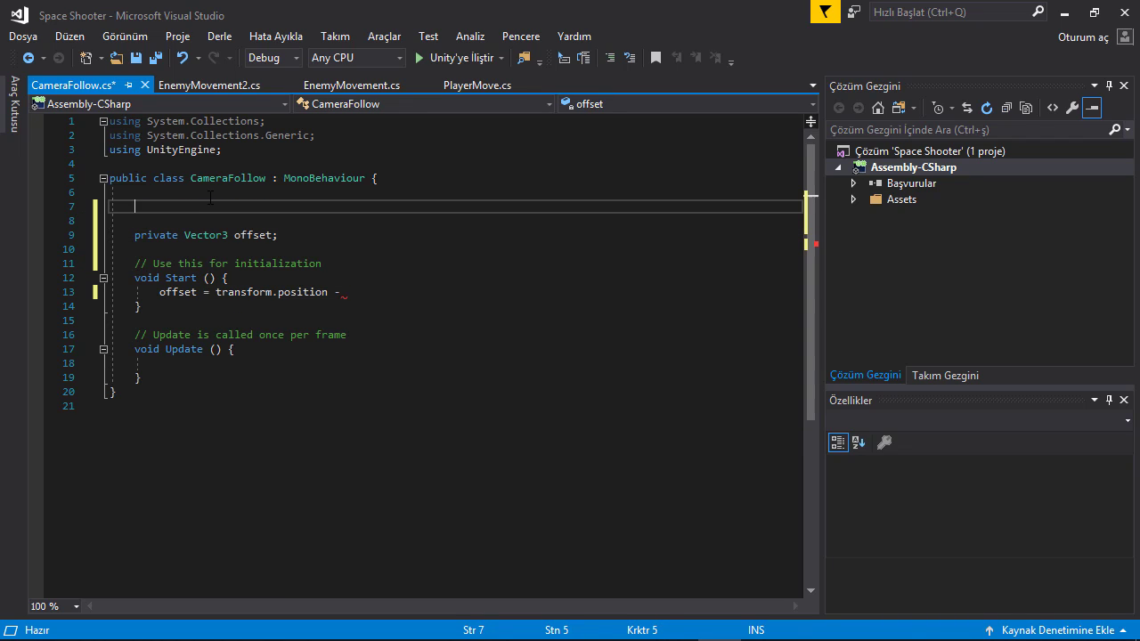
type("public ")
type("Tranf")
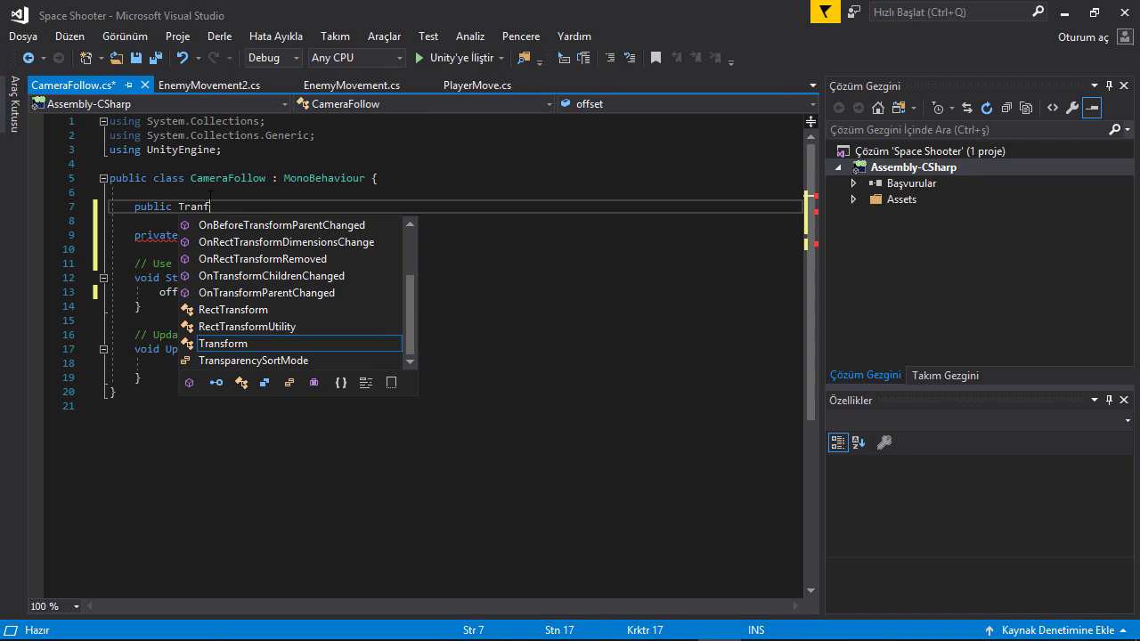
type("o")
key("Return")
key("BackSpace")
key("BackSpace")
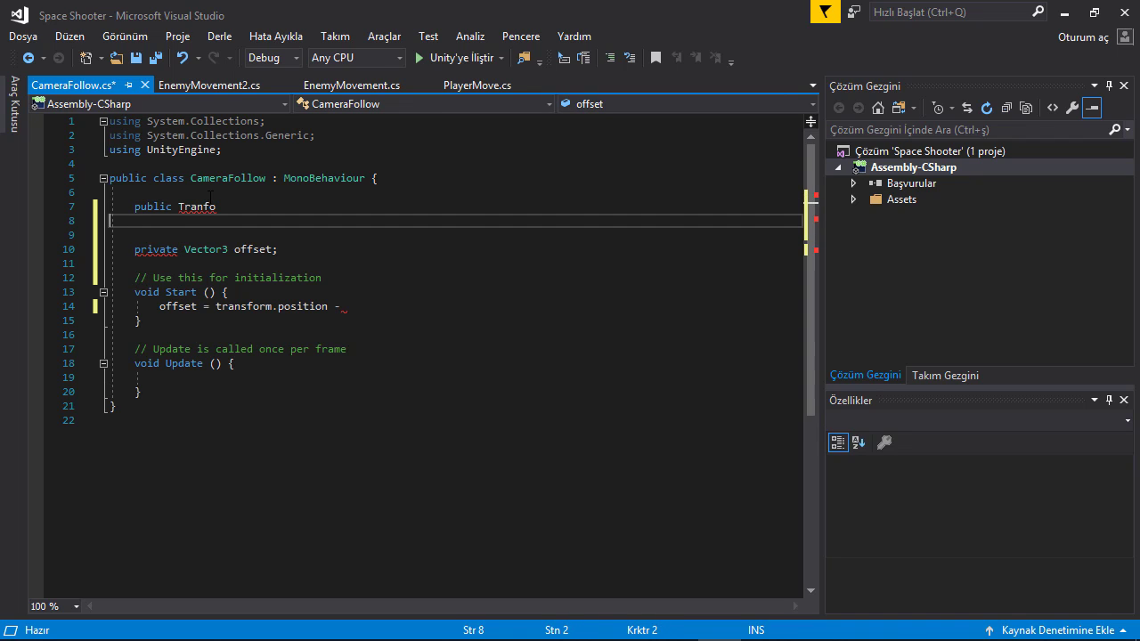
key("BackSpace")
key("BackSpace")
type("o")
key("Tab")
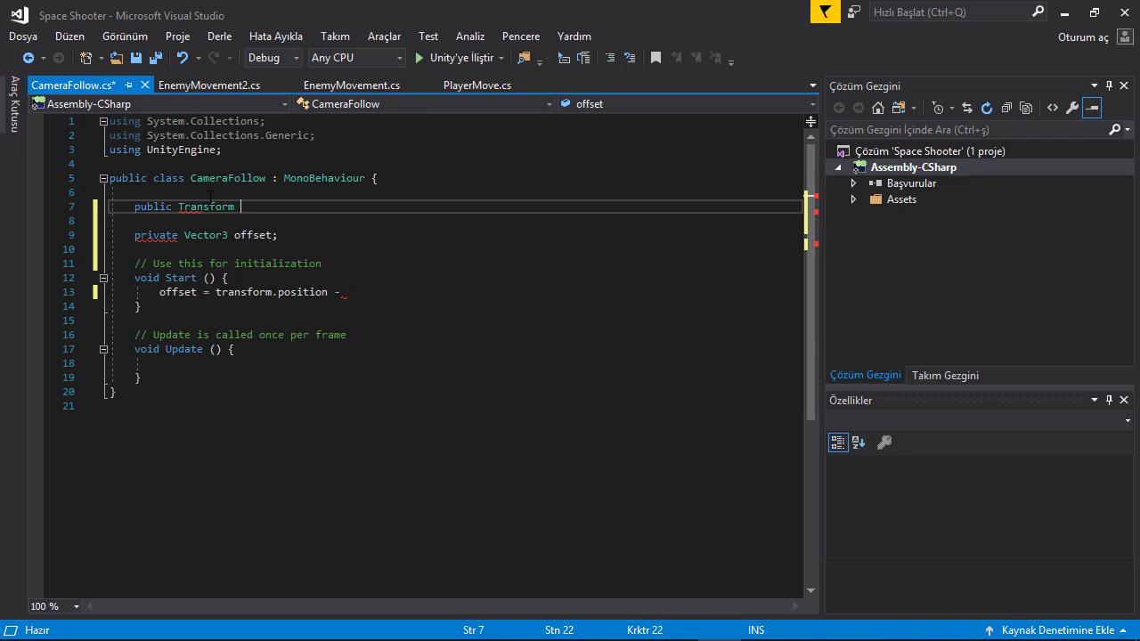
type("player")
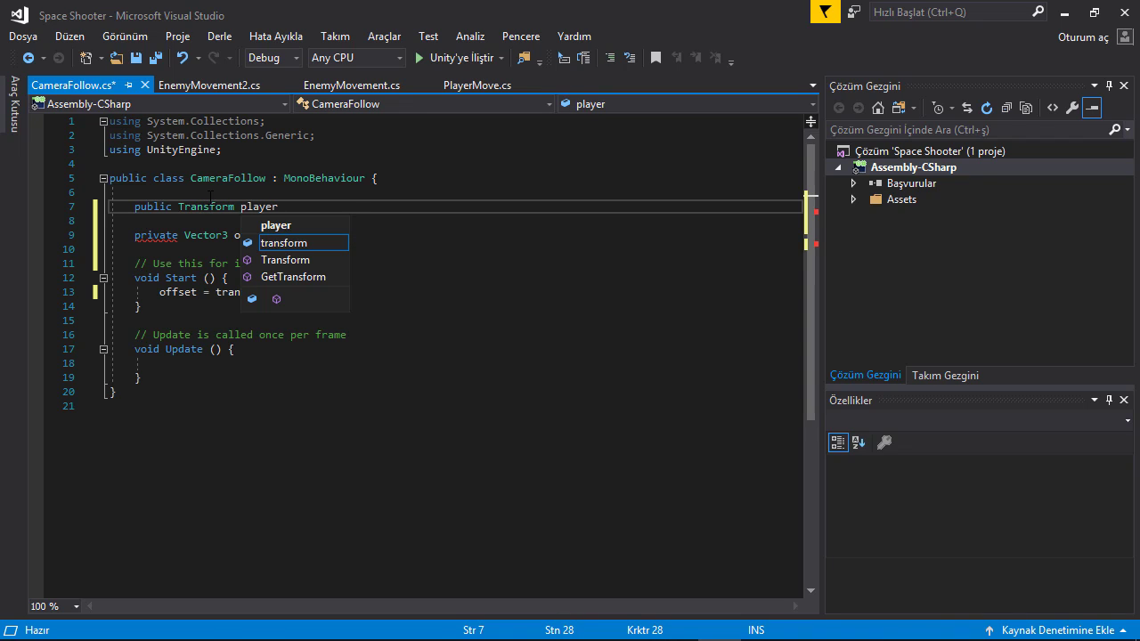
type(";")
Step: Finish Start() as 'offset = transform.position - player.position;'
left_click(378, 292)
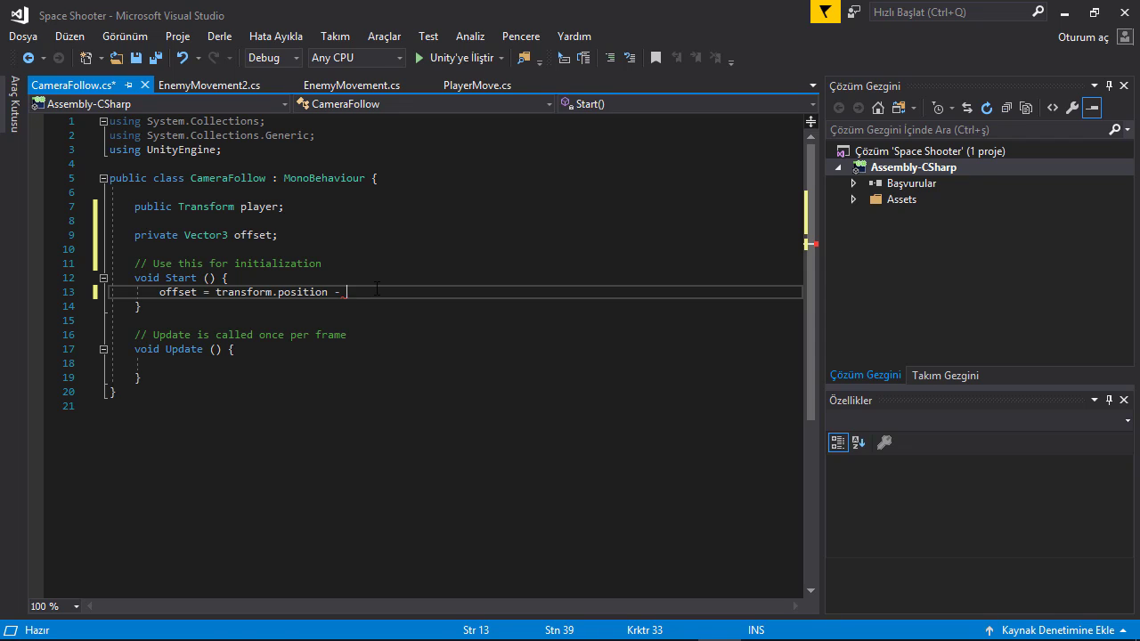
type("player")
key("Tab")
type(".")
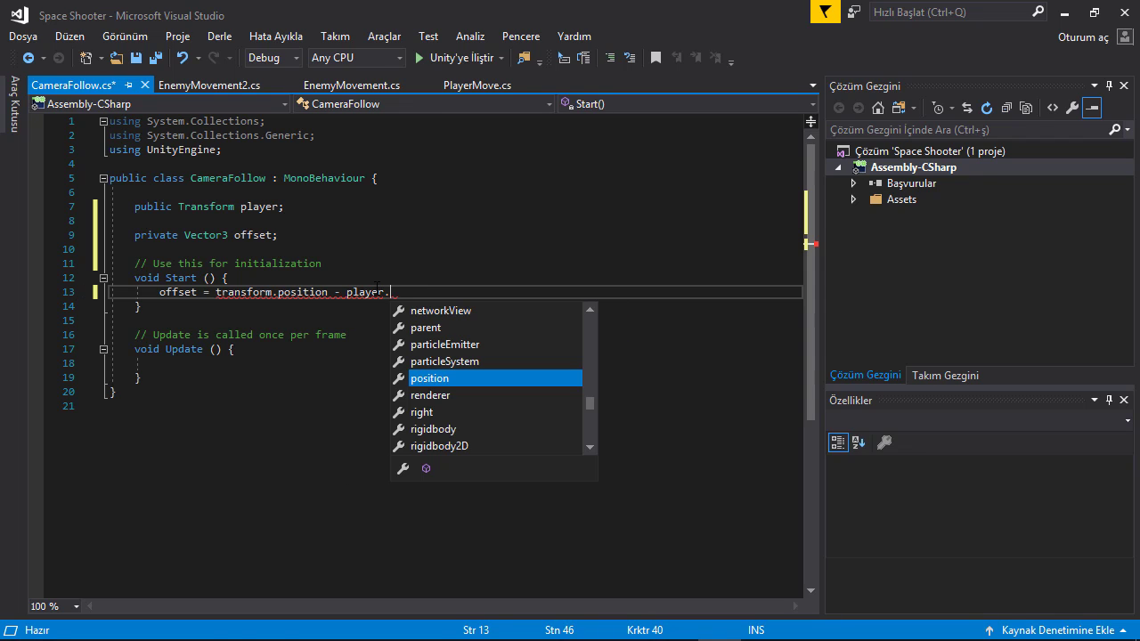
key("Tab")
type(";")
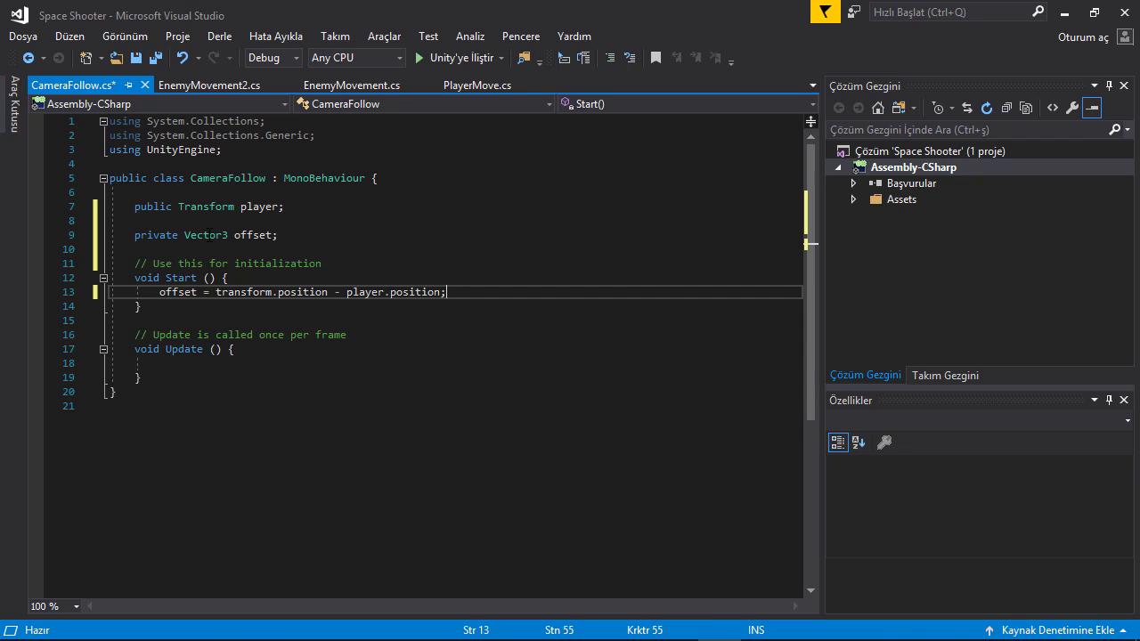
Step: Write 'transform.position = player.position + offset;' in Update and save the script
left_click(197, 297)
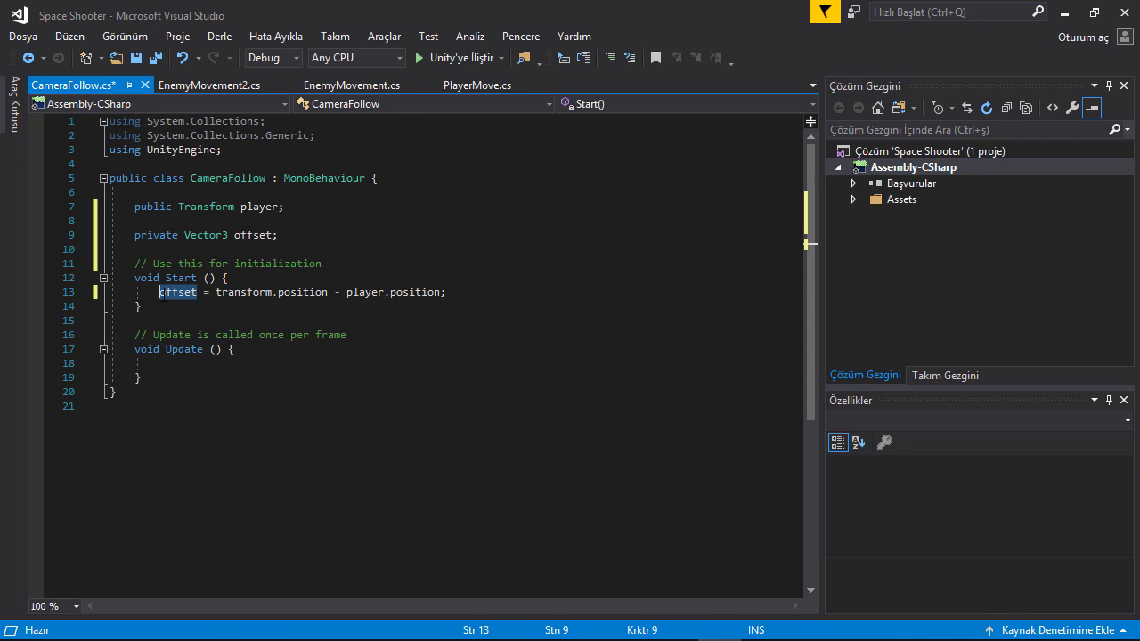
left_click(256, 362)
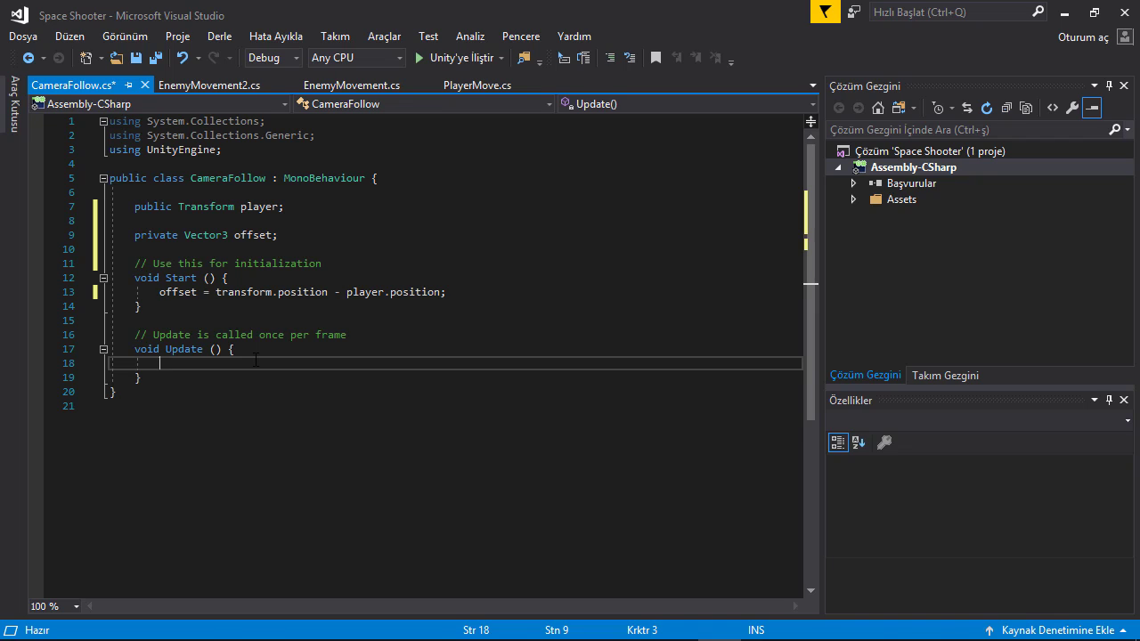
key("Return")
key("Return")
key("Up")
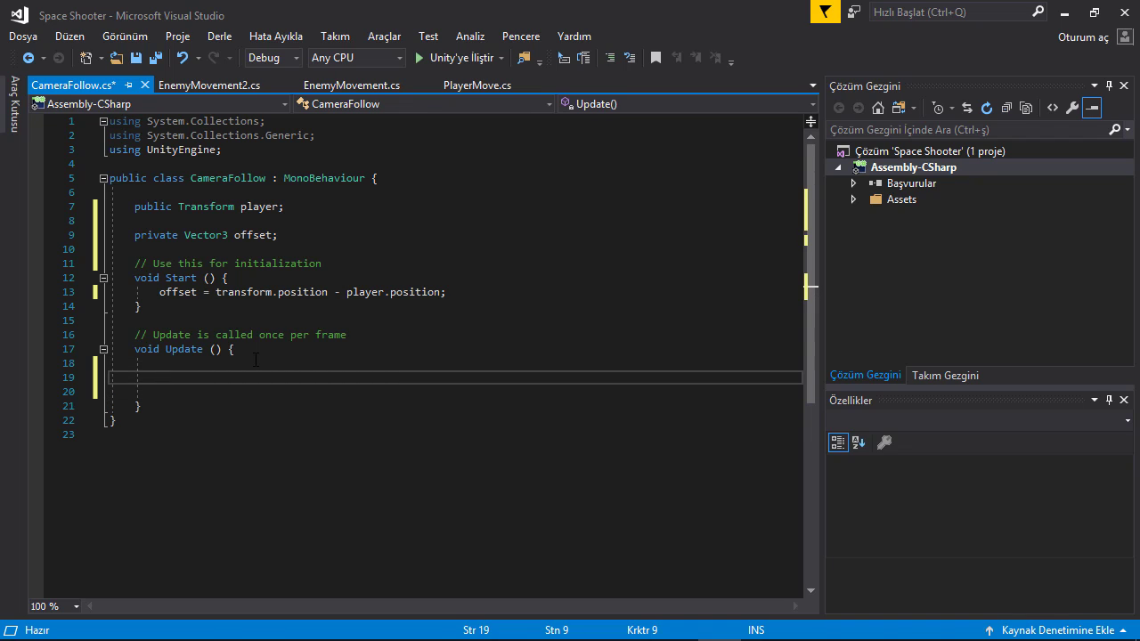
type("transform")
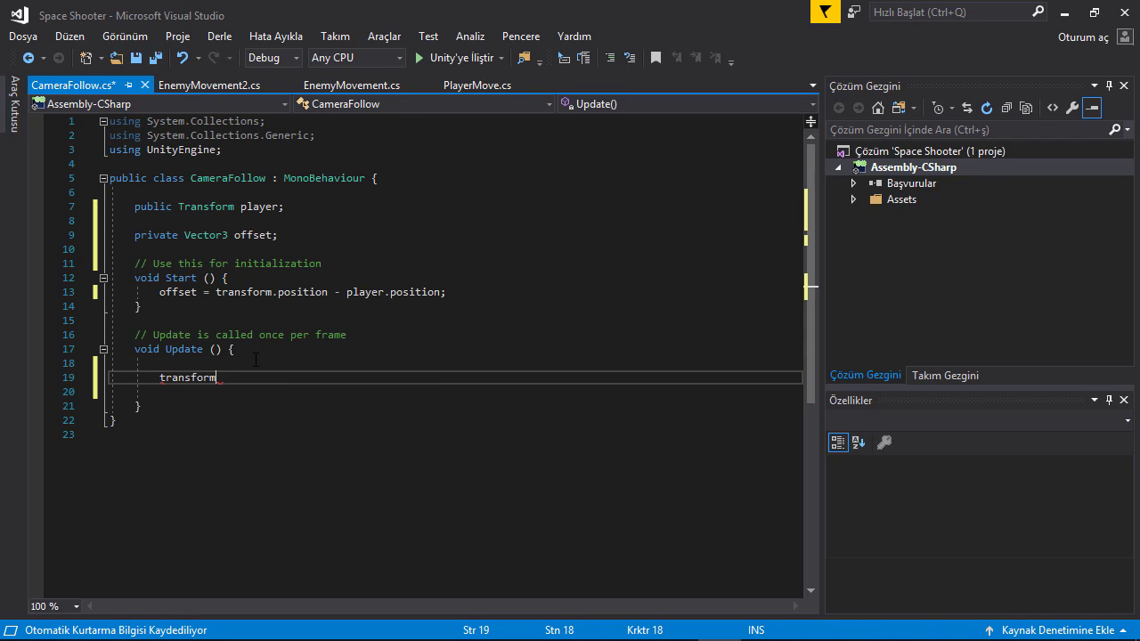
type(".position = ")
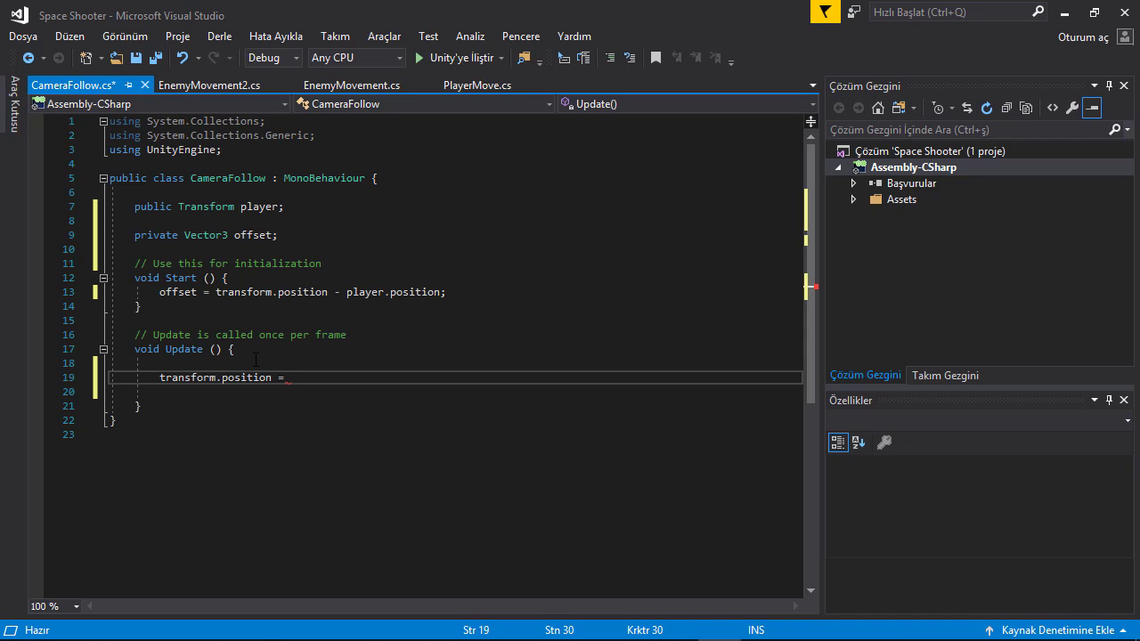
type("pl")
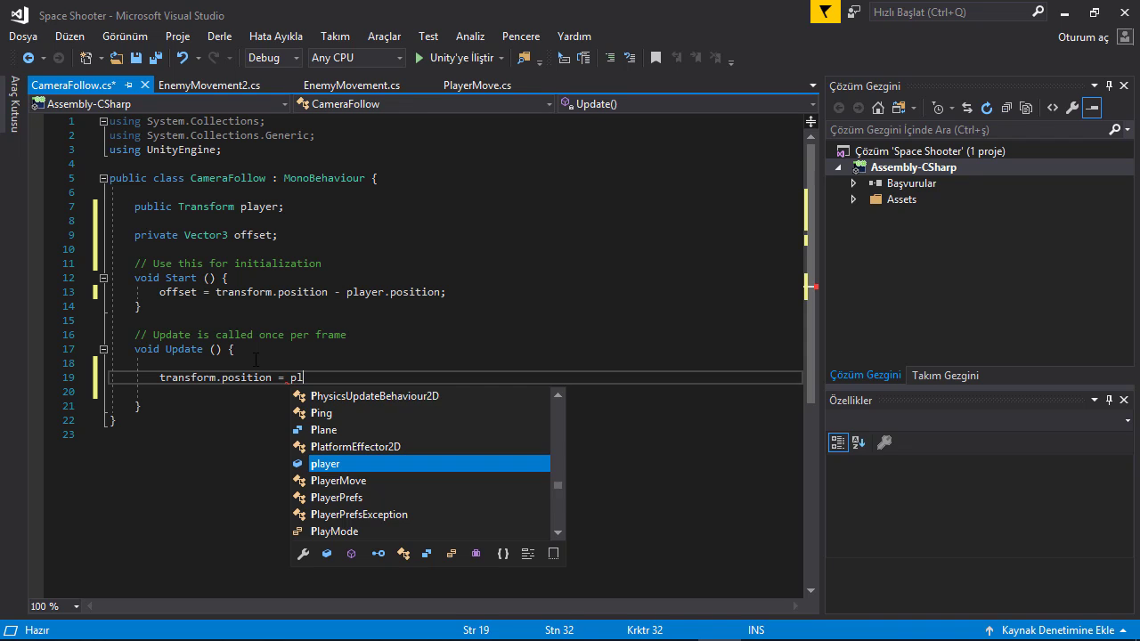
type("ayer.po")
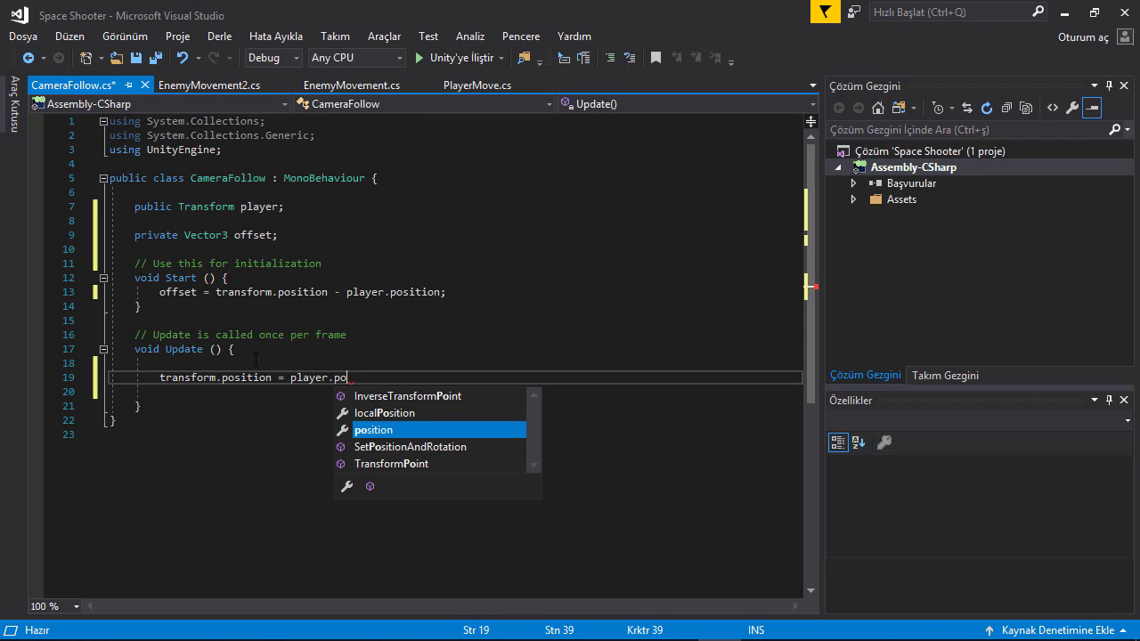
key("Tab")
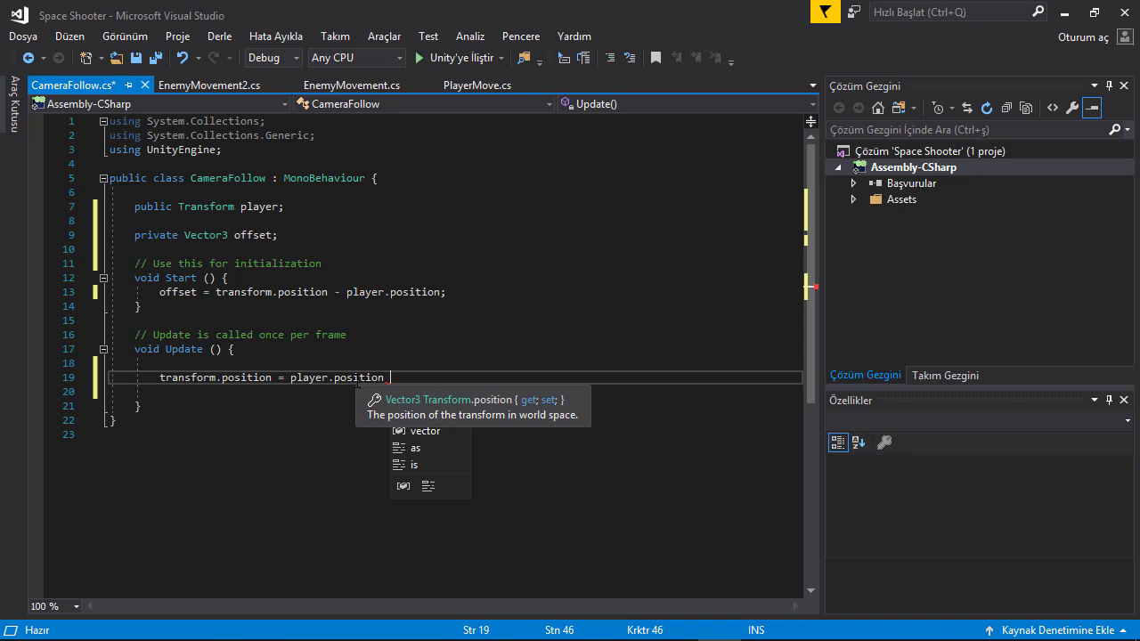
type("+ ")
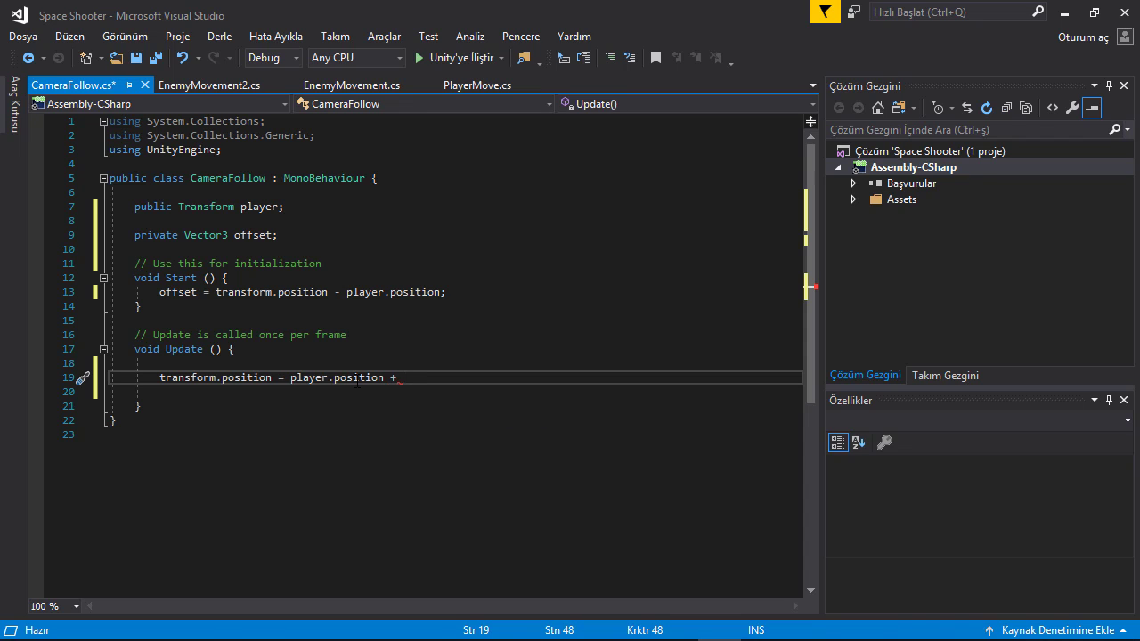
type("off")
key("Tab")
type(";")
key("ctrl+s")
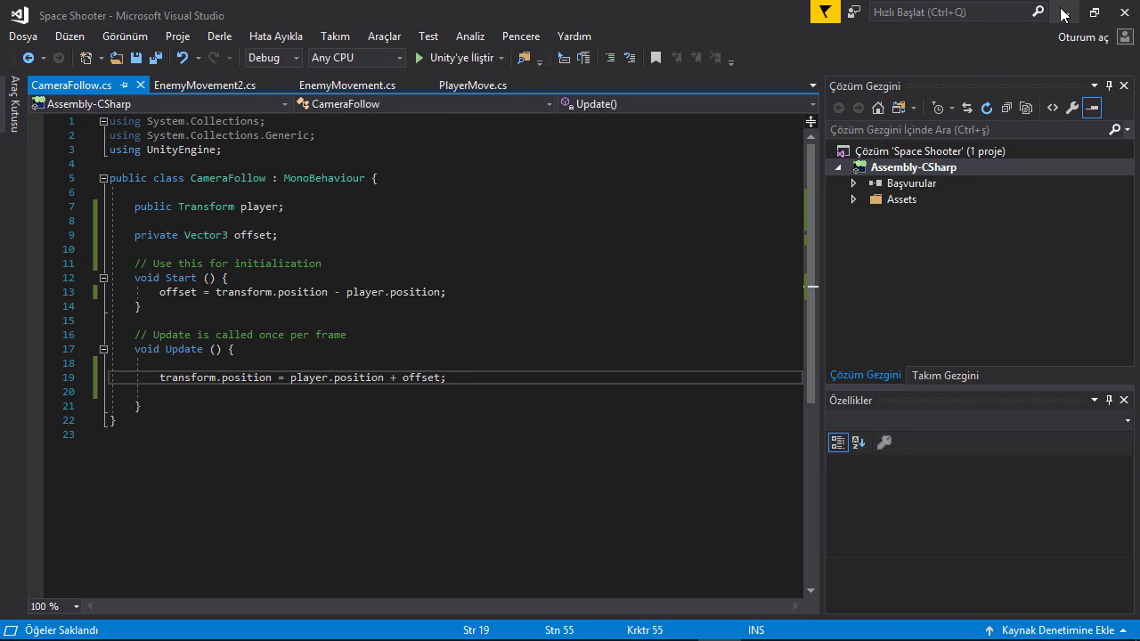
left_click(1063, 14)
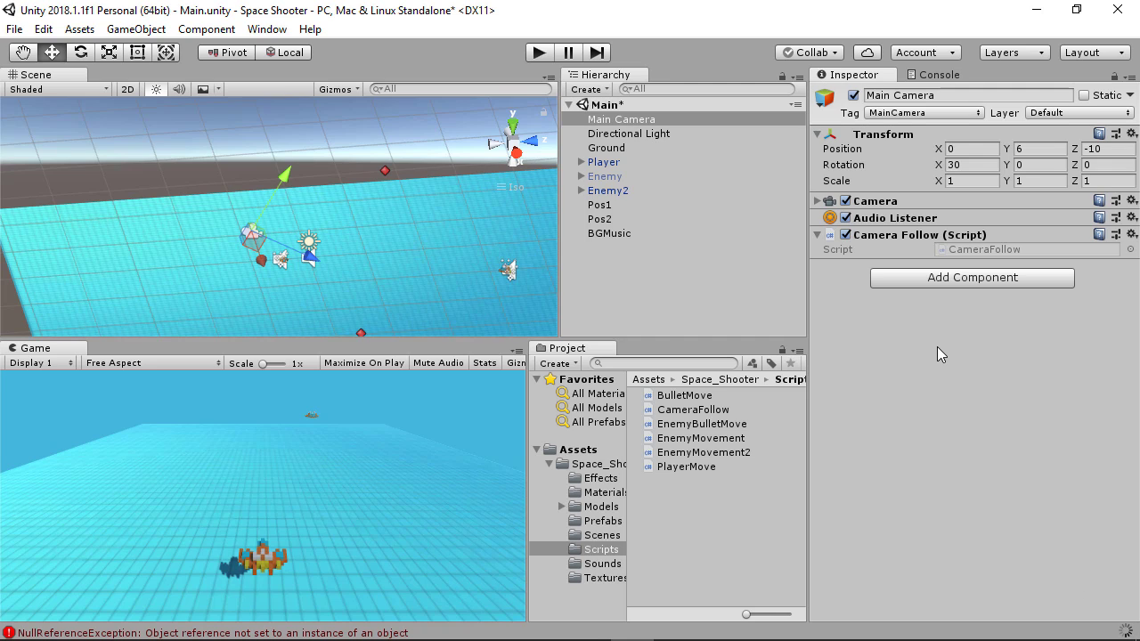
Step: Assign the Player object to Main Camera's Camera Follow Player field, then enter Play mode
left_click(611, 165)
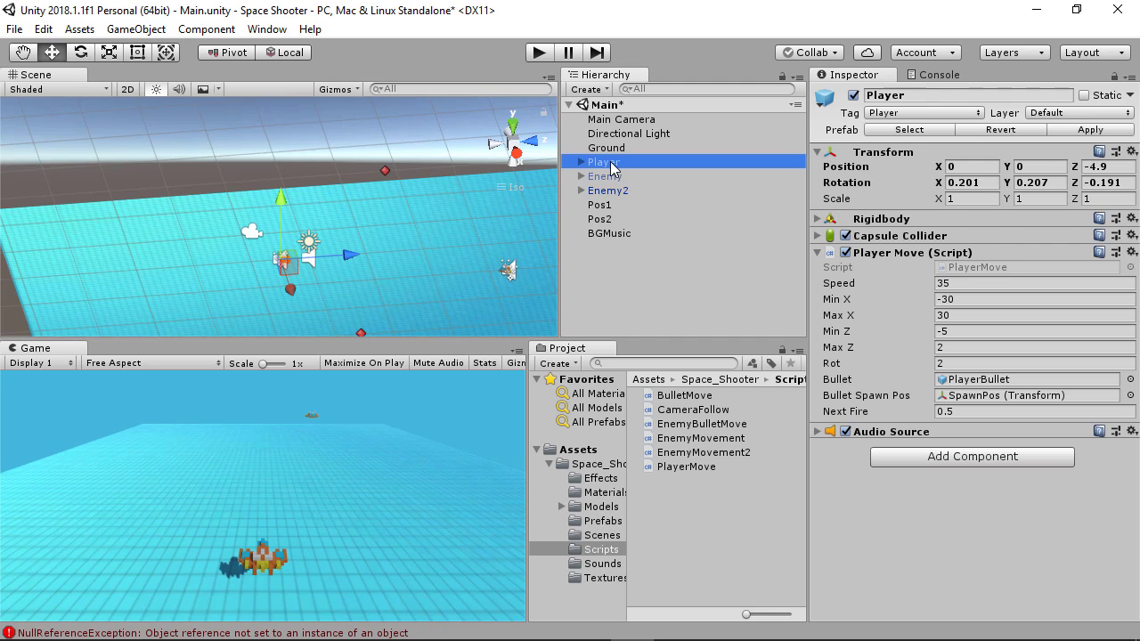
left_click(647, 121)
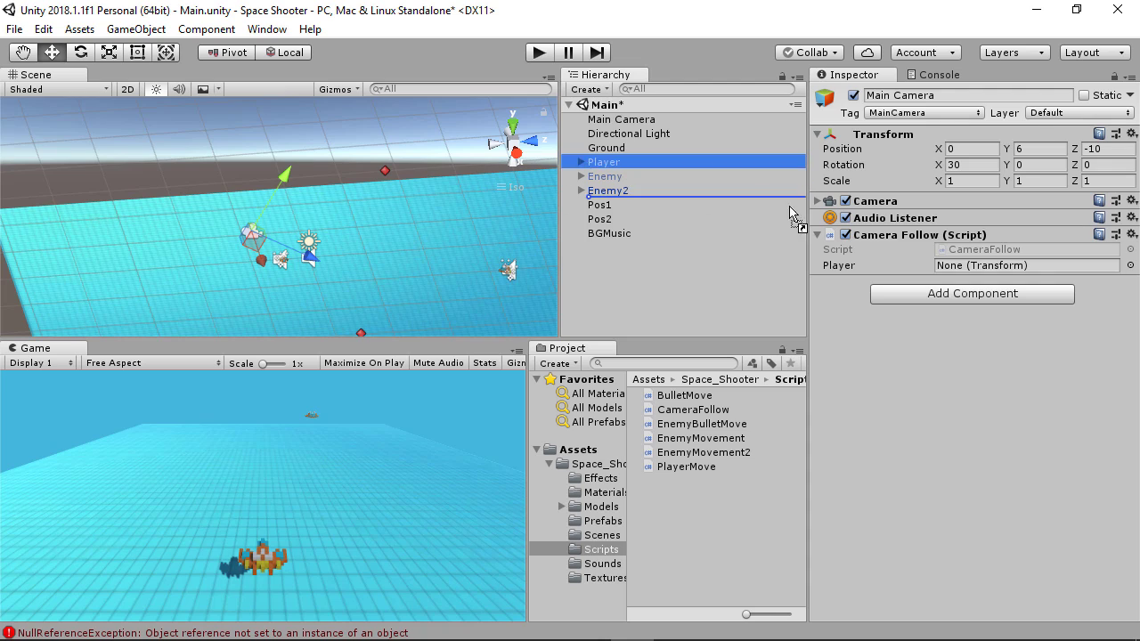
left_click_drag(619, 169, 953, 266)
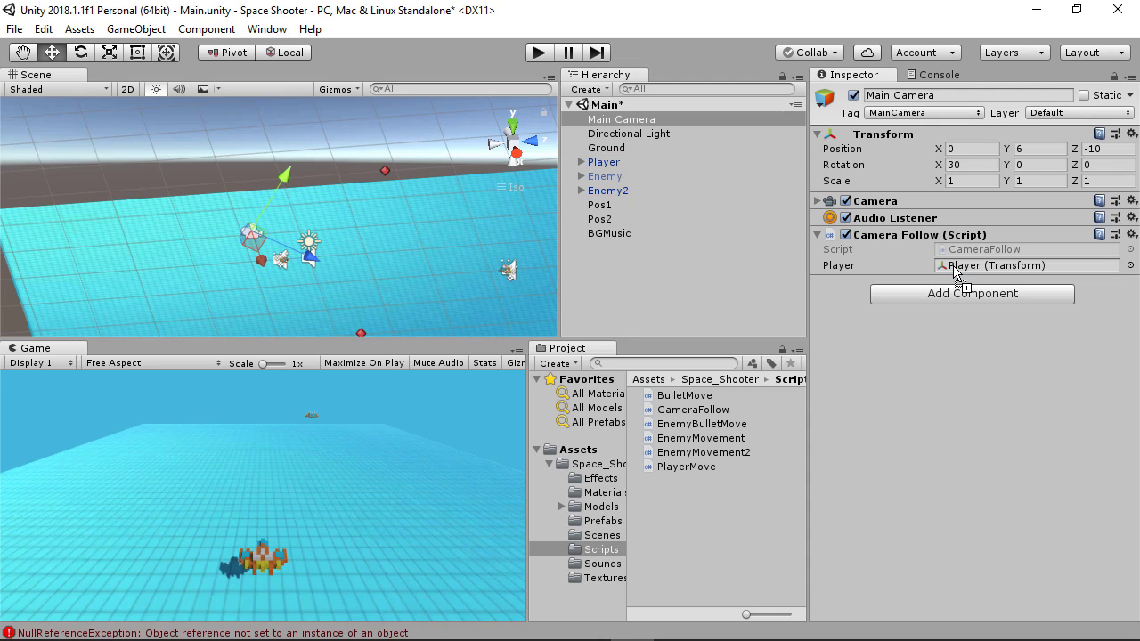
left_click(538, 54)
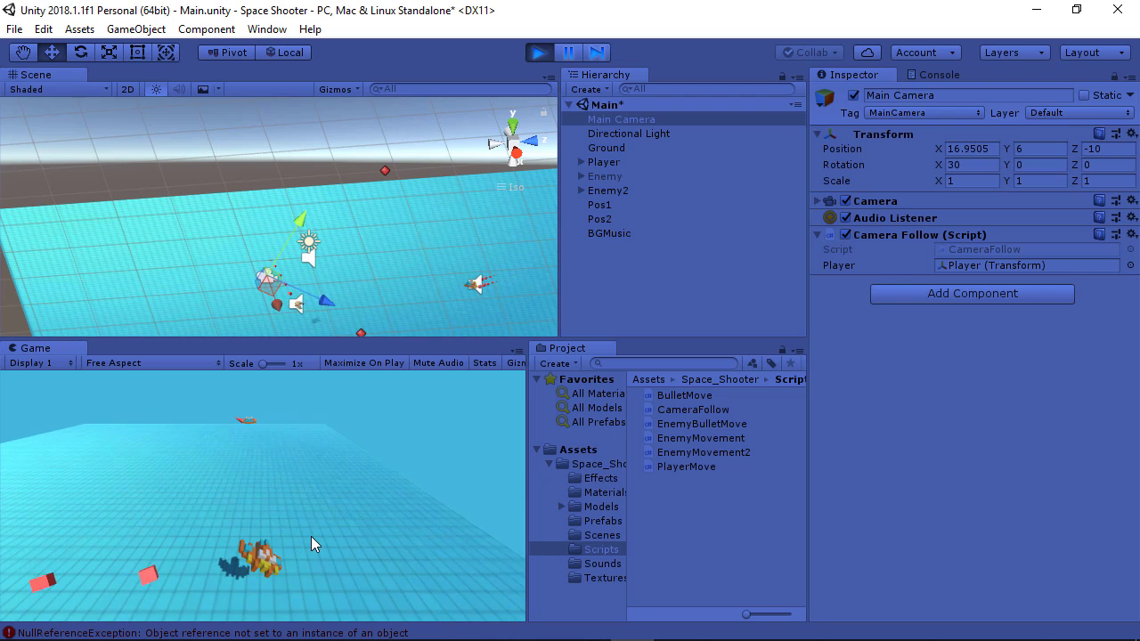
Step: Steer the ship left and right while firing, watch the camera track it, then stop playing
key("Left")
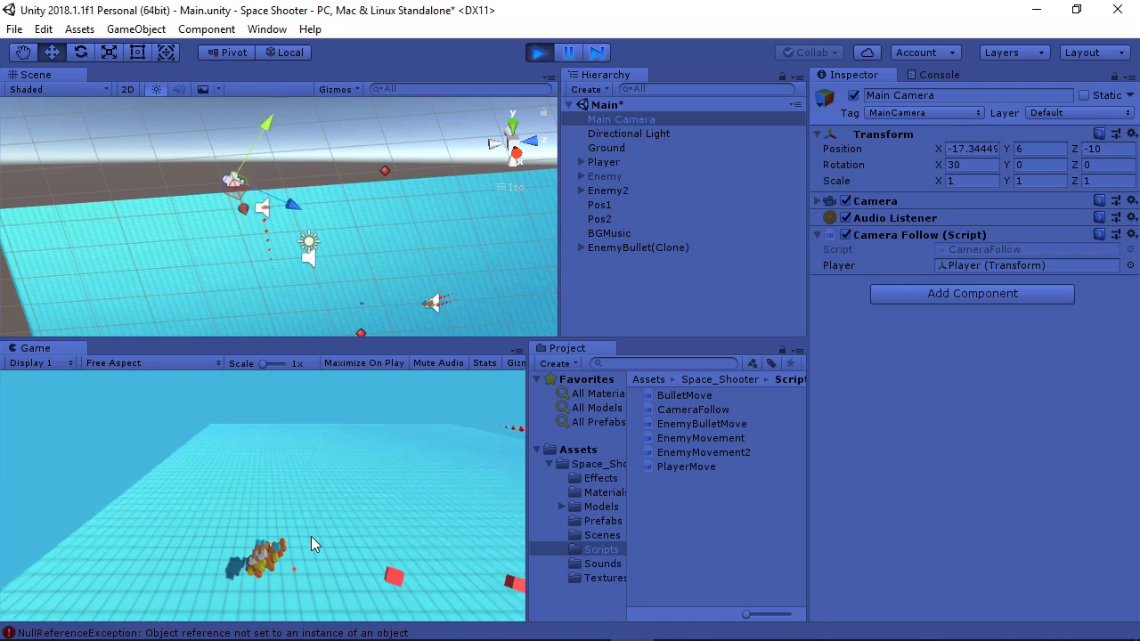
key("Right")
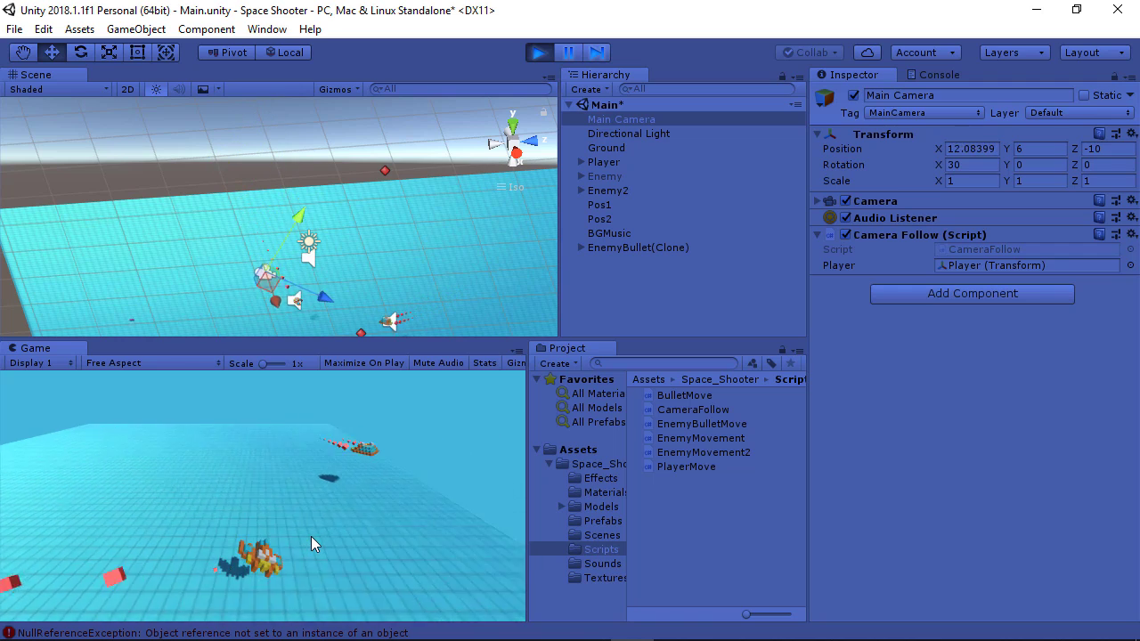
key("Left")
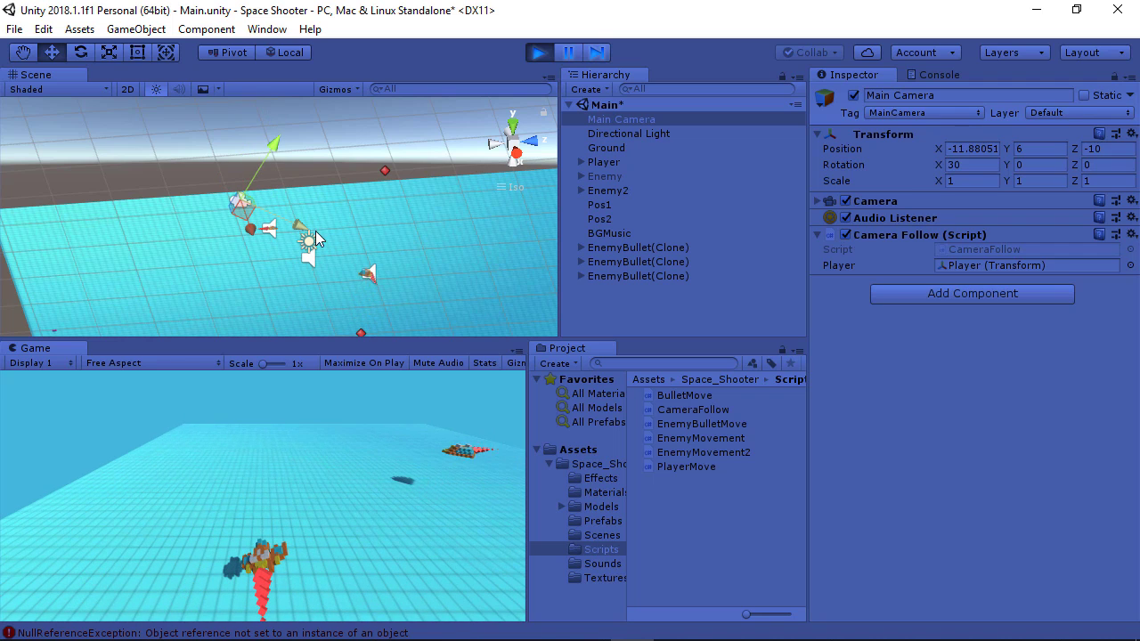
left_click_drag(407, 281, 348, 267, "alt")
key("Right")
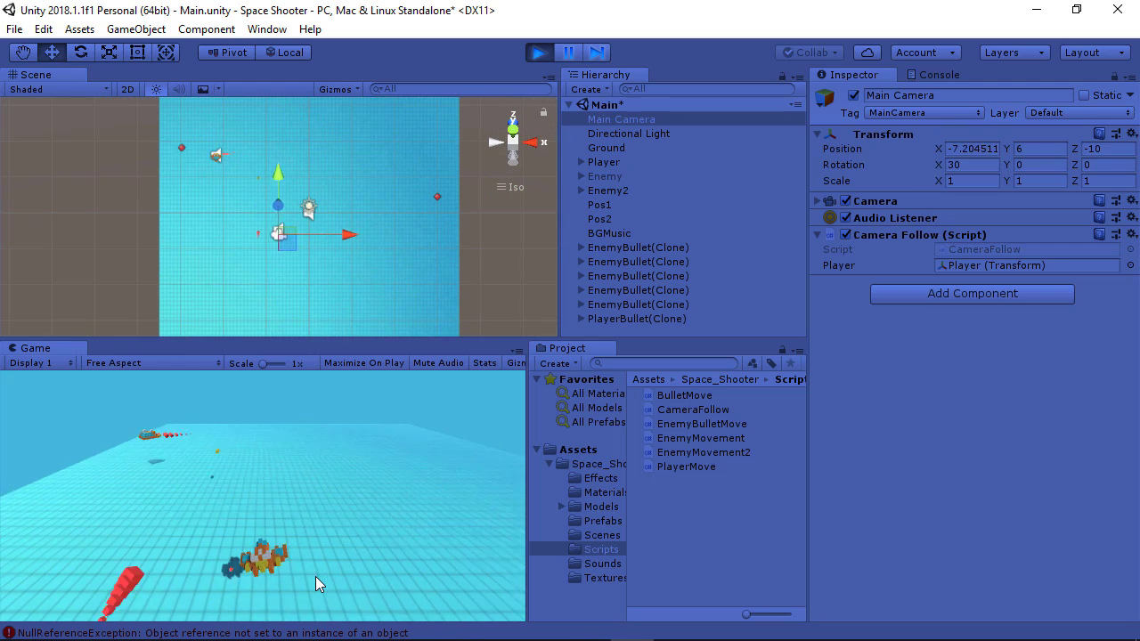
key("Left")
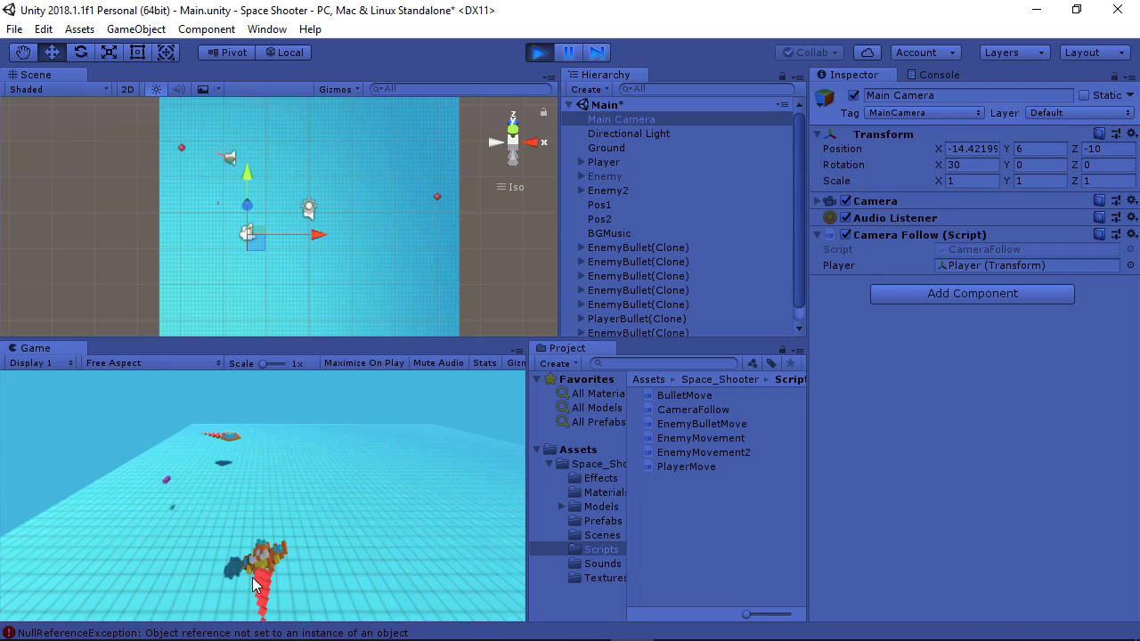
key("Right")
key("Right")
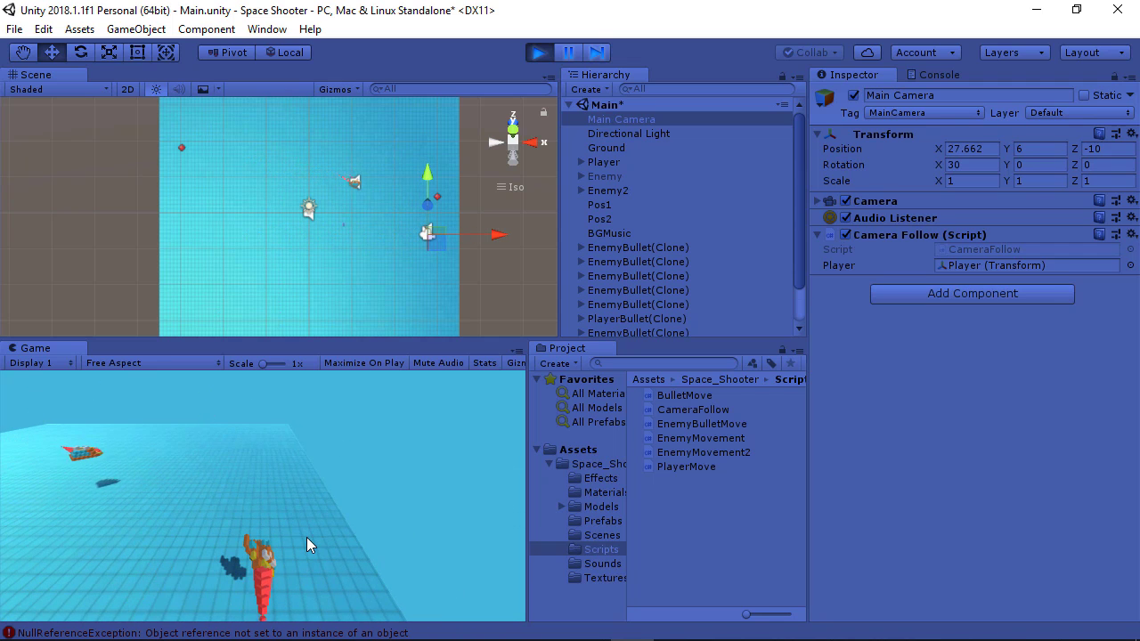
key("Left")
key("Left")
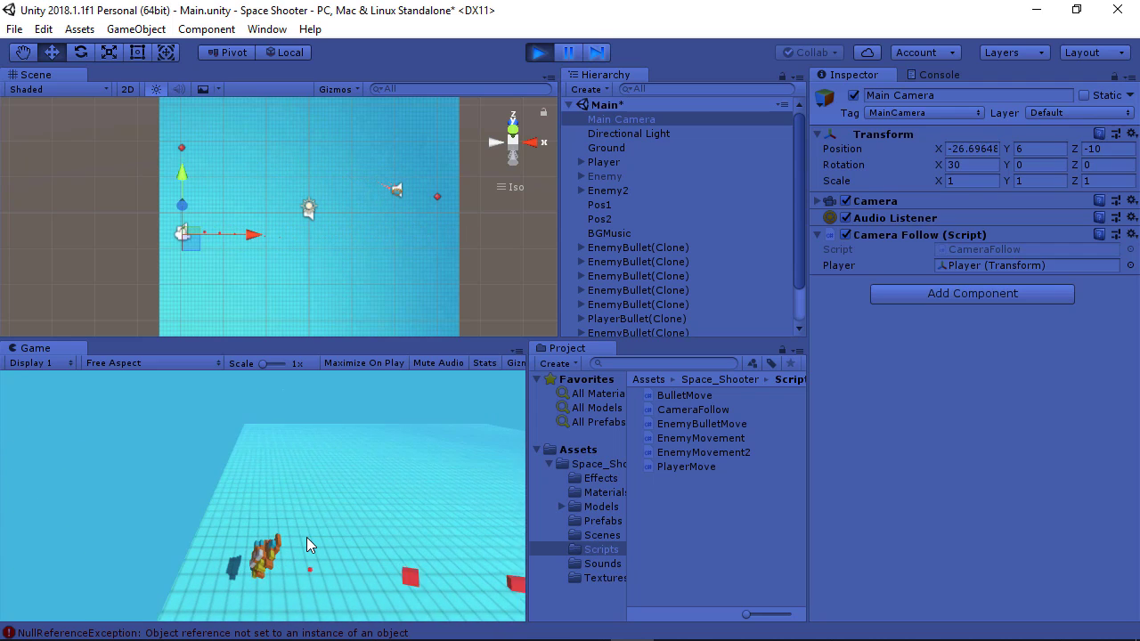
key("space")
left_click(545, 51)
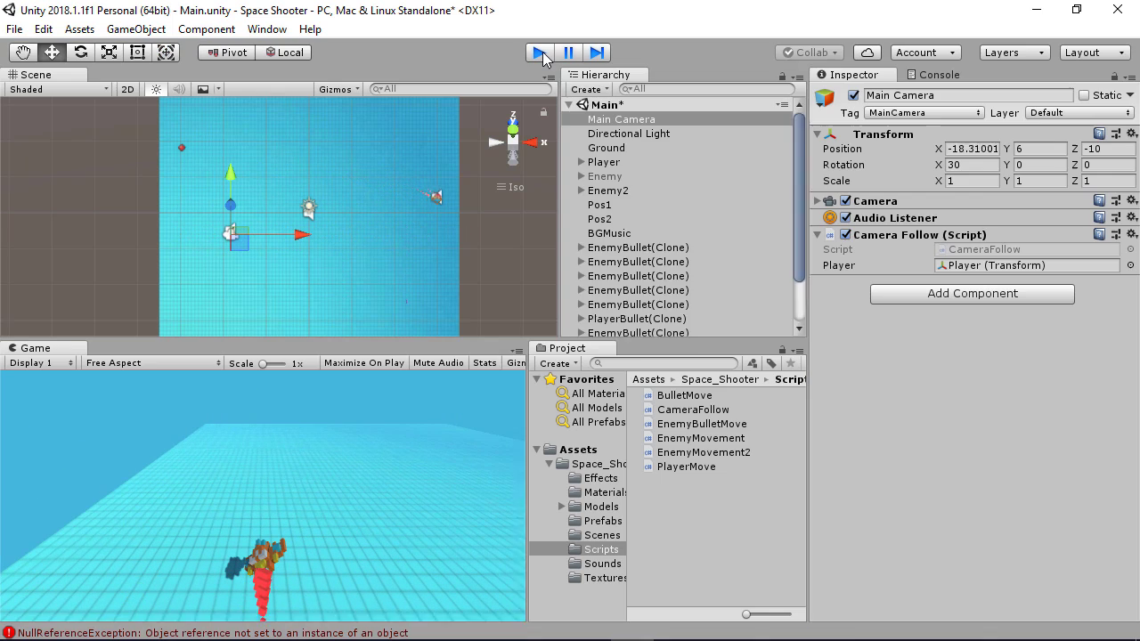
Step: Select the Player and inspect its Player Move Min X and Max X limits
left_click(615, 164)
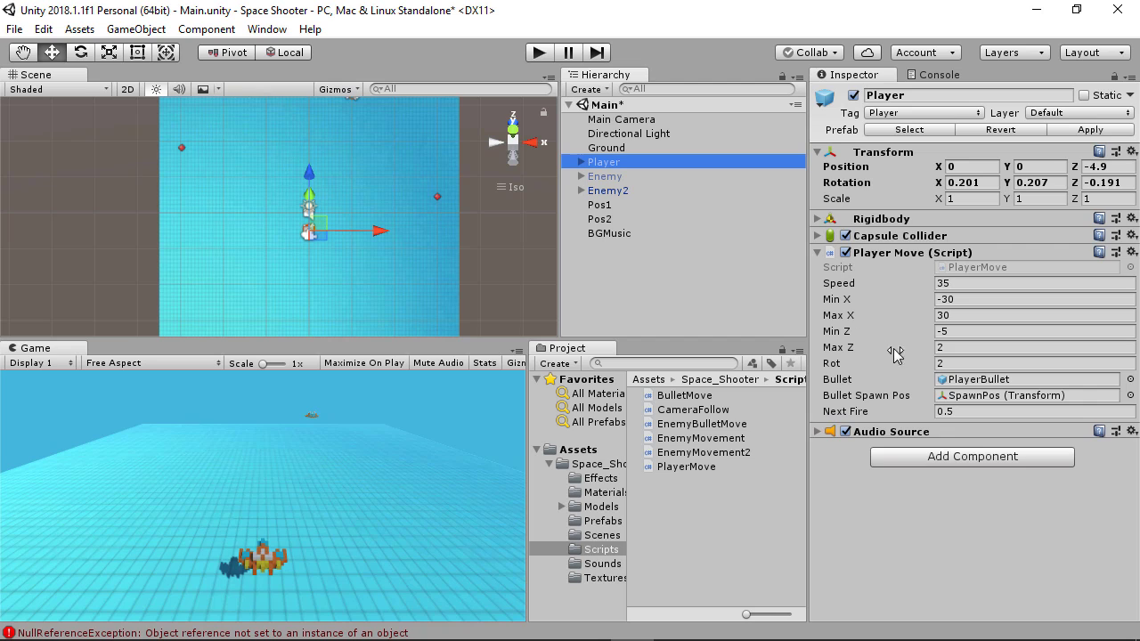
left_click(960, 299)
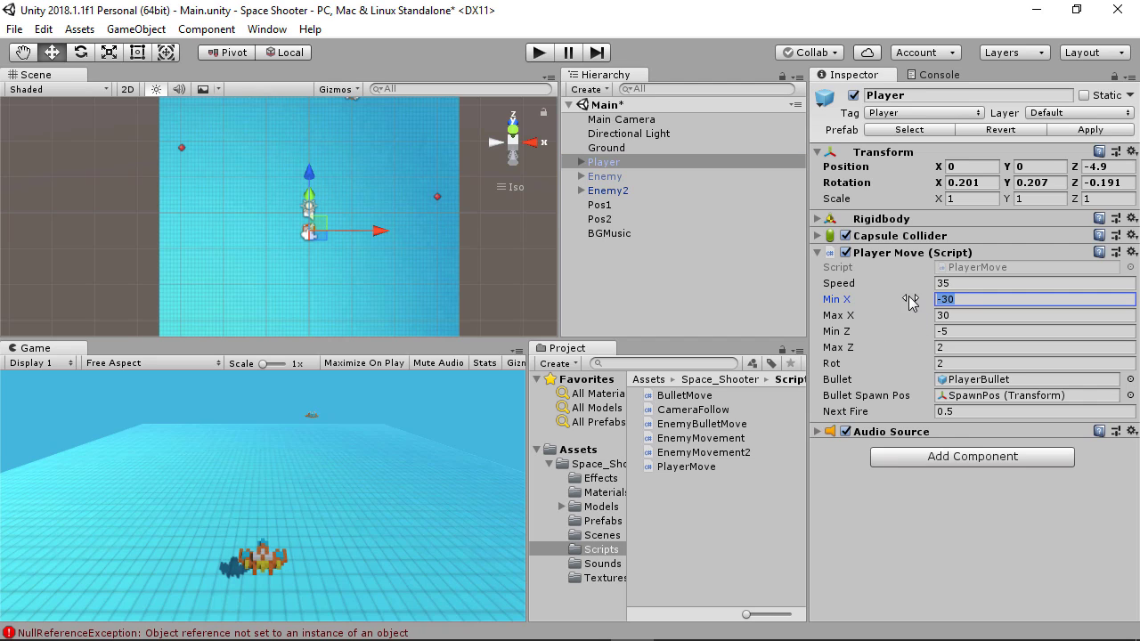
left_click(954, 316)
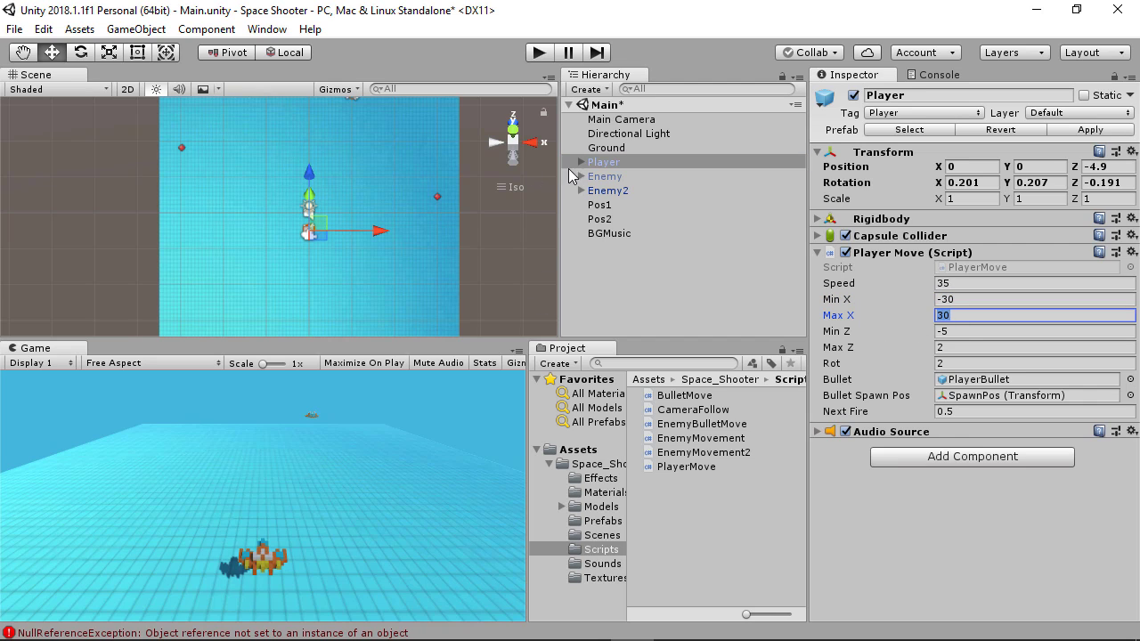
left_click(575, 176)
left_click(611, 164)
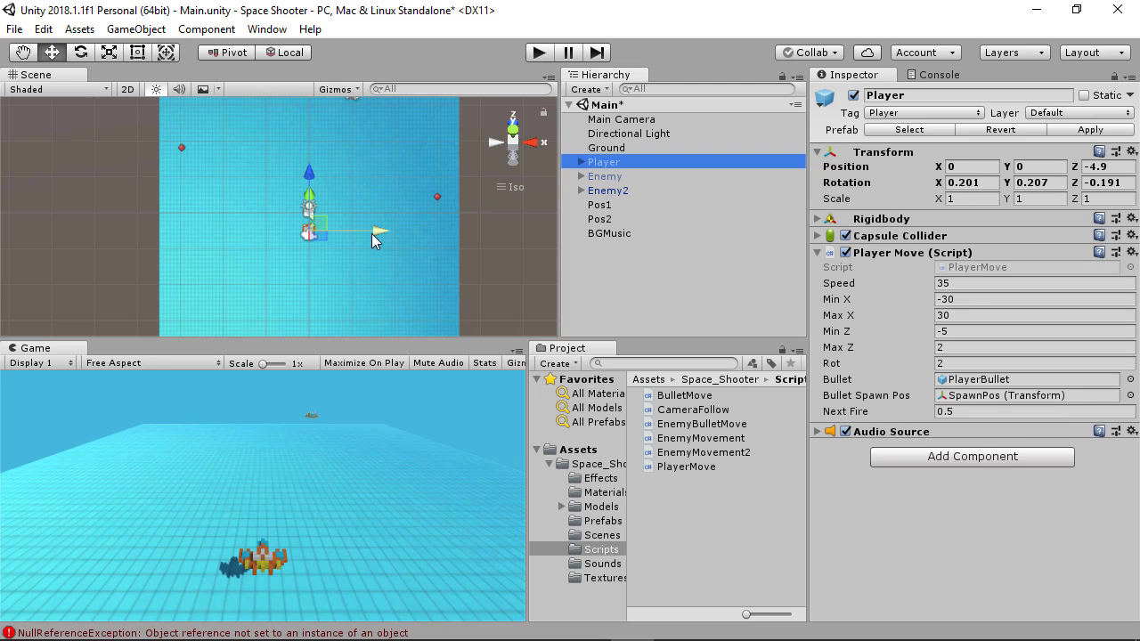
Step: View the scene top-down and drag the Player ship left and right along X
left_click(514, 134)
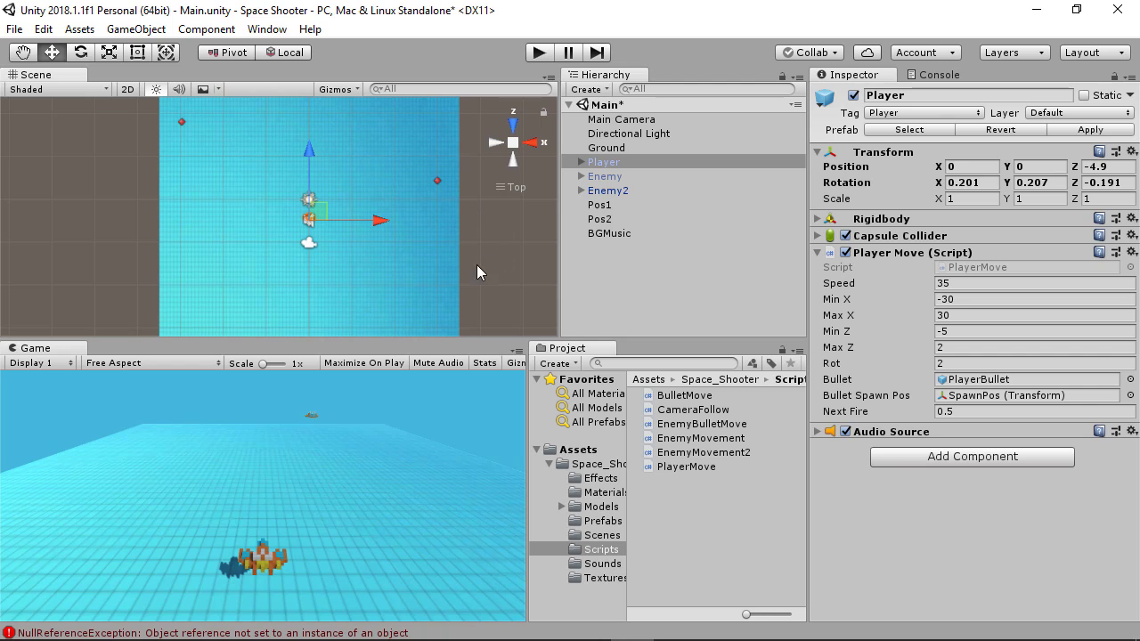
mouse_move(477, 265)
left_mouse_down("alt")
mouse_move(425, 155)
mouse_move(520, 143)
left_mouse_up("alt")
left_click(521, 134)
left_click_drag(372, 224, 201, 220)
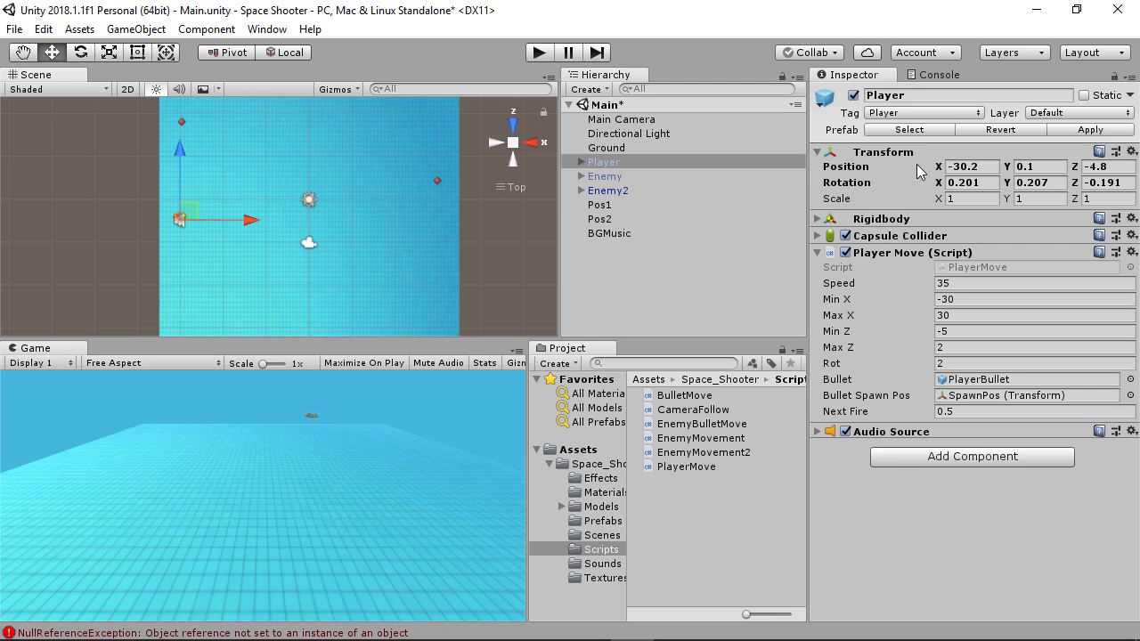
mouse_move(241, 220)
left_mouse_down()
mouse_move(496, 219)
mouse_move(375, 223)
left_mouse_up()
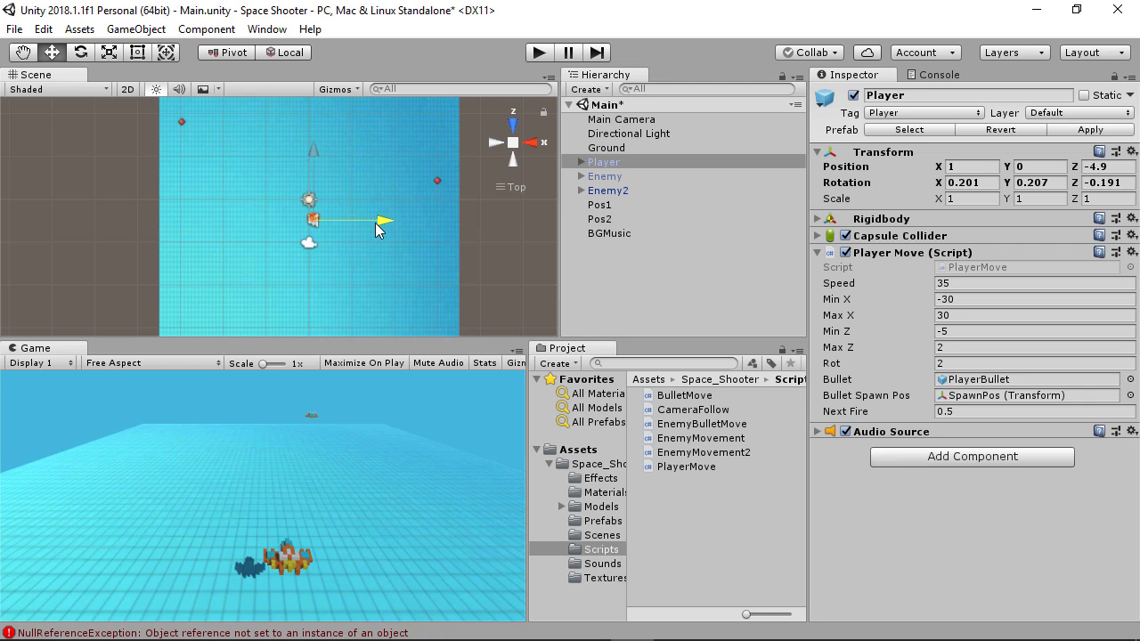
Step: Confirm the Min X -30 and Max X 30 limits and start Play mode
left_click(963, 297)
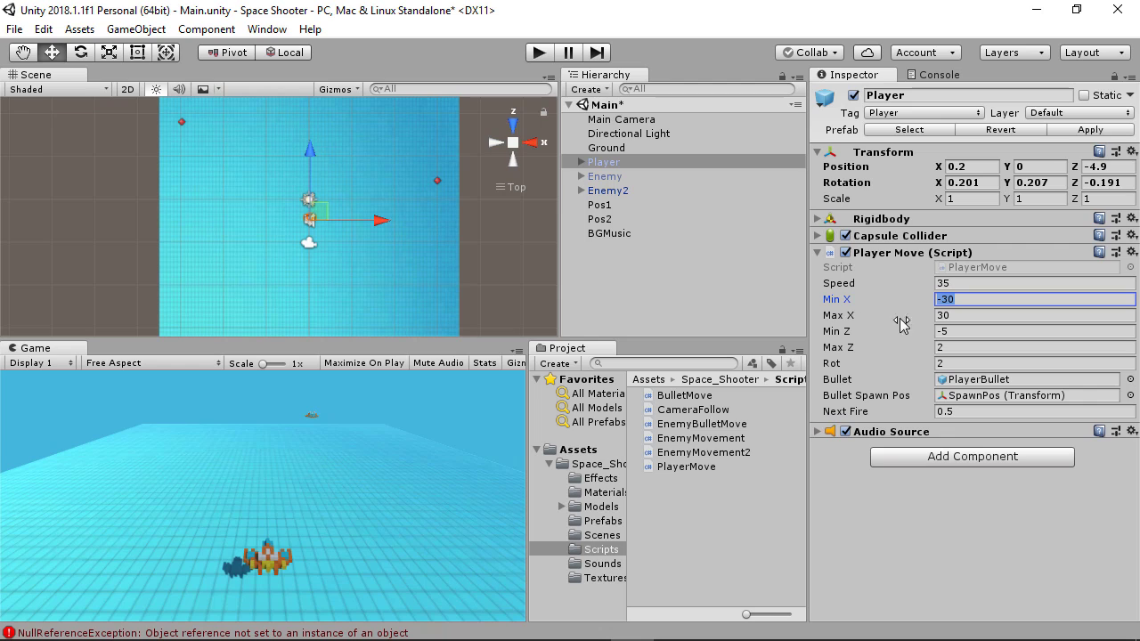
left_click(971, 316)
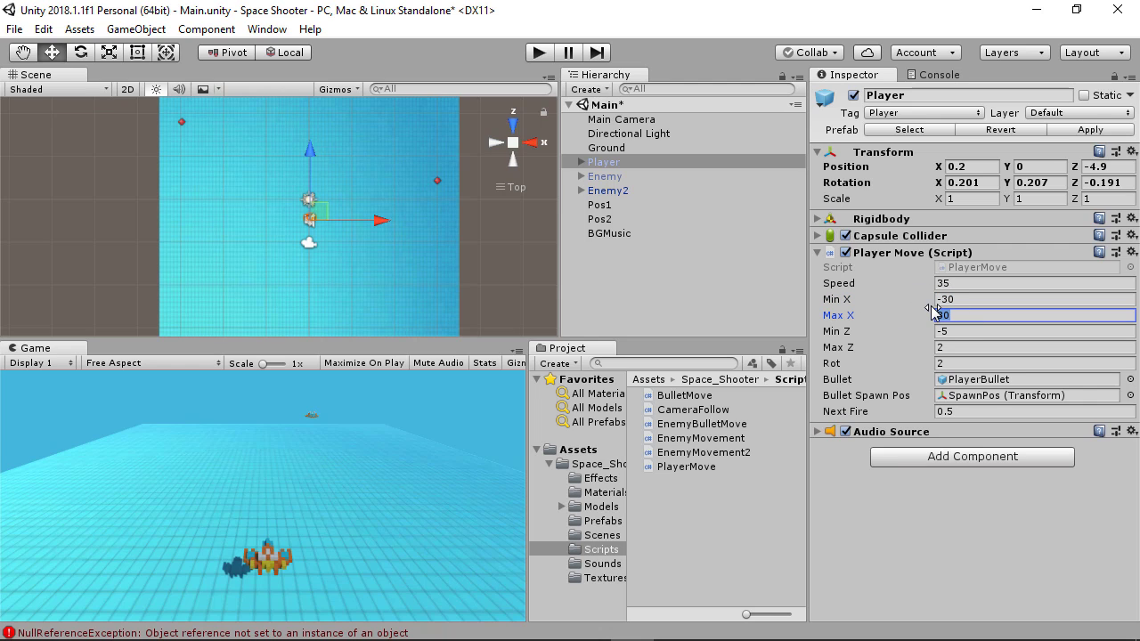
left_click(539, 55)
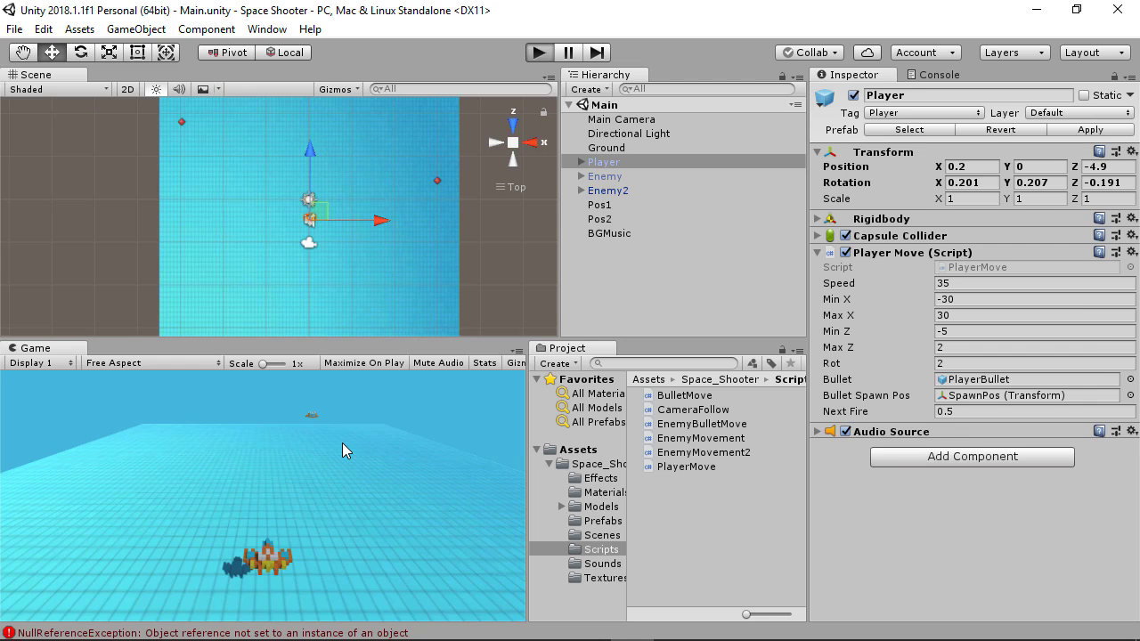
Step: Steer the ship back and forth to its left and right X limits, then stop Play mode with Ctrl+P
key("Right")
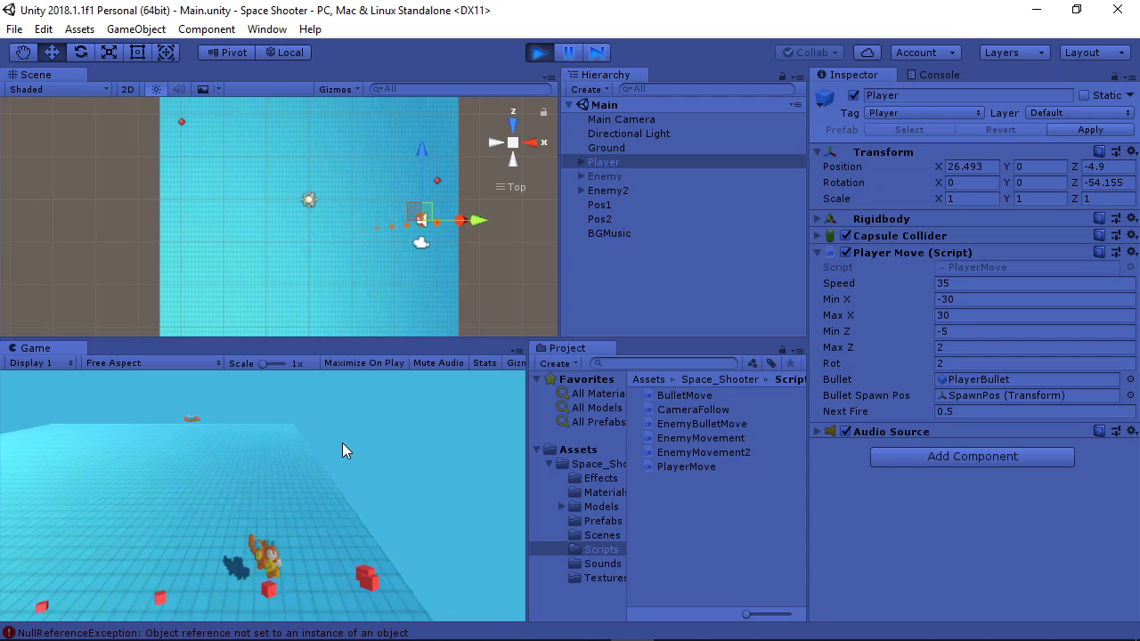
key("Left")
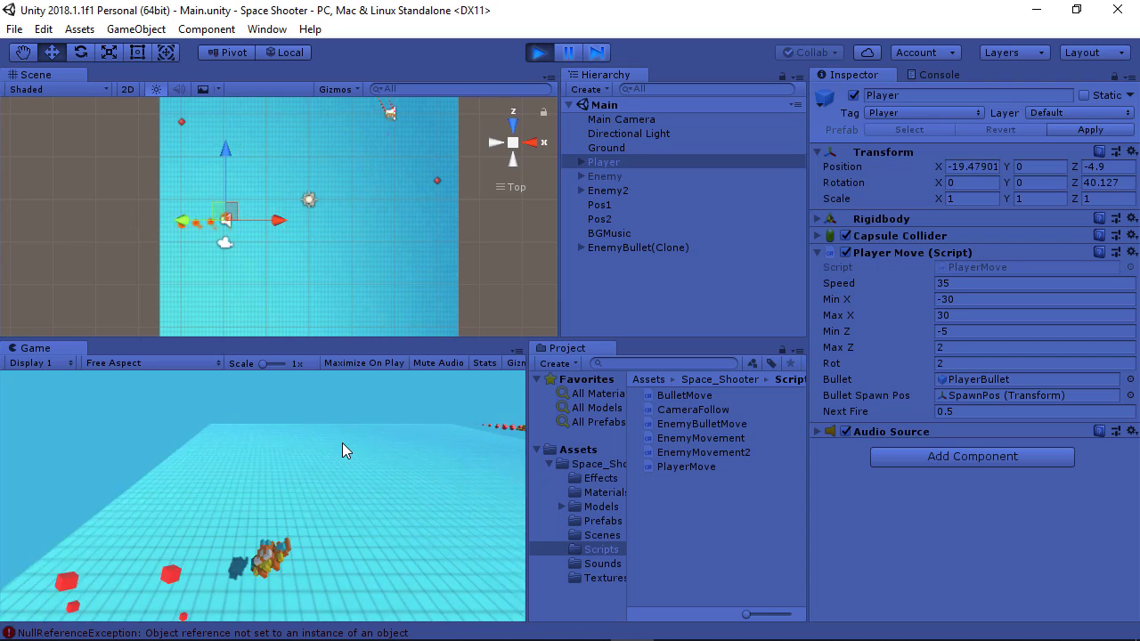
key("Right")
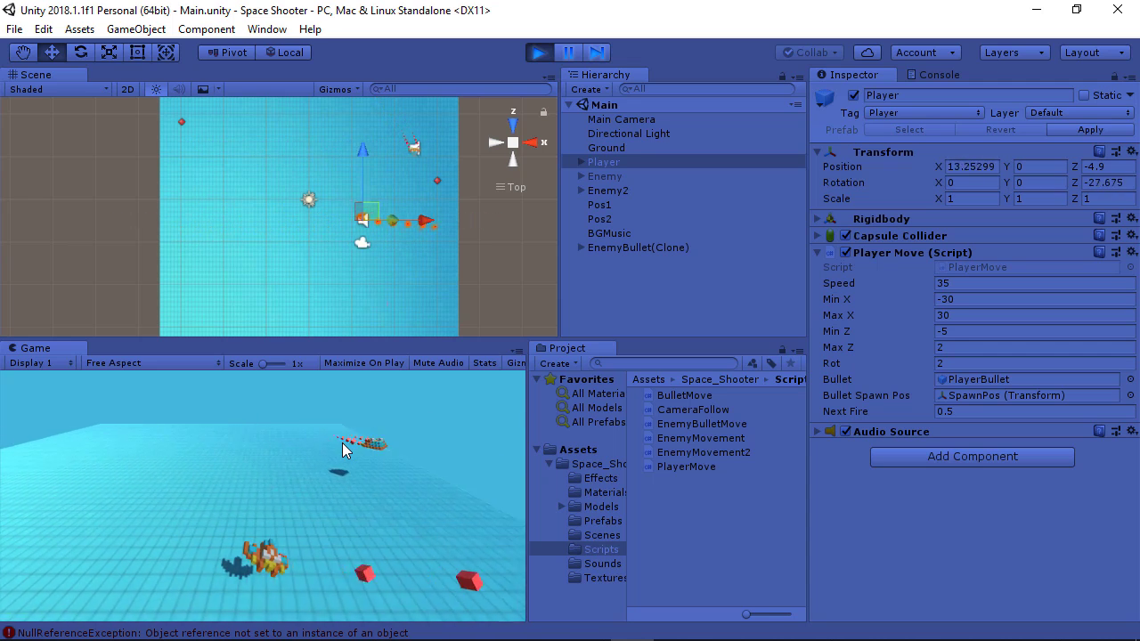
key("Left")
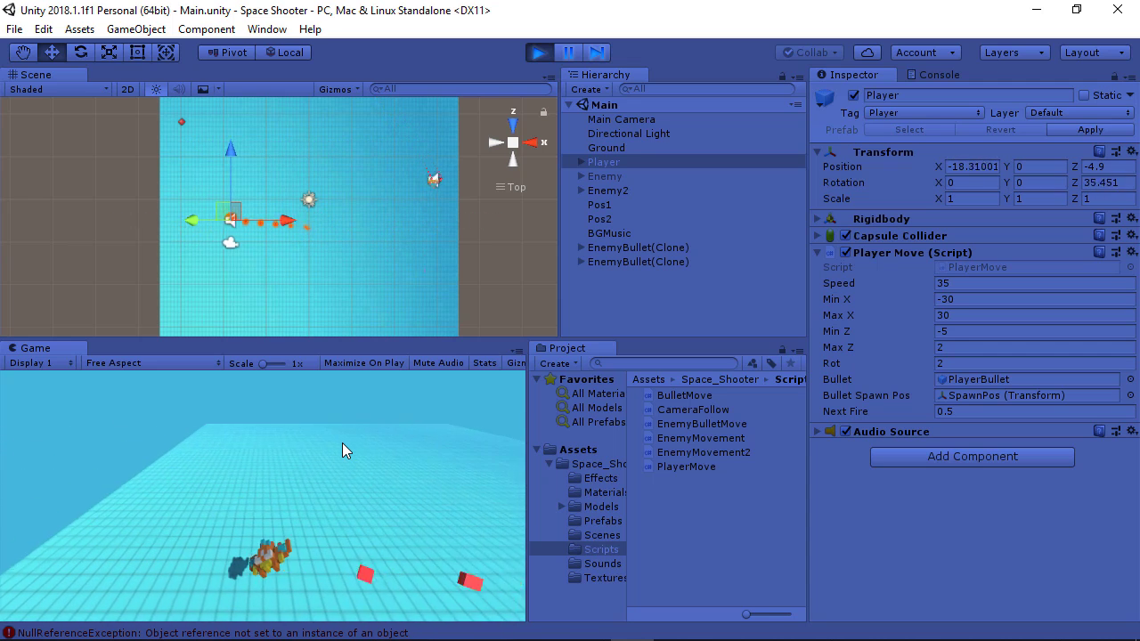
key("Left")
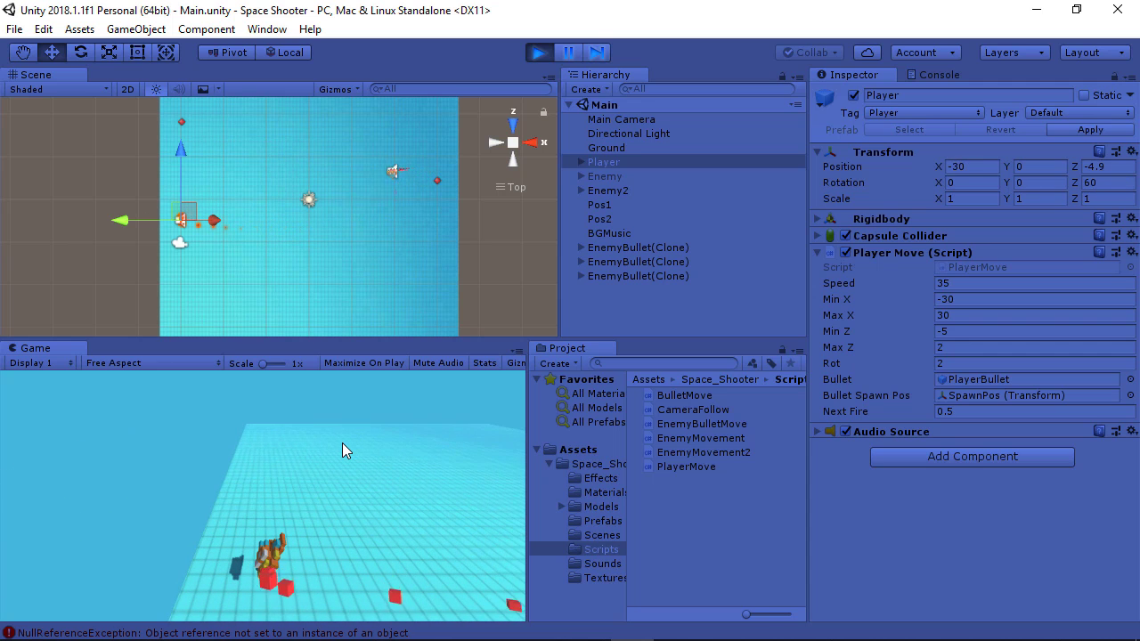
key("Right")
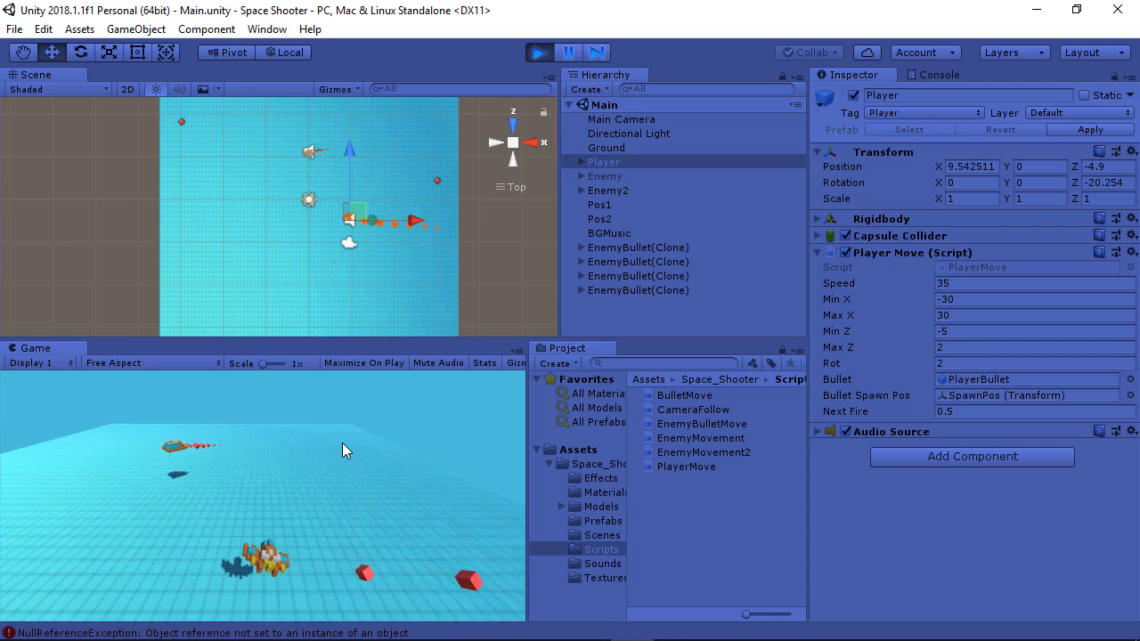
key("Left")
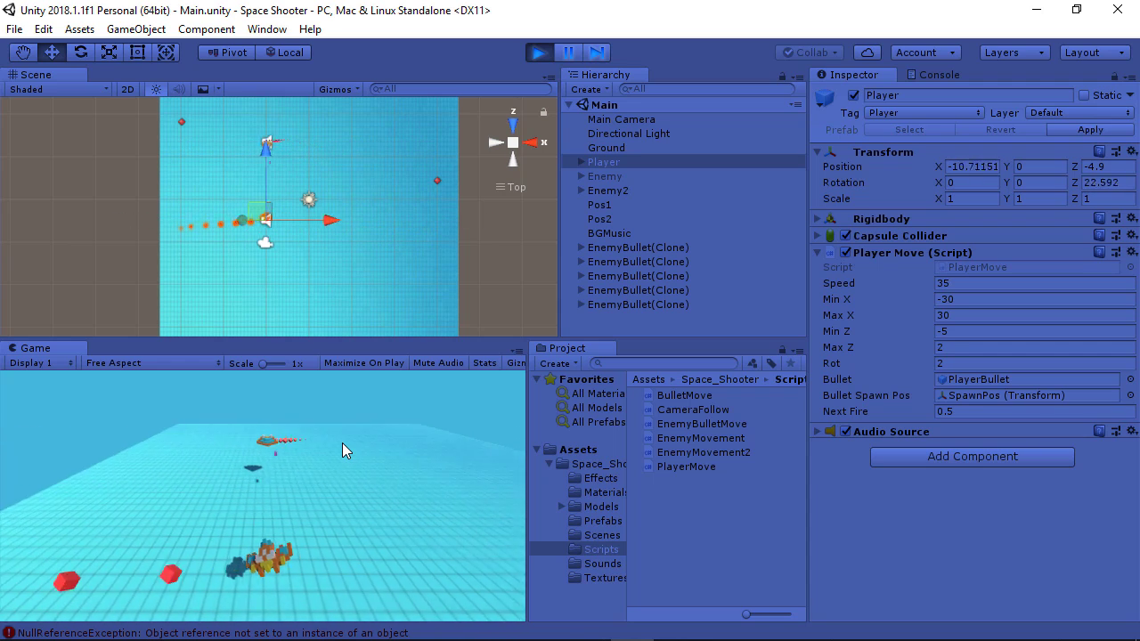
key("Right")
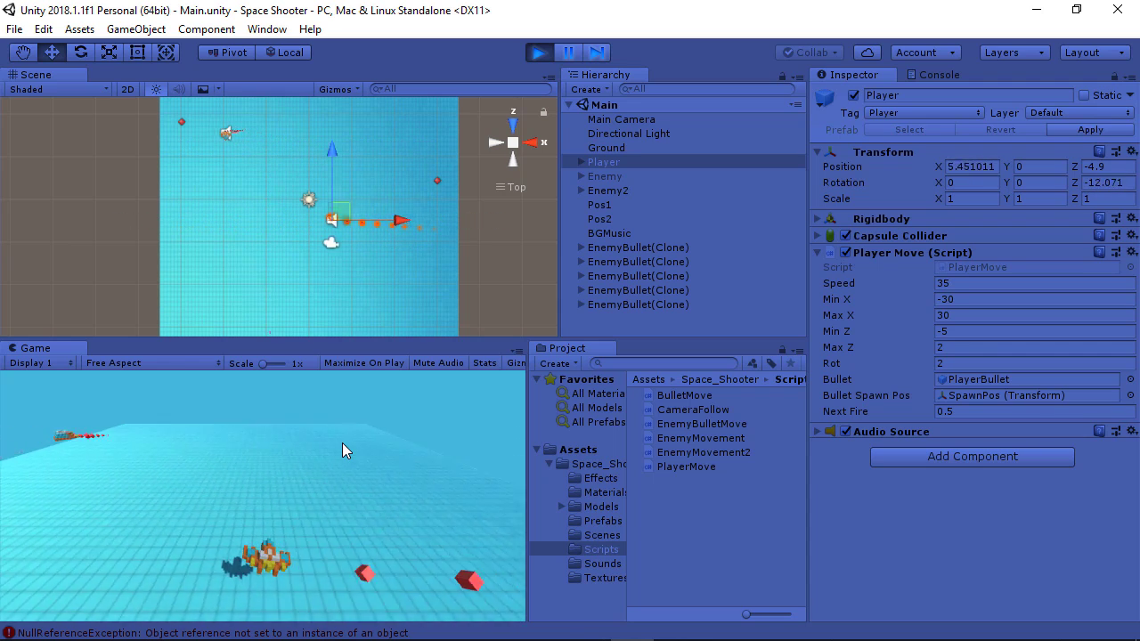
key("ctrl+p")
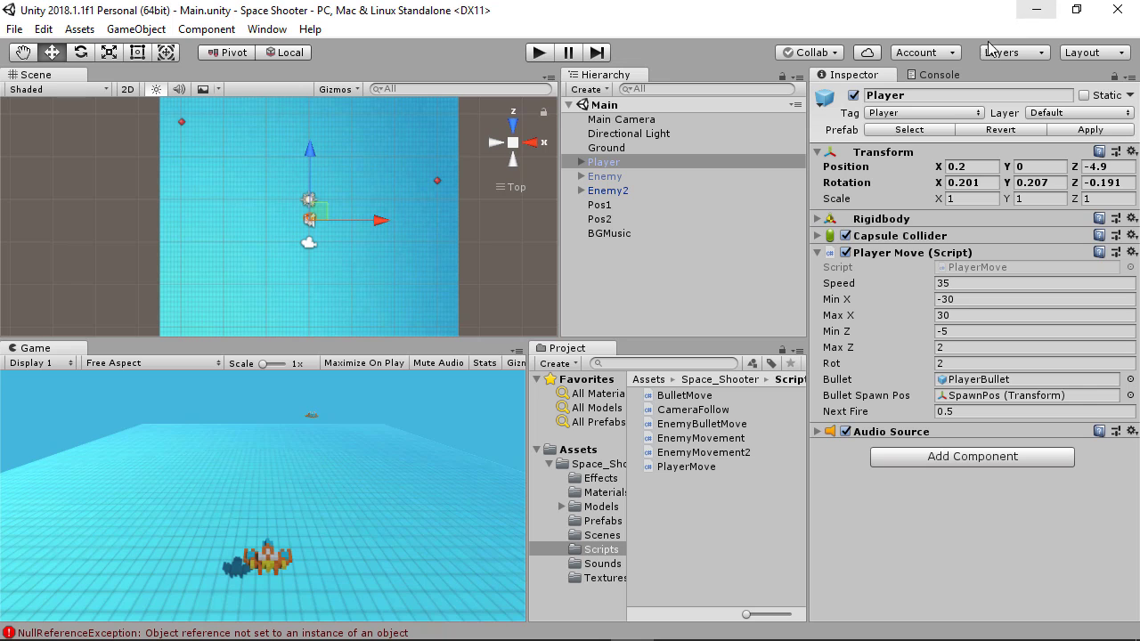
Step: Return to CameraFollow.cs and delete the transform.position assignment on line 19
mouse_move(657, 636)
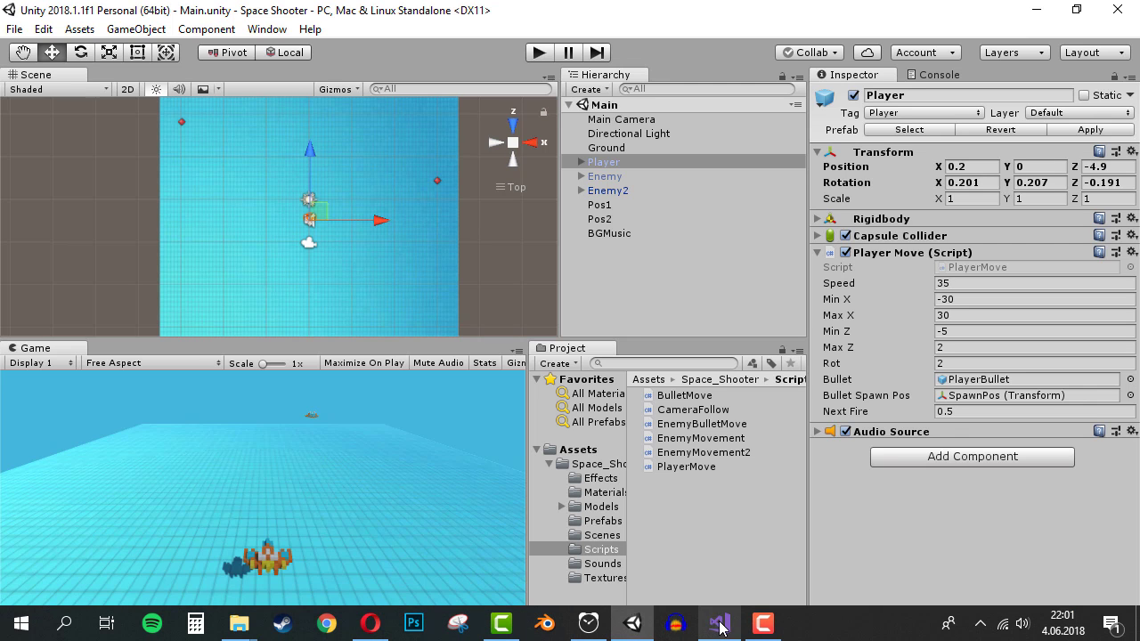
left_click(720, 623)
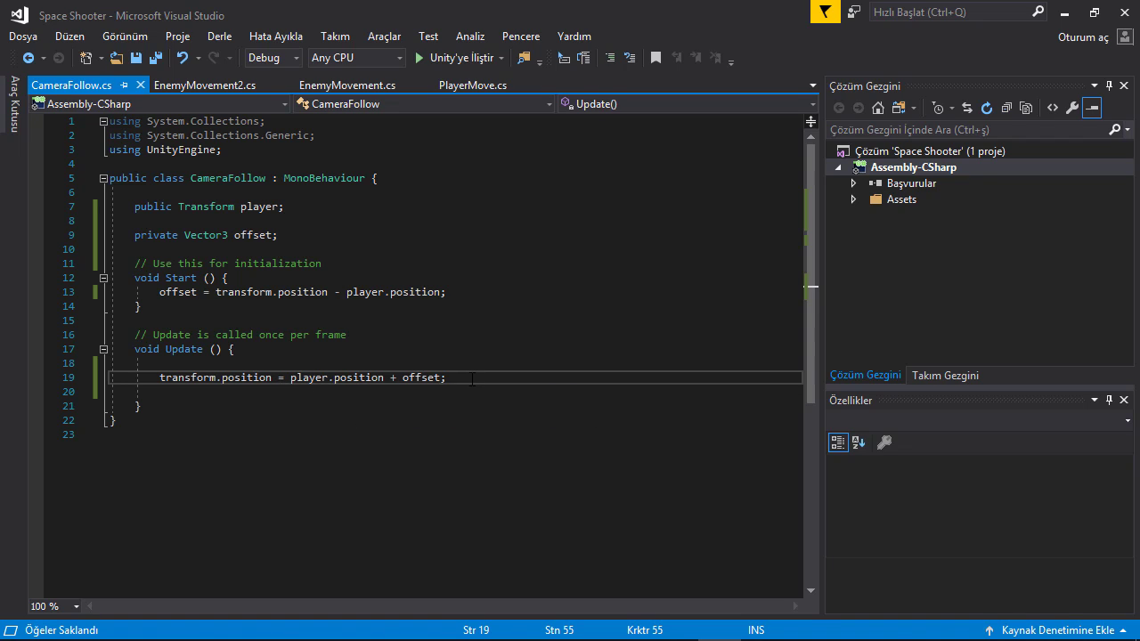
left_click_drag(472, 379, 160, 378)
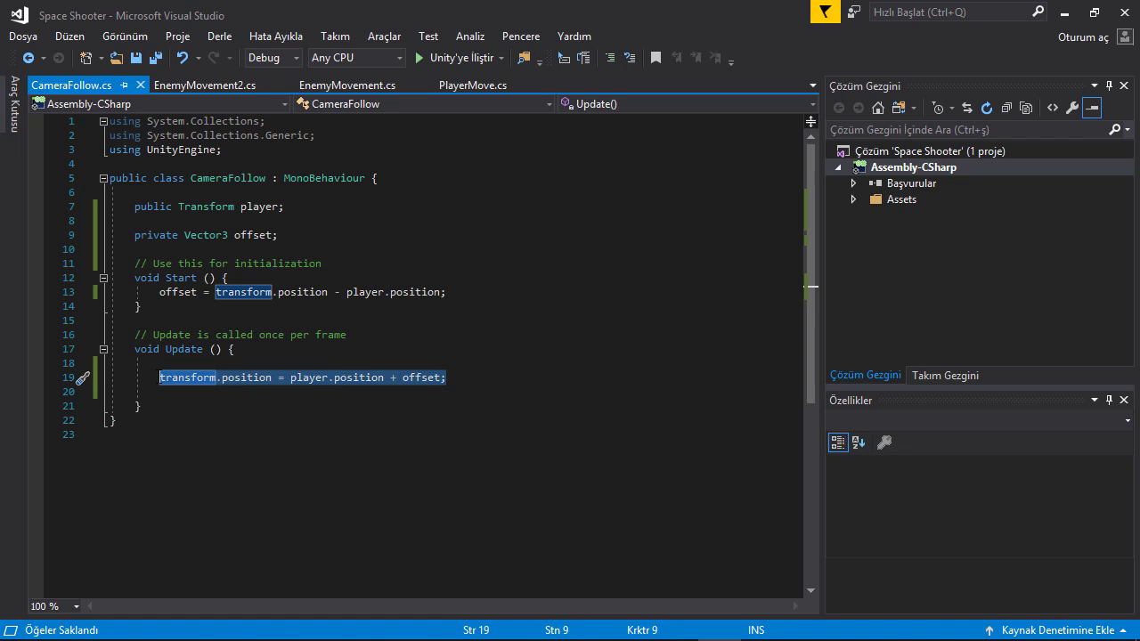
key("BackSpace")
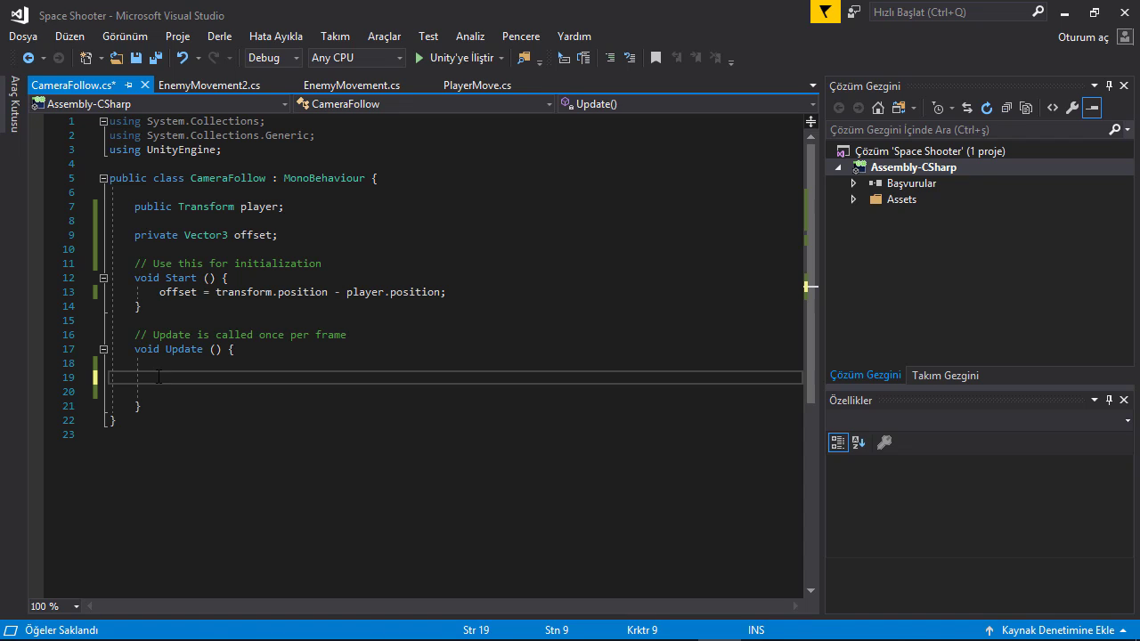
key("Return")
key("Return")
key("Up")
key("Up")
Step: Write 'Vector3 fixedPos = player.position + offset;' in Update, followed by a new line
type("vec")
key("Tab")
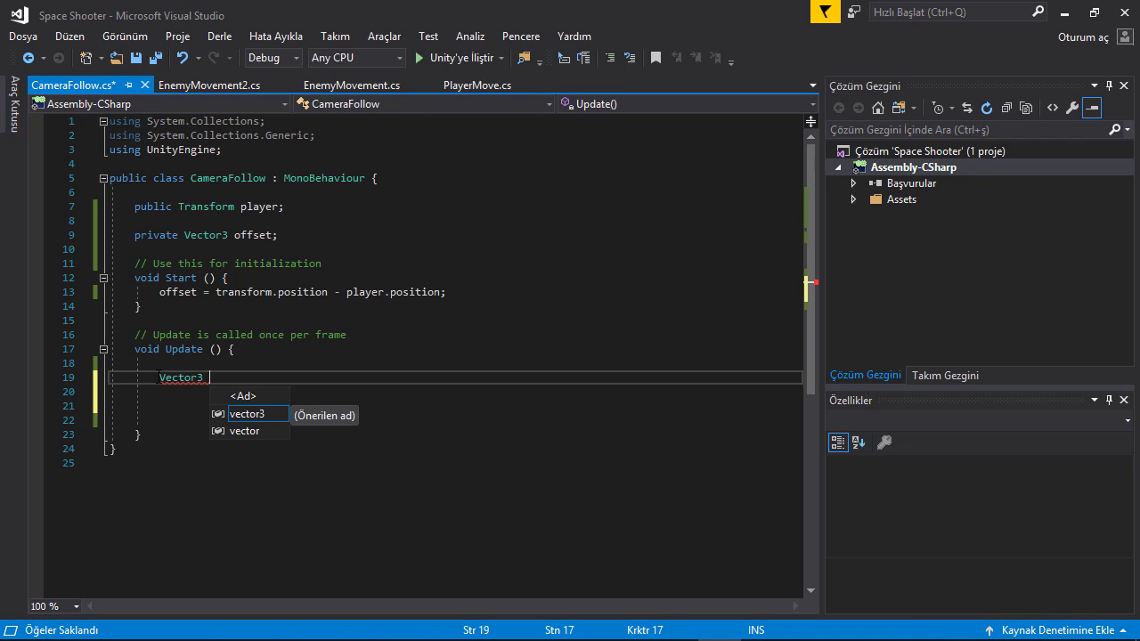
type("fixedPos")
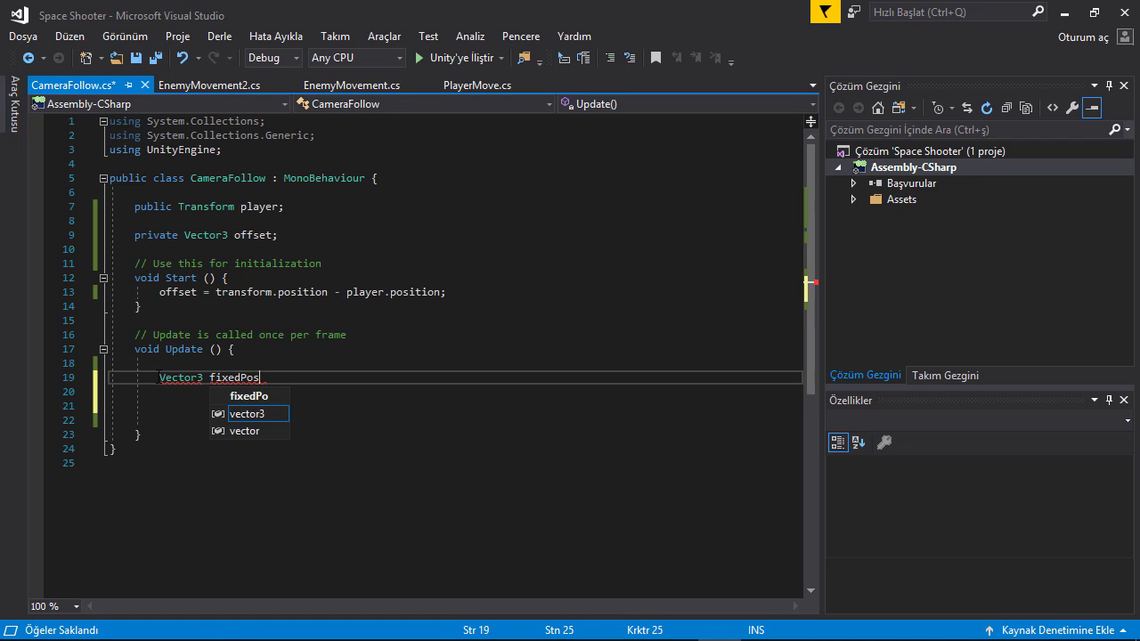
type(" = ")
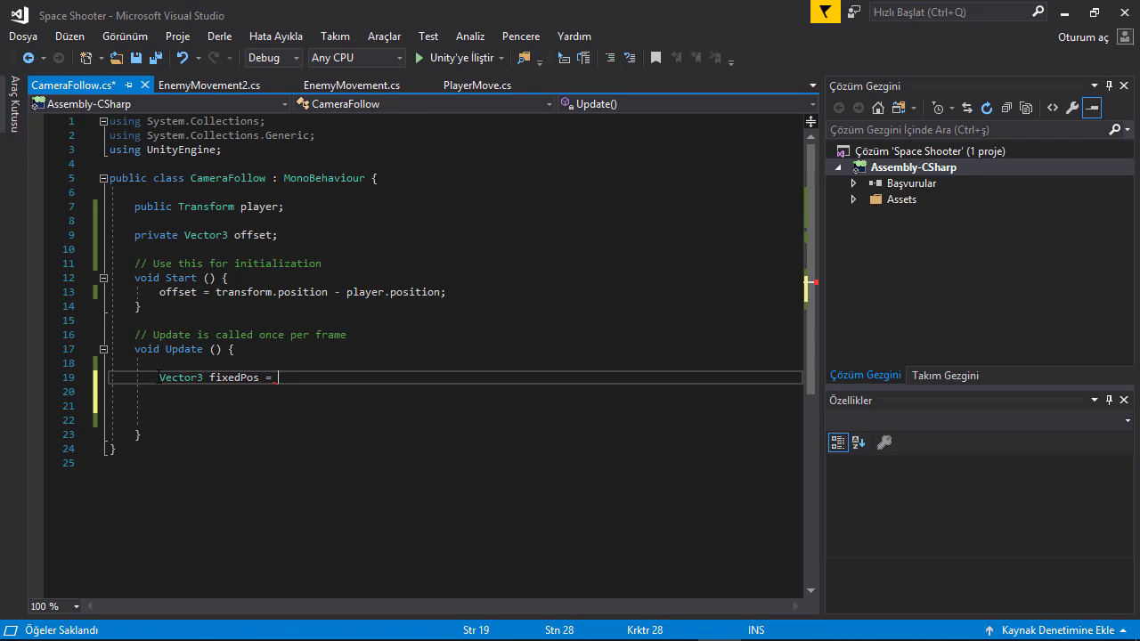
type("pla")
key("Tab")
type(".po")
key("Tab")
key("Tab")
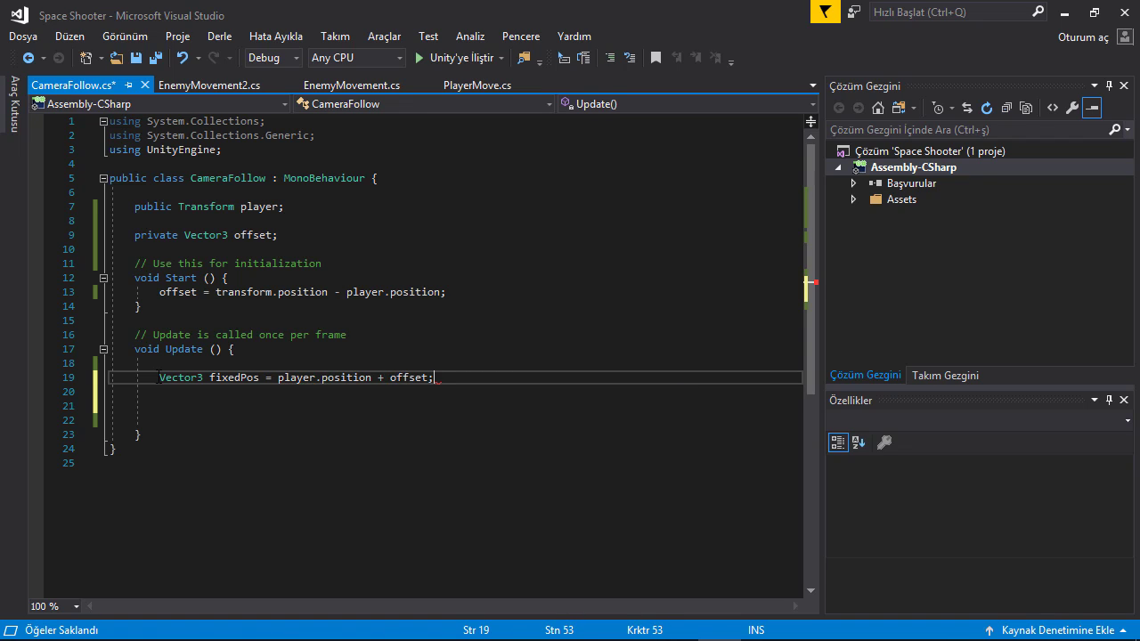
key("Return")
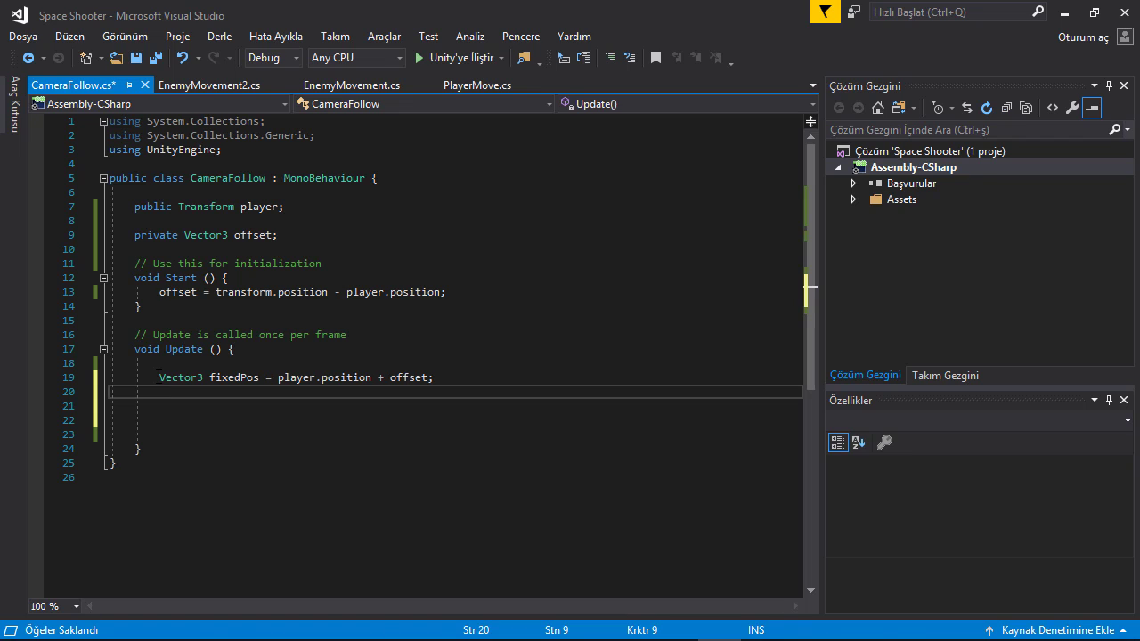
Step: In Update, begin the declaration `Vector3 nextPos = Vector3.Lerp(`
type("Vect")
key("Tab")
type("nextPos")
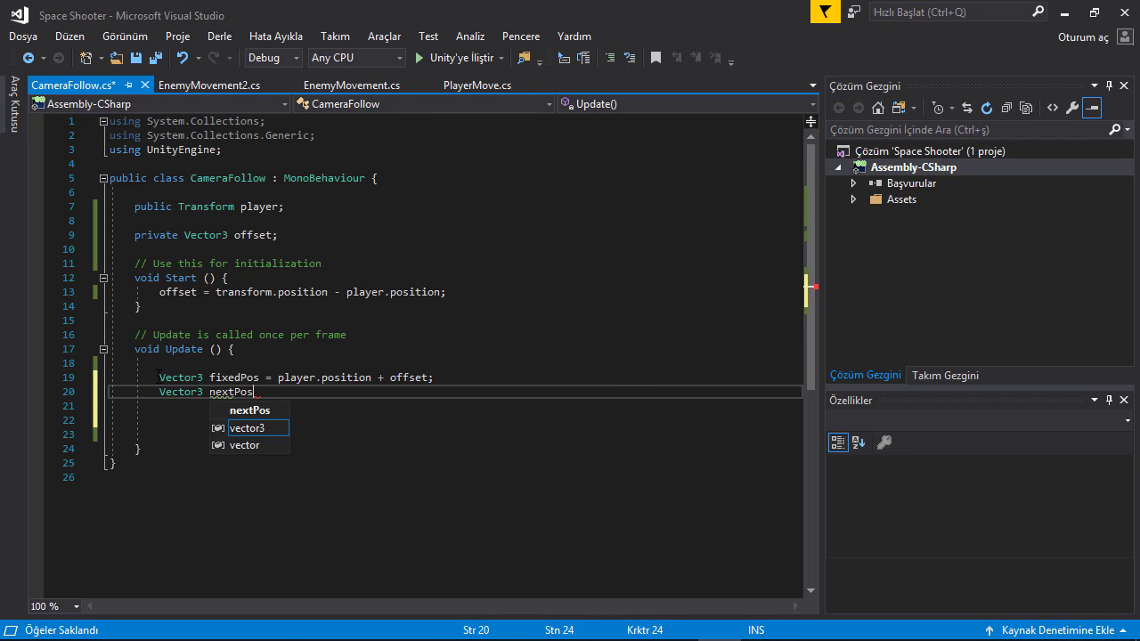
type(" = ")
type("Vector3")
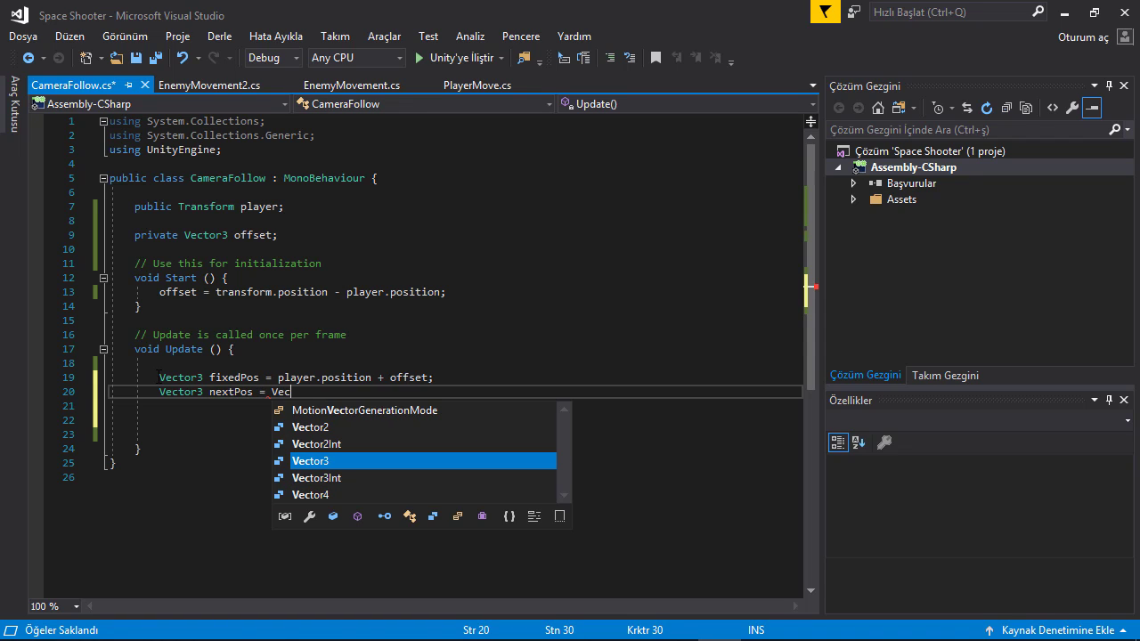
type(".Ler")
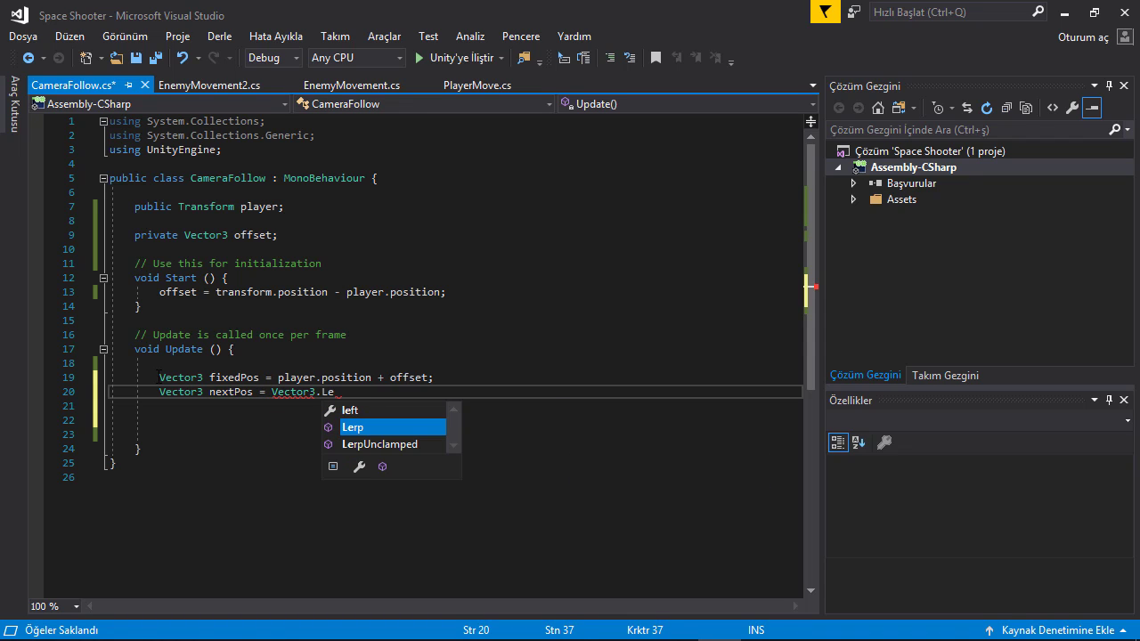
key("Tab")
type("(")
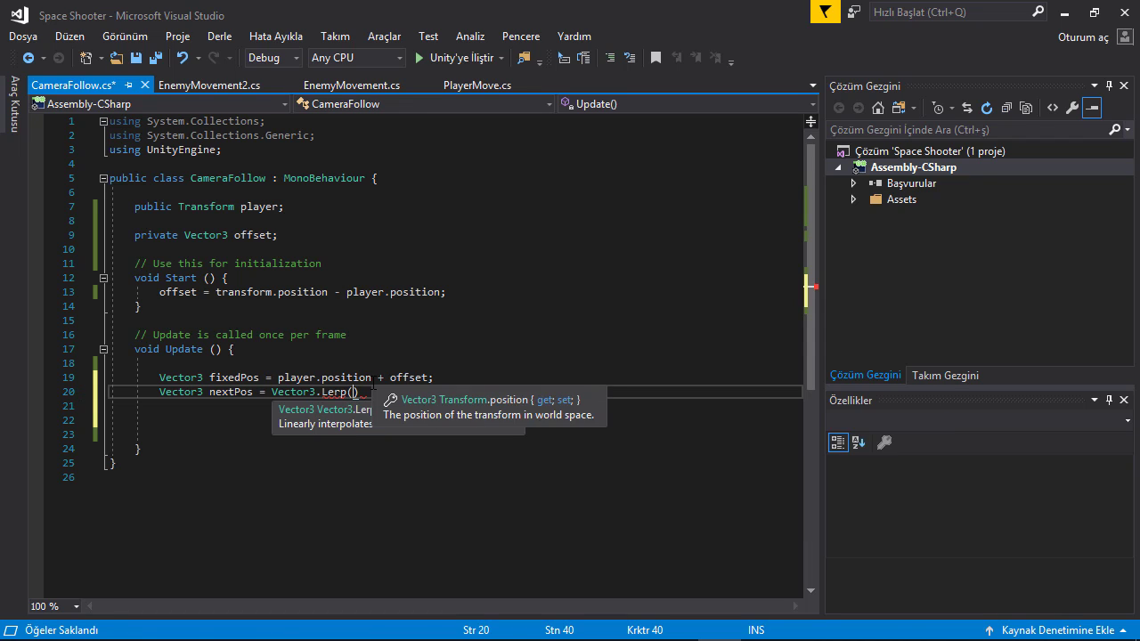
Step: Fill in the Lerp arguments transform.position, fixedPos, speed * Time.deltaTime and close the statement
type("transform")
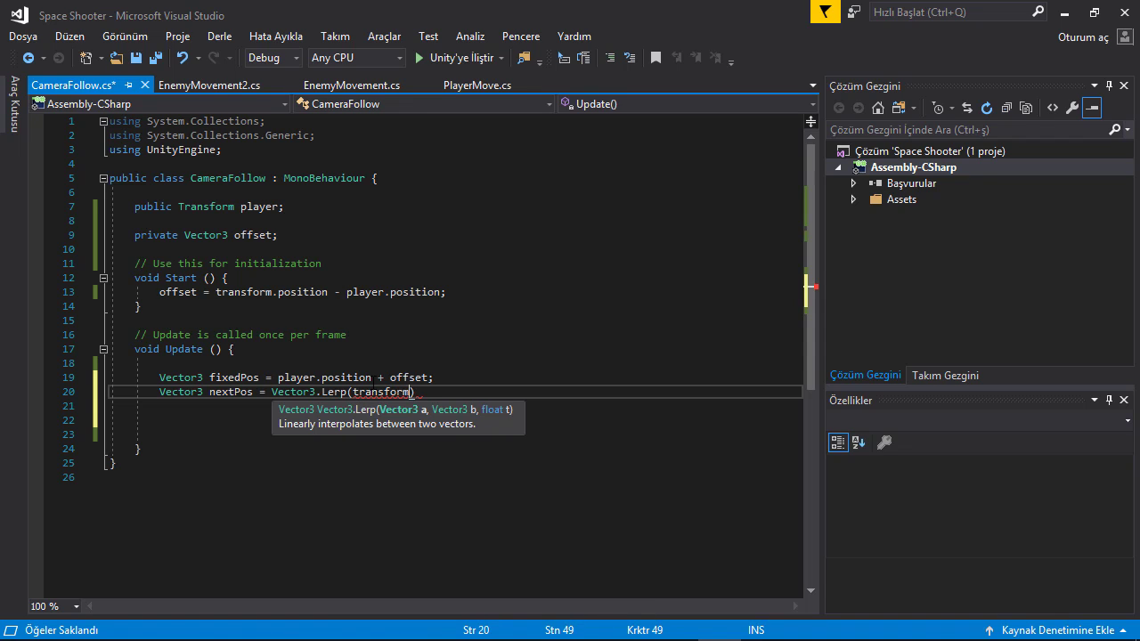
type(".pos")
key("Tab")
type(",")
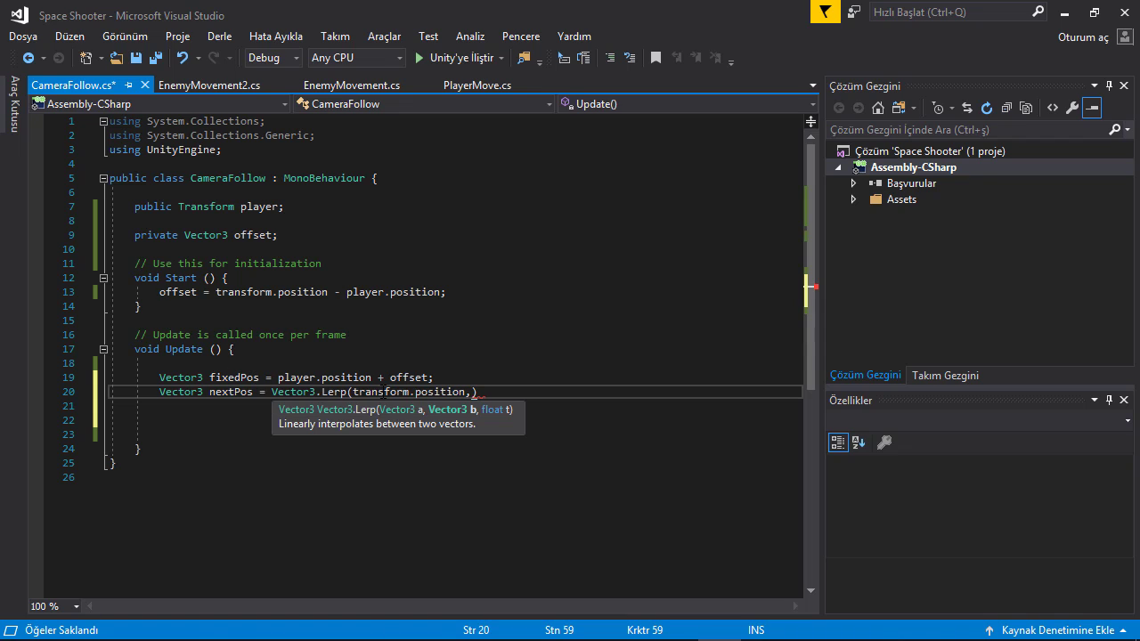
type("fixe")
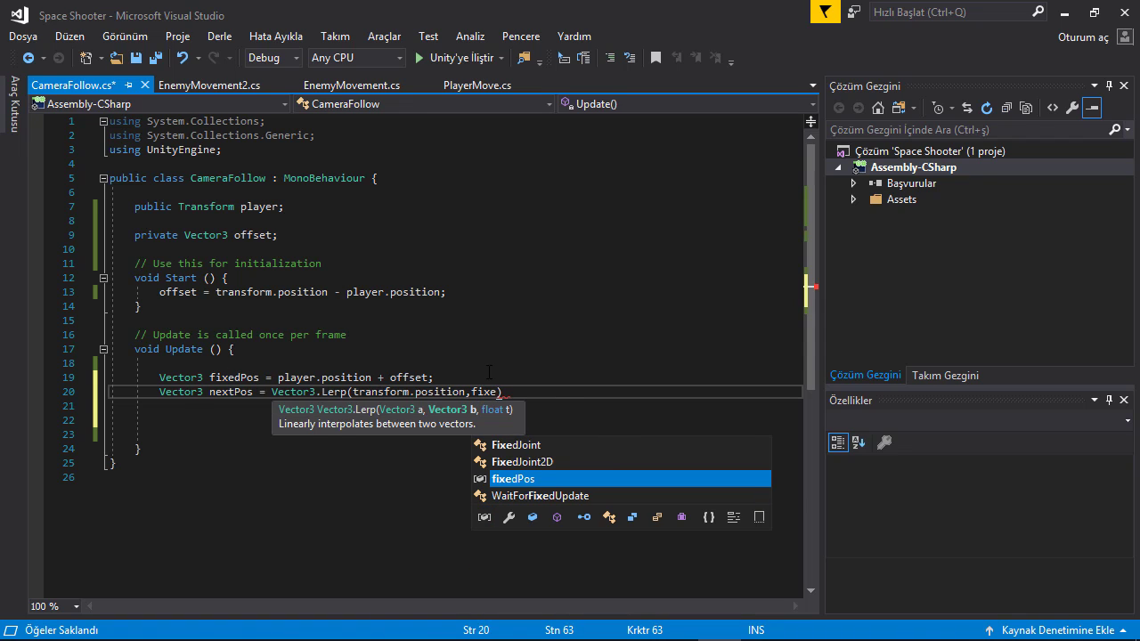
key("Tab")
type(",")
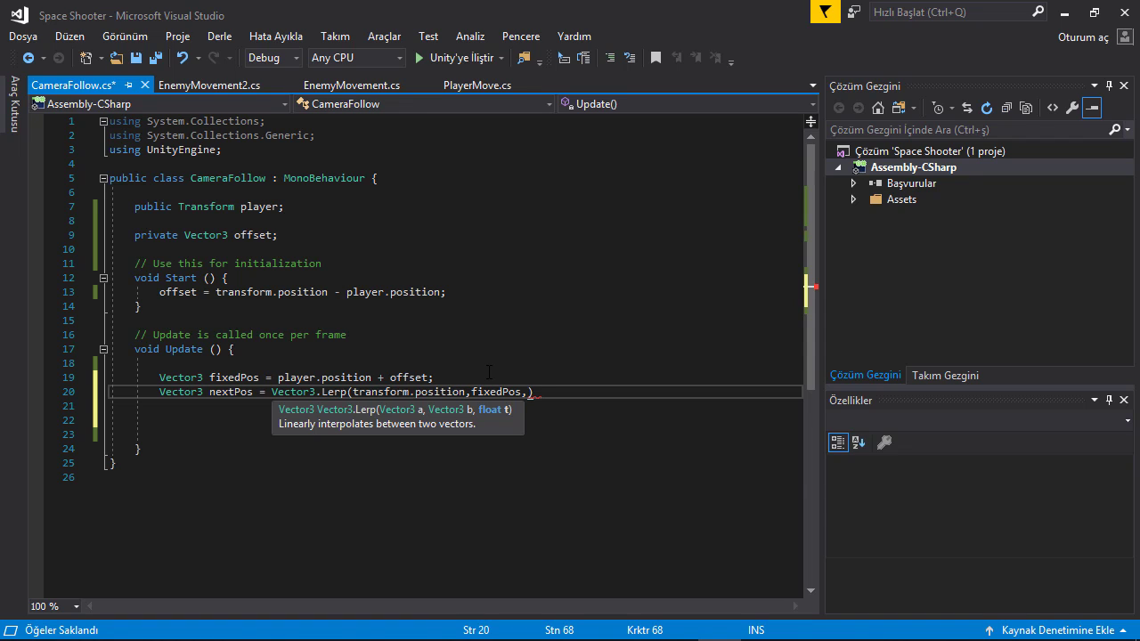
type("speed")
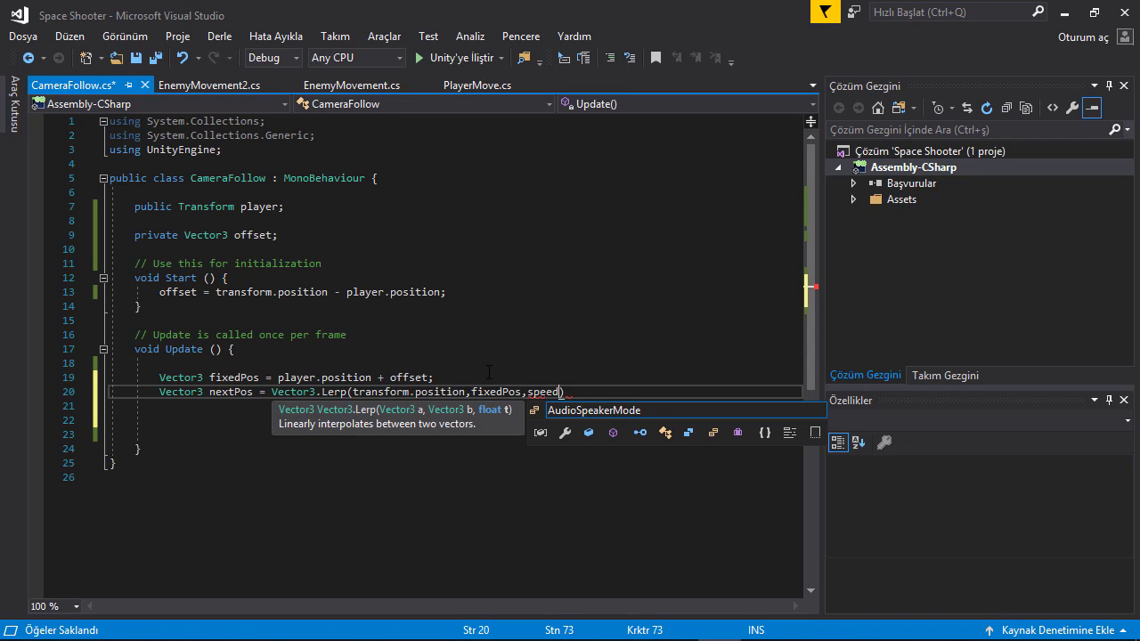
type(" * ")
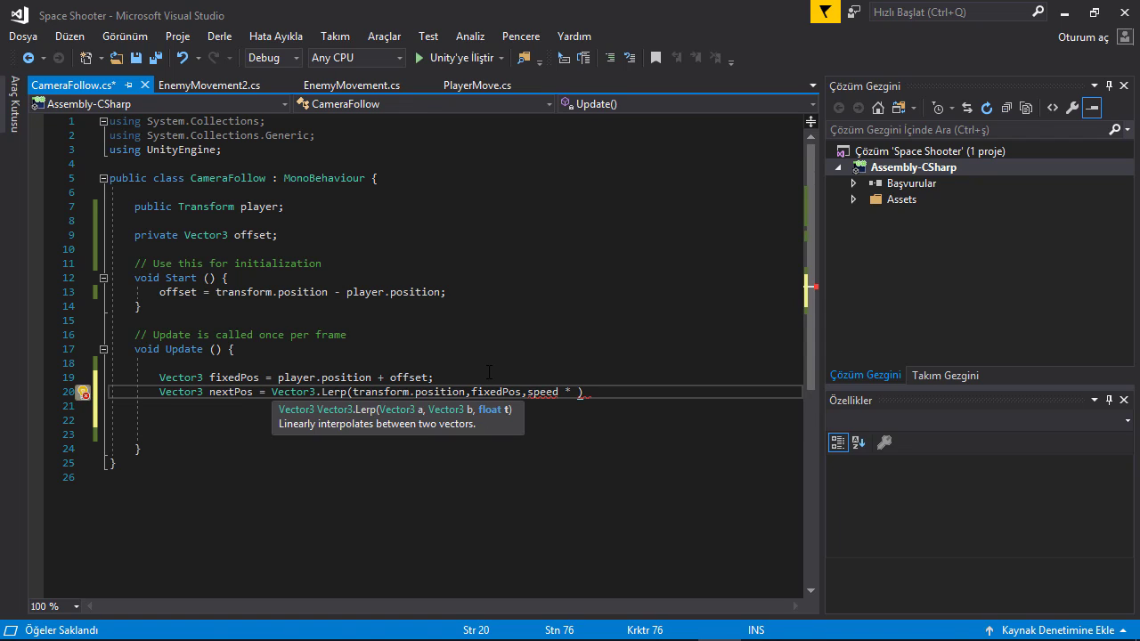
type("Time.")
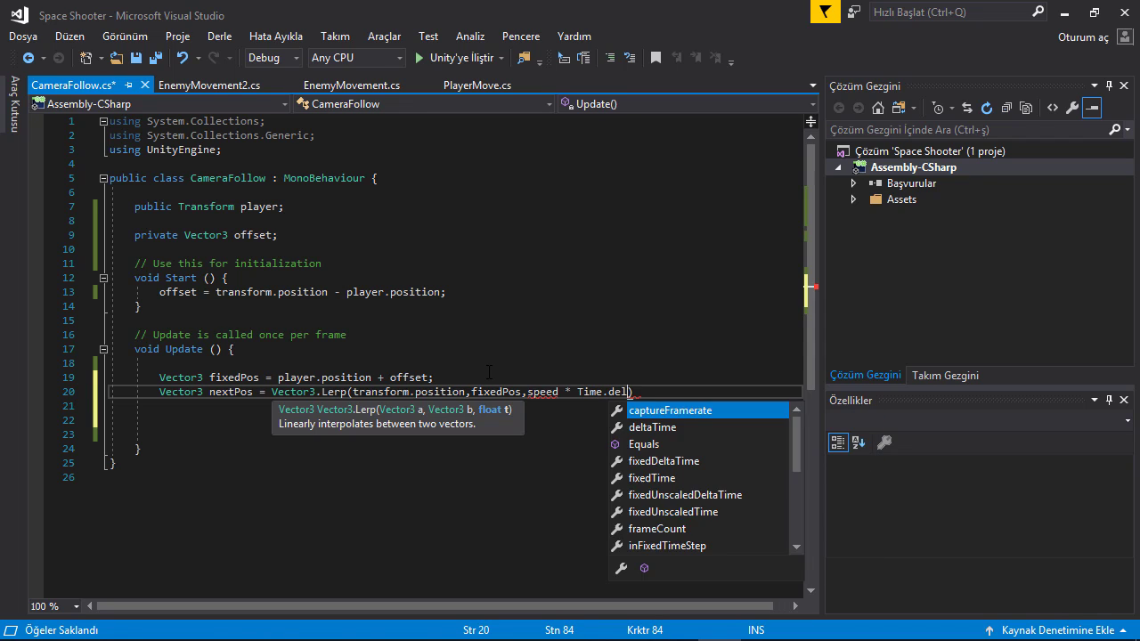
type("del")
key("Tab")
type(");")
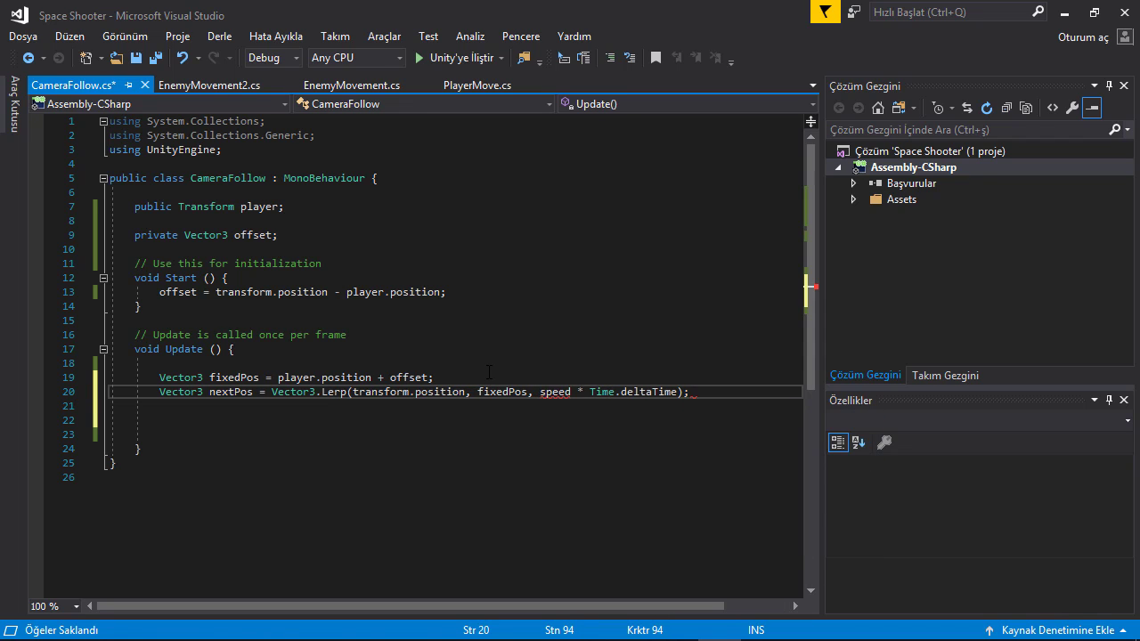
key("Return")
Step: Add `transform.position = nextPos;` to the end of Update
type("tran")
key("Tab")
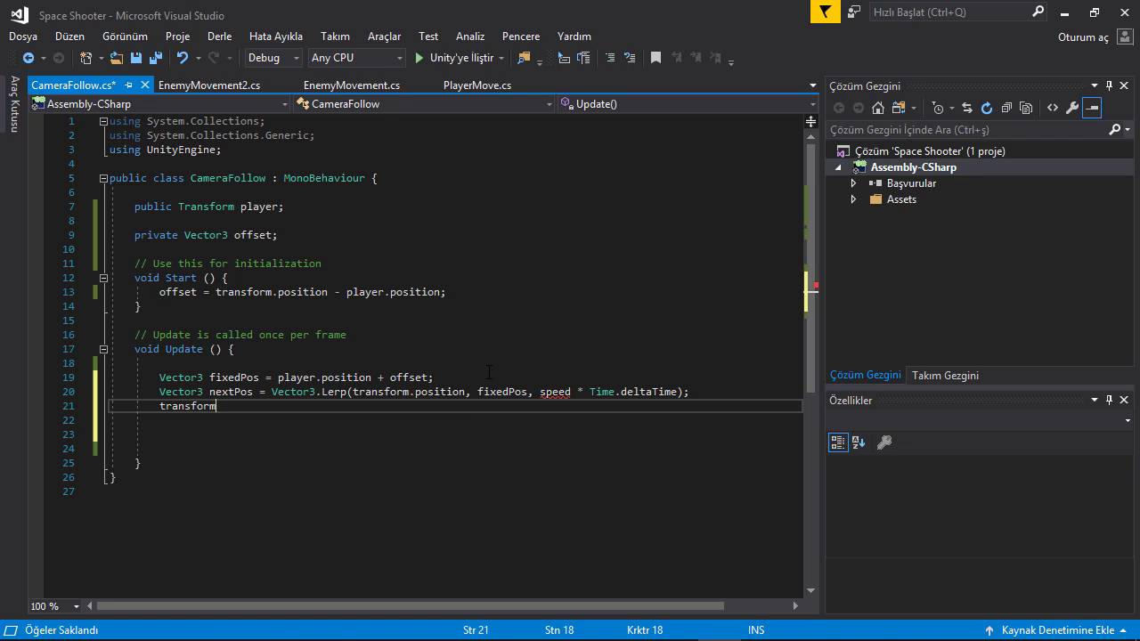
type(".po")
key("Tab")
type("=")
left_click(254, 392)
left_click(205, 392)
left_click(324, 408)
type("next")
key("Tab")
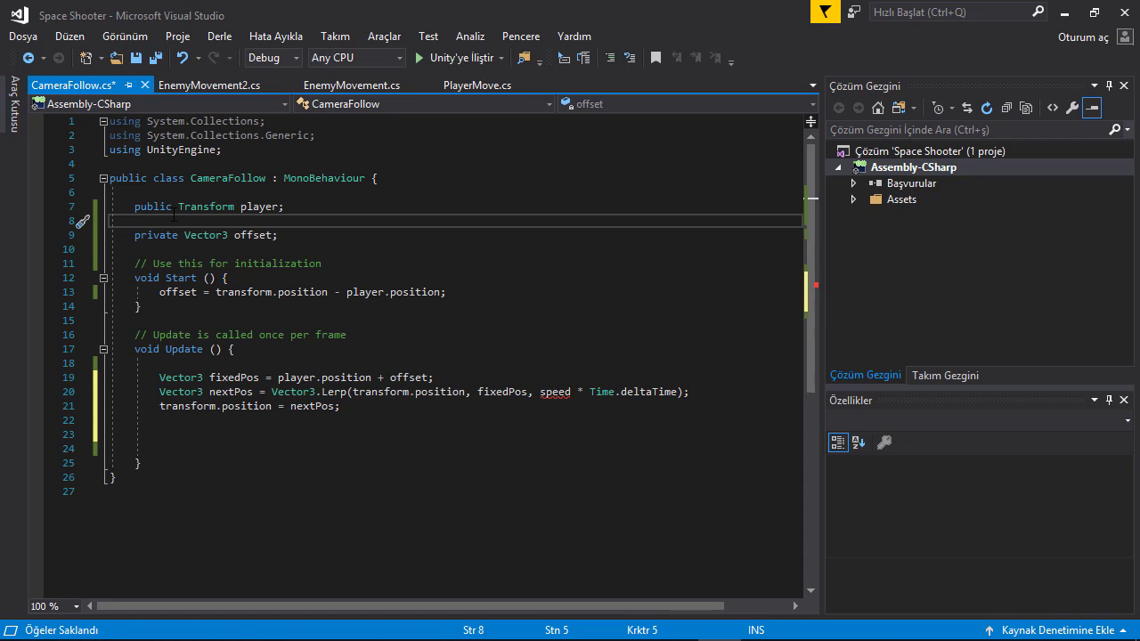
Step: Declare a `public float speed` field and save CameraFollow.cs
type("public float speed;")
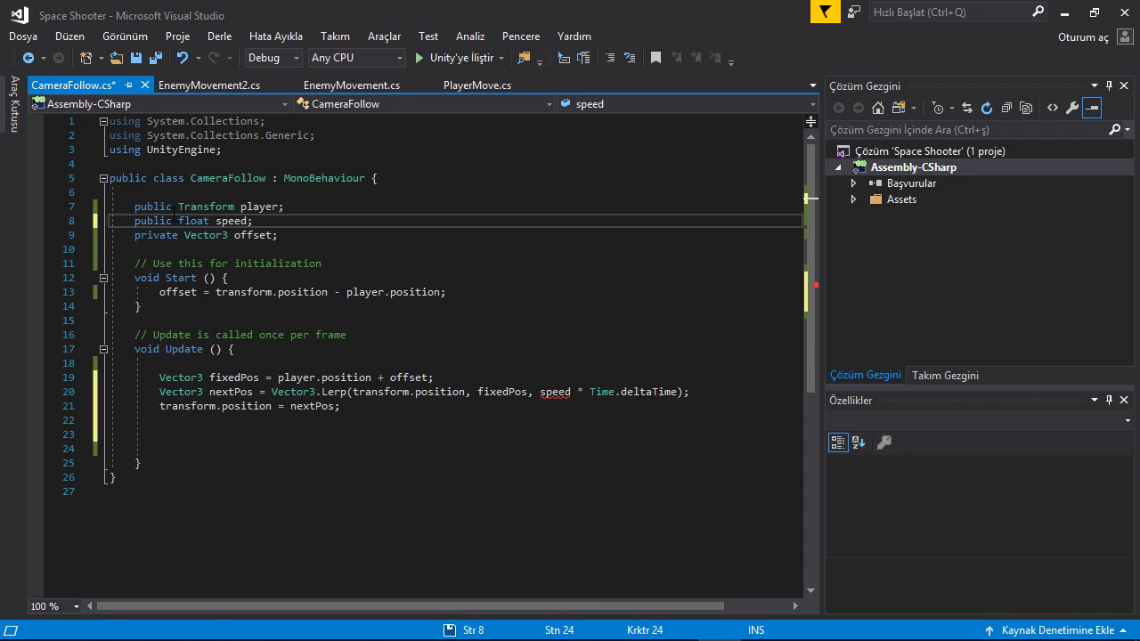
key("ctrl+s")
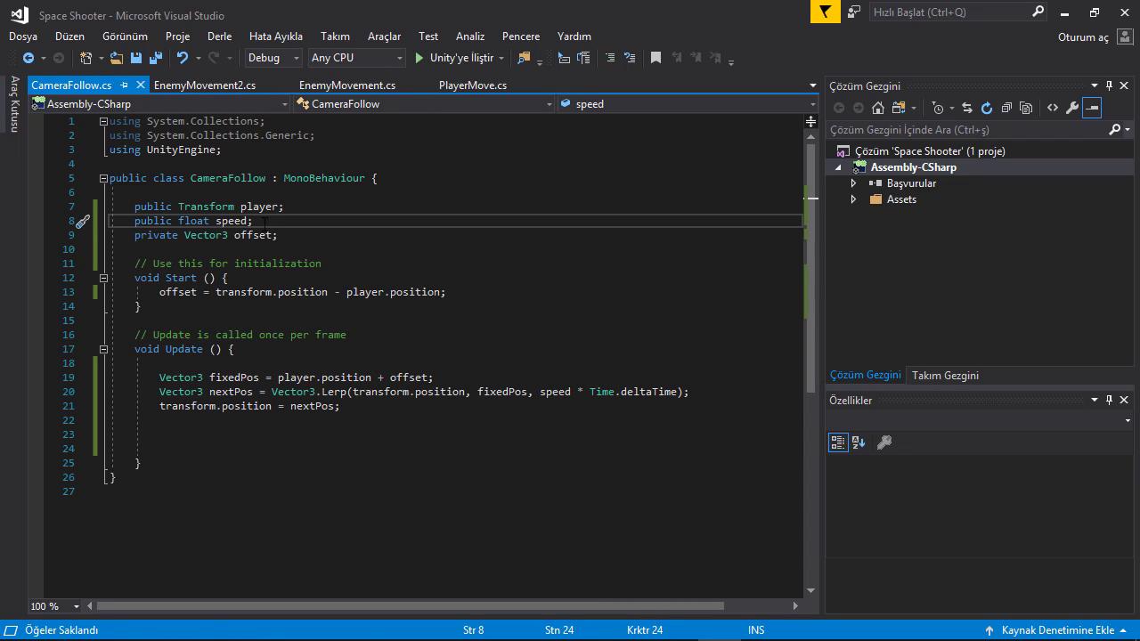
key("Return")
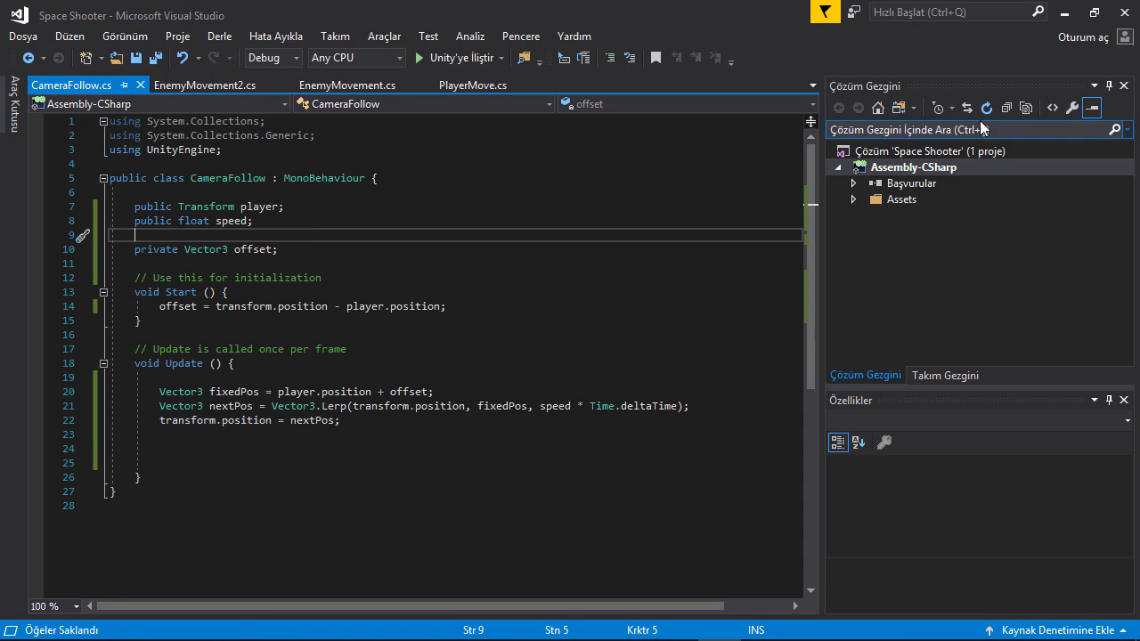
Step: Back in Unity, set the Main Camera's Camera Follow Speed to 10 and enter Play mode
left_click(1066, 12)
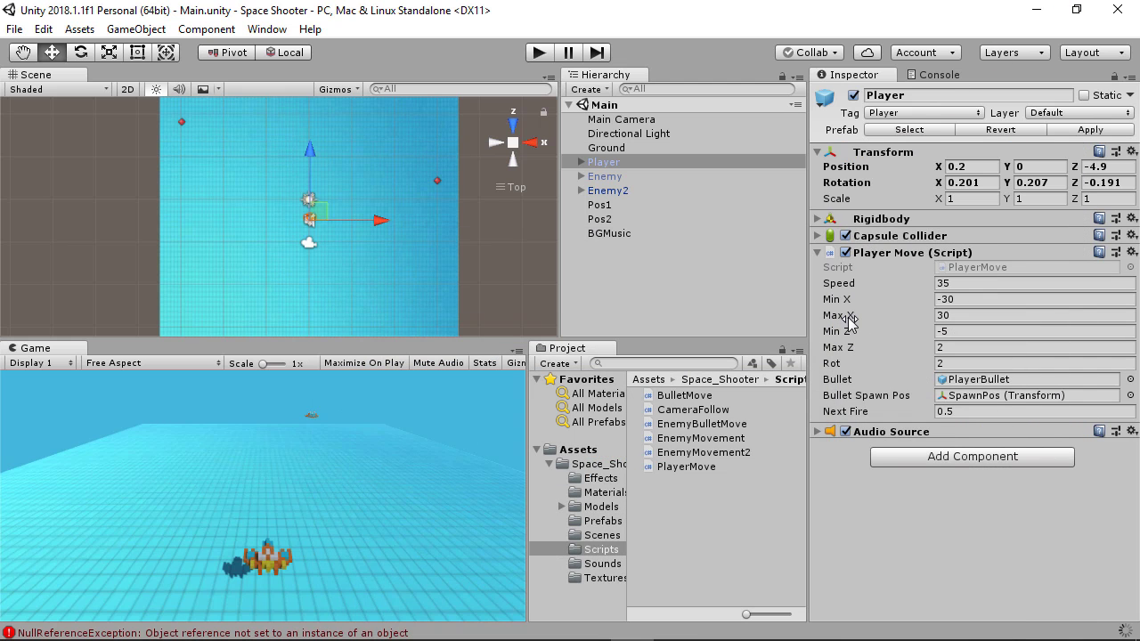
left_click(627, 120)
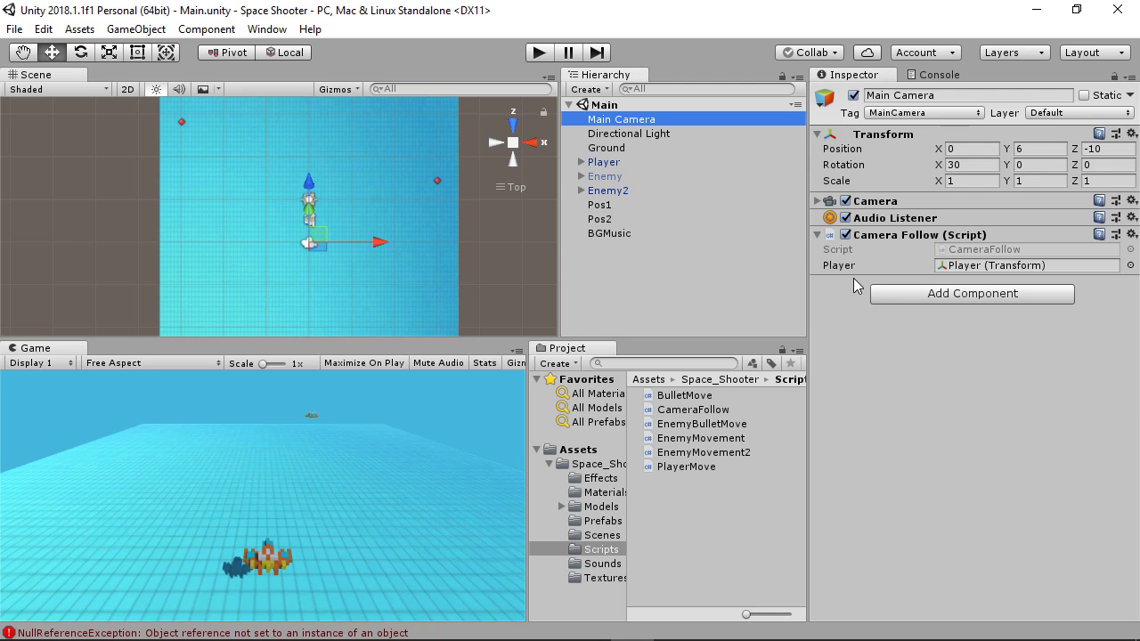
left_click(915, 283)
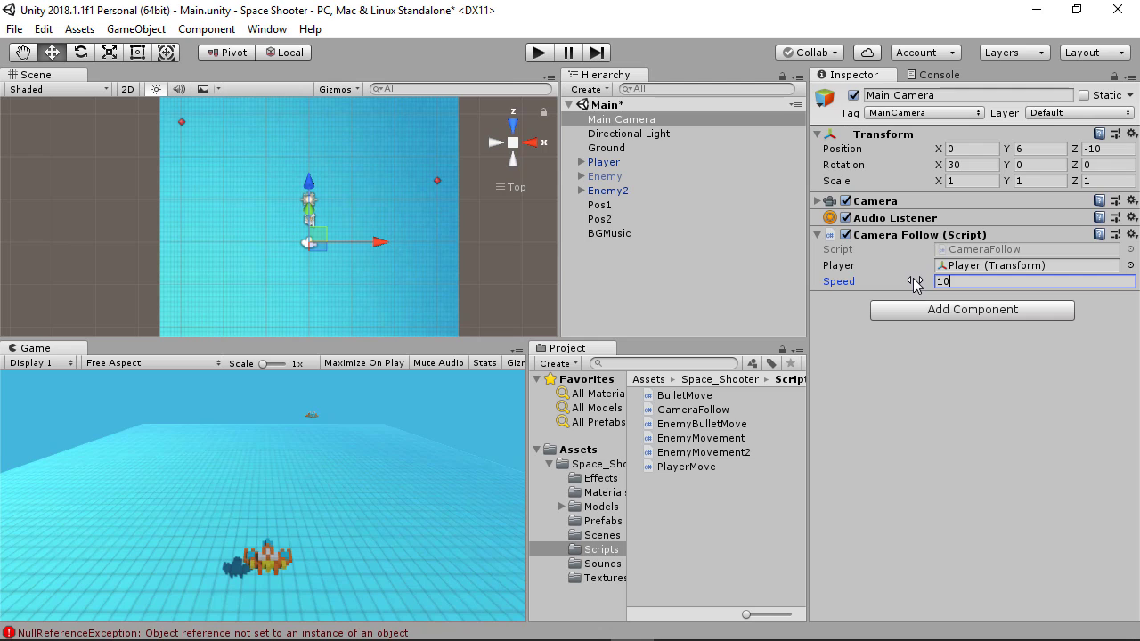
left_click(538, 56)
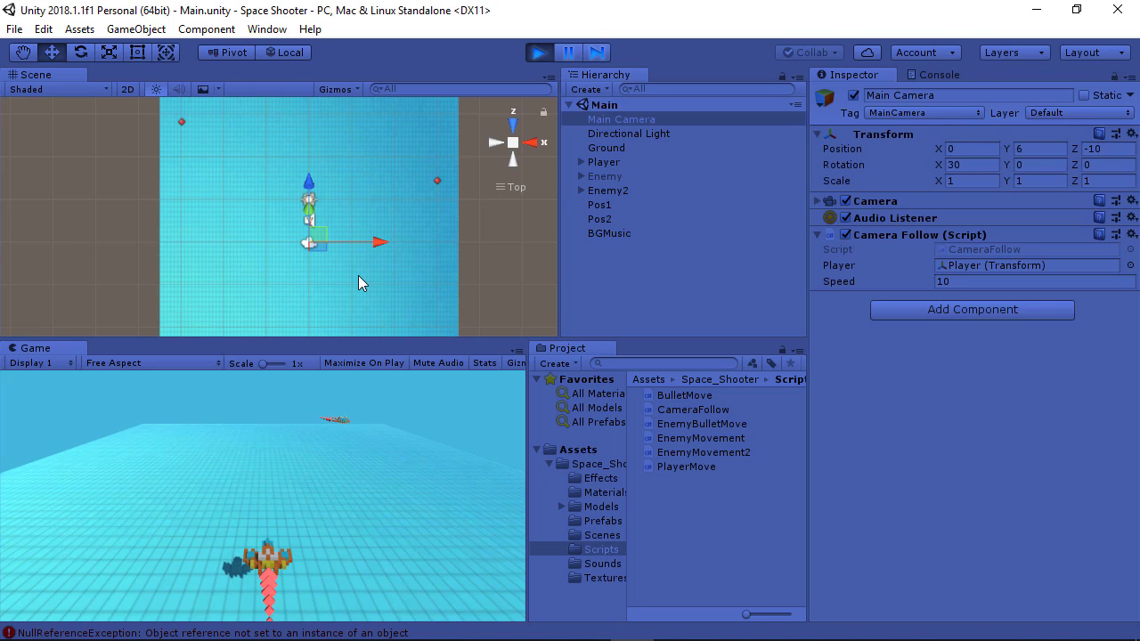
Step: Fly the player ship left and right repeatedly while the camera's Position X follows it
key("Right")
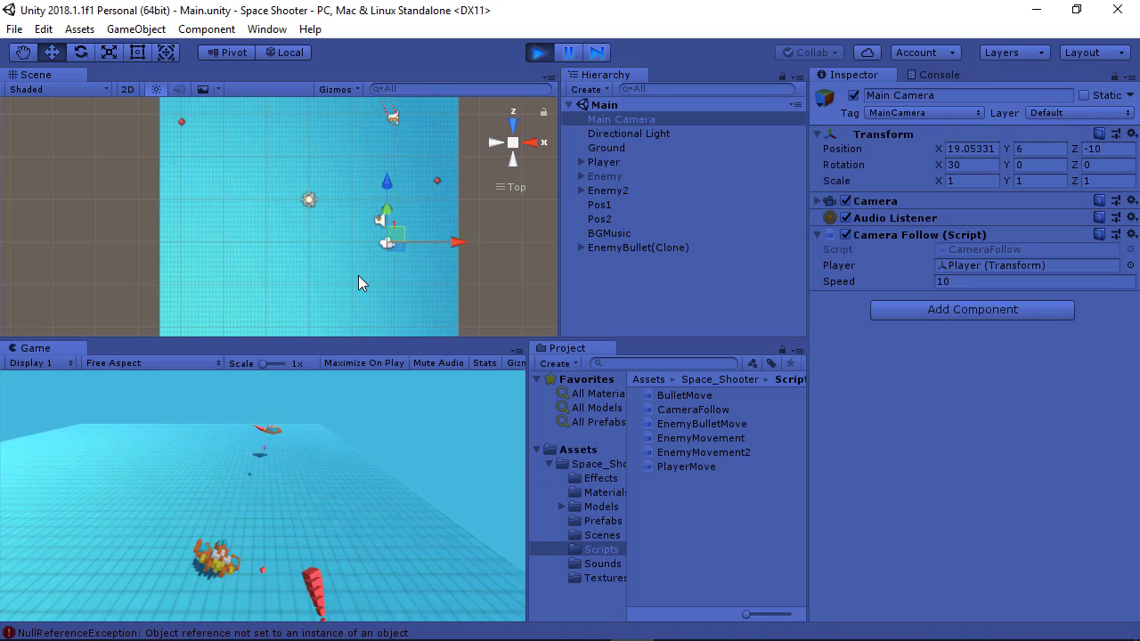
key("Left")
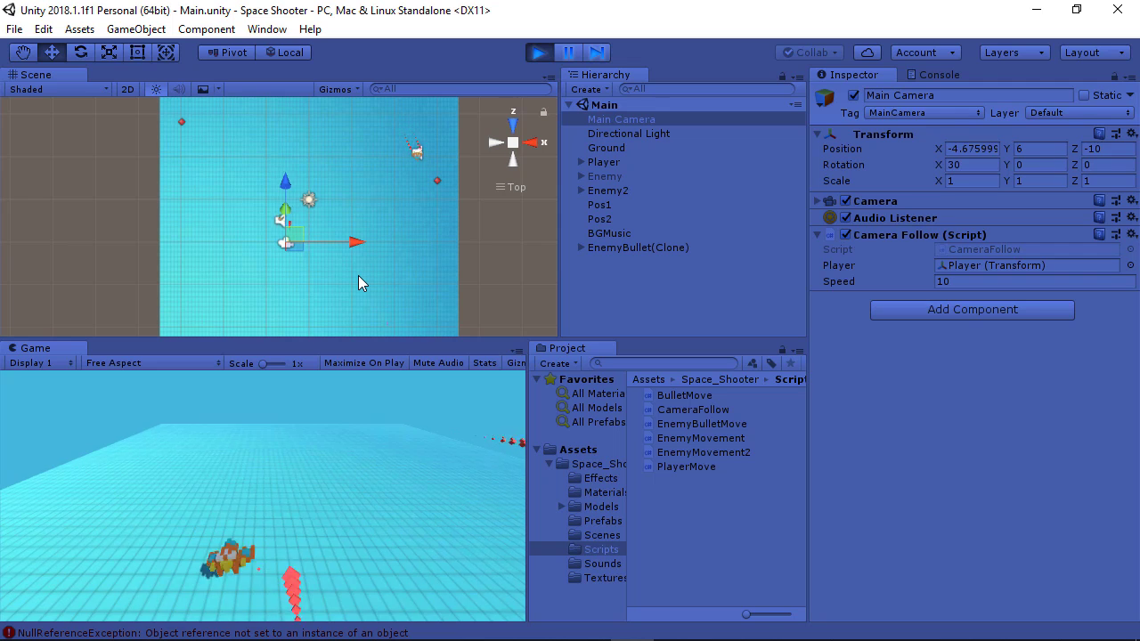
key("Right")
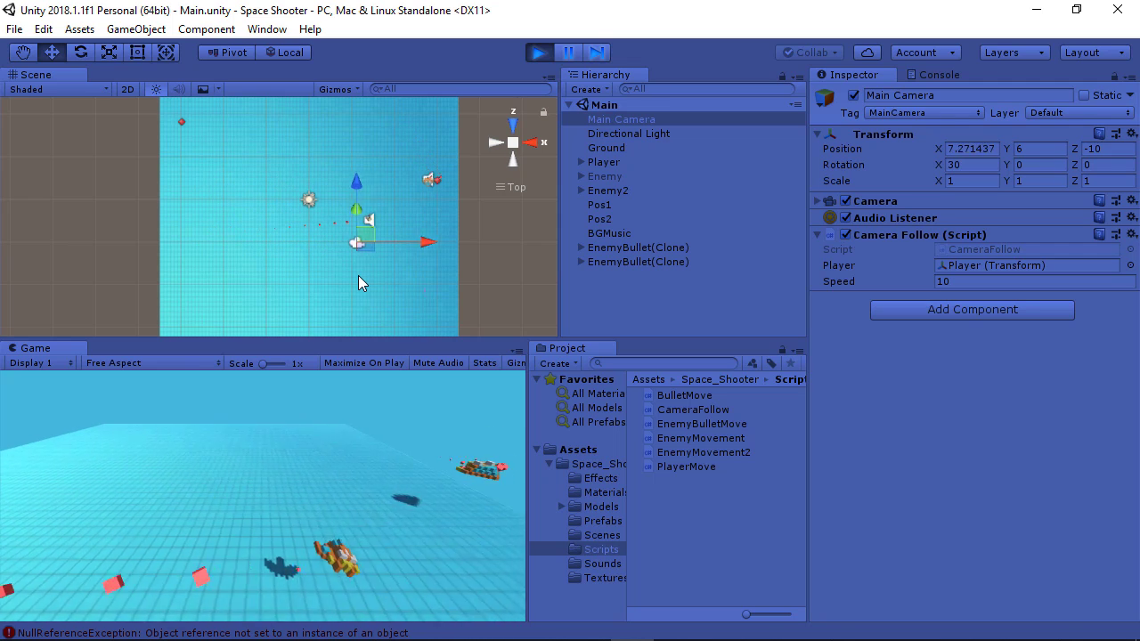
key("Left")
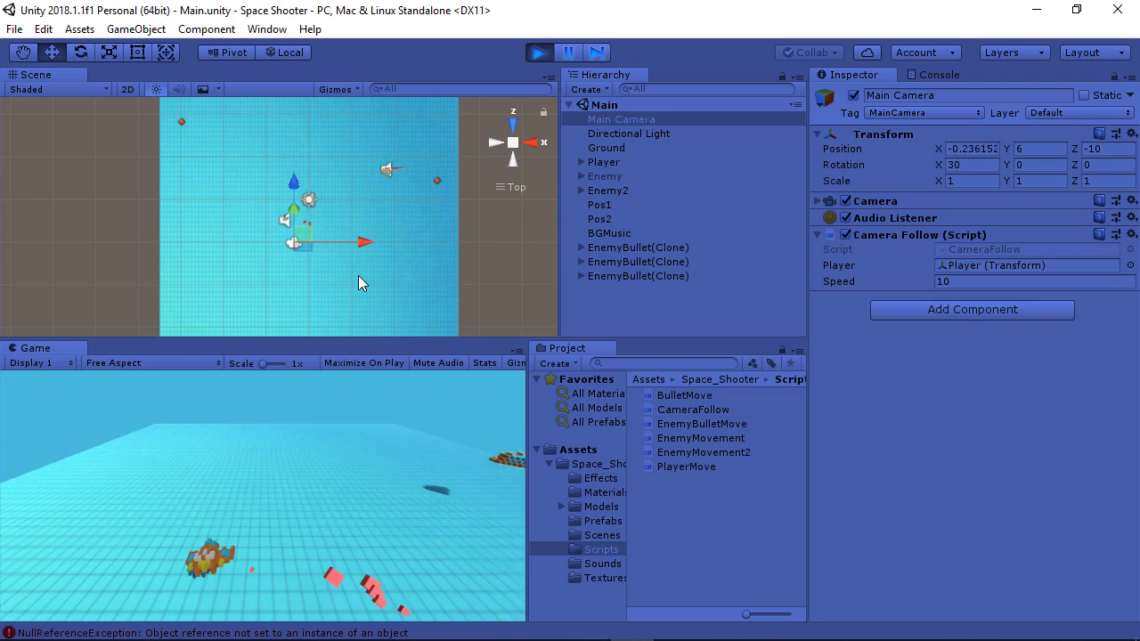
key("Right")
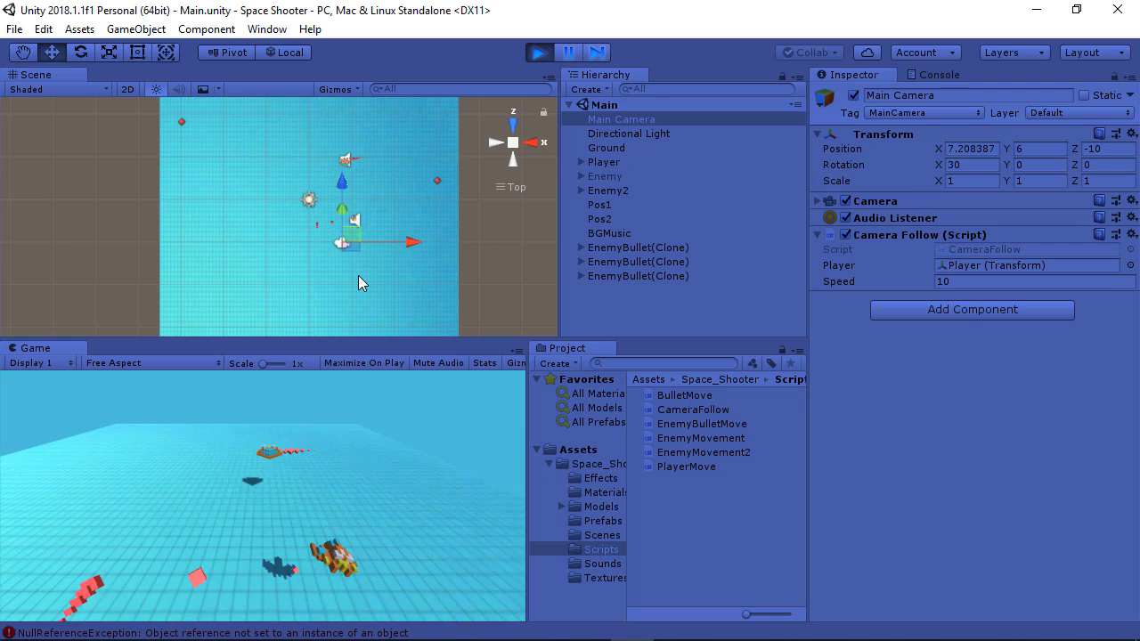
key("Left")
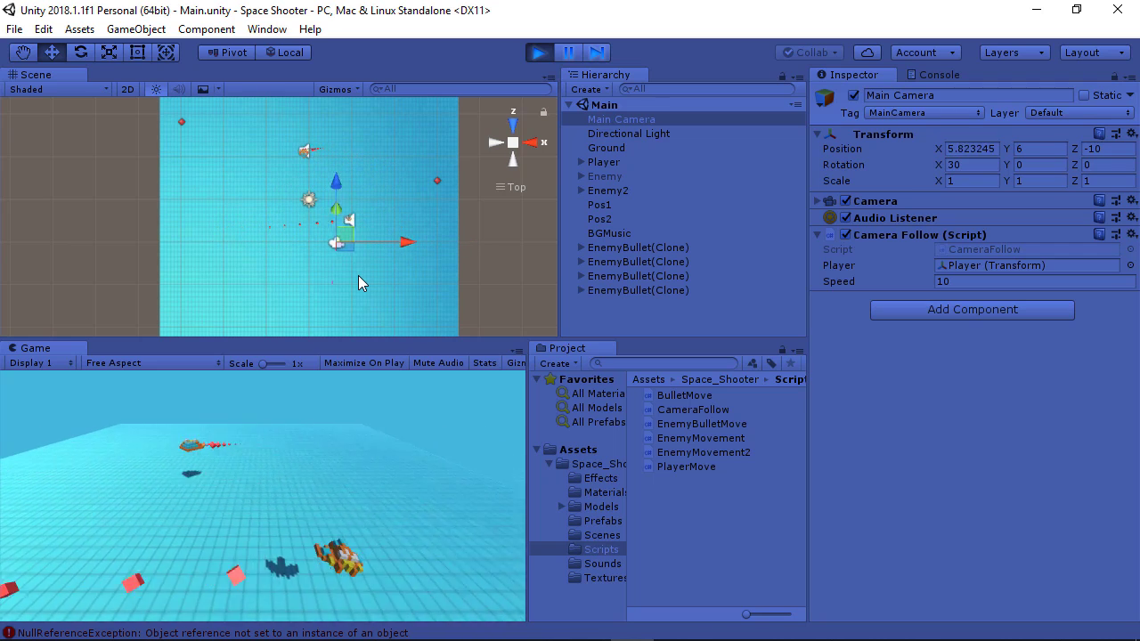
key("Right")
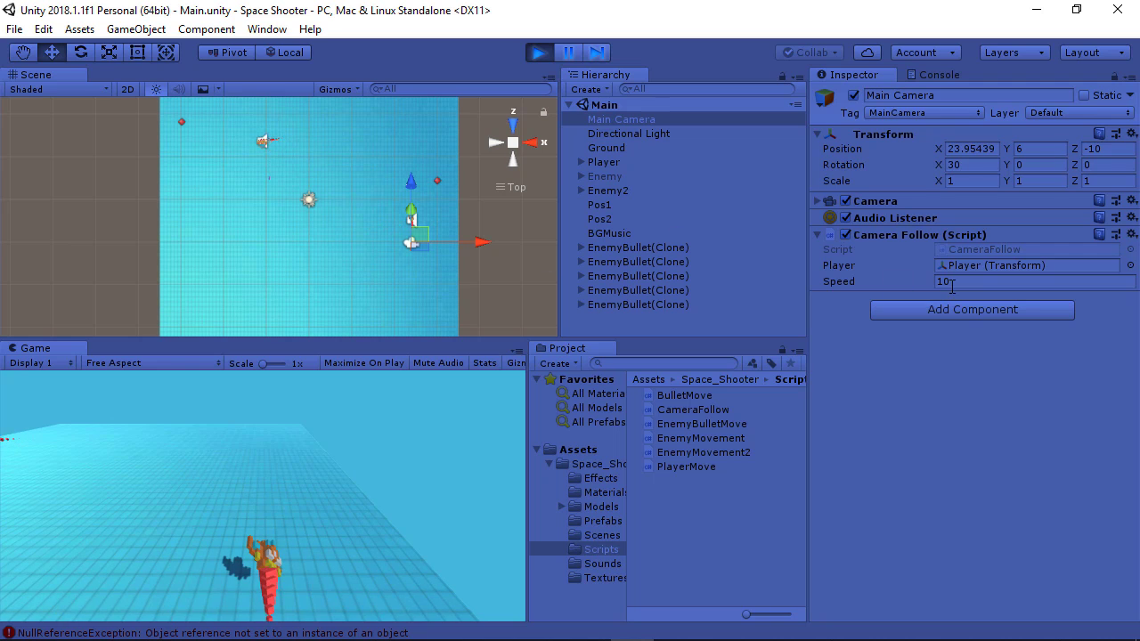
Step: Set Camera Follow Speed to 20 and steer the ship left and right to test
left_click(951, 282)
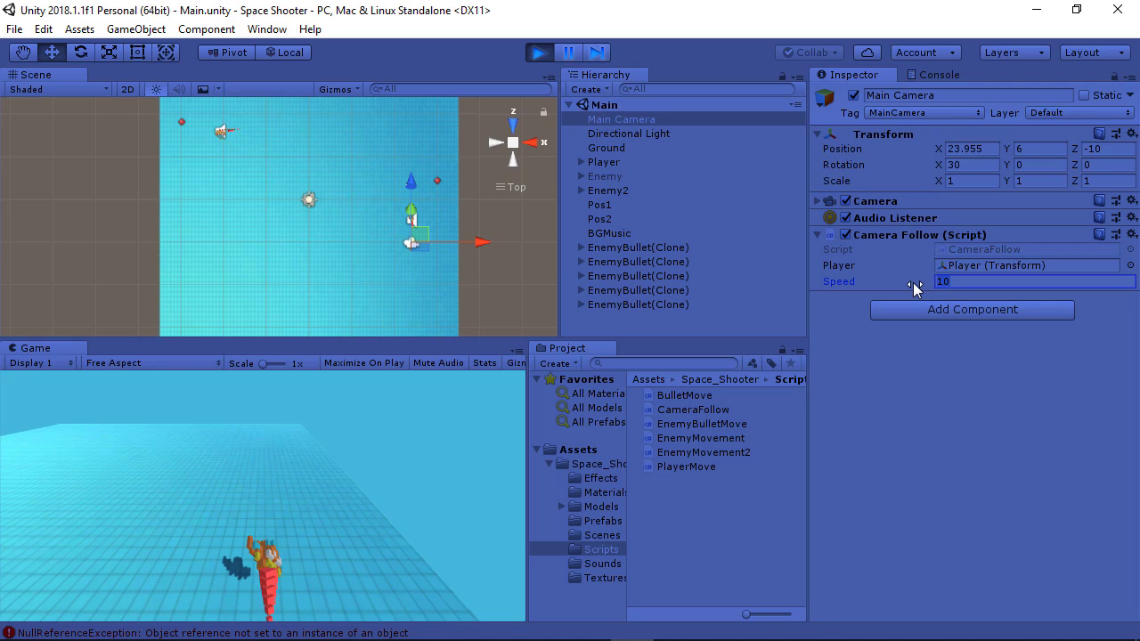
type("20")
left_click(466, 455)
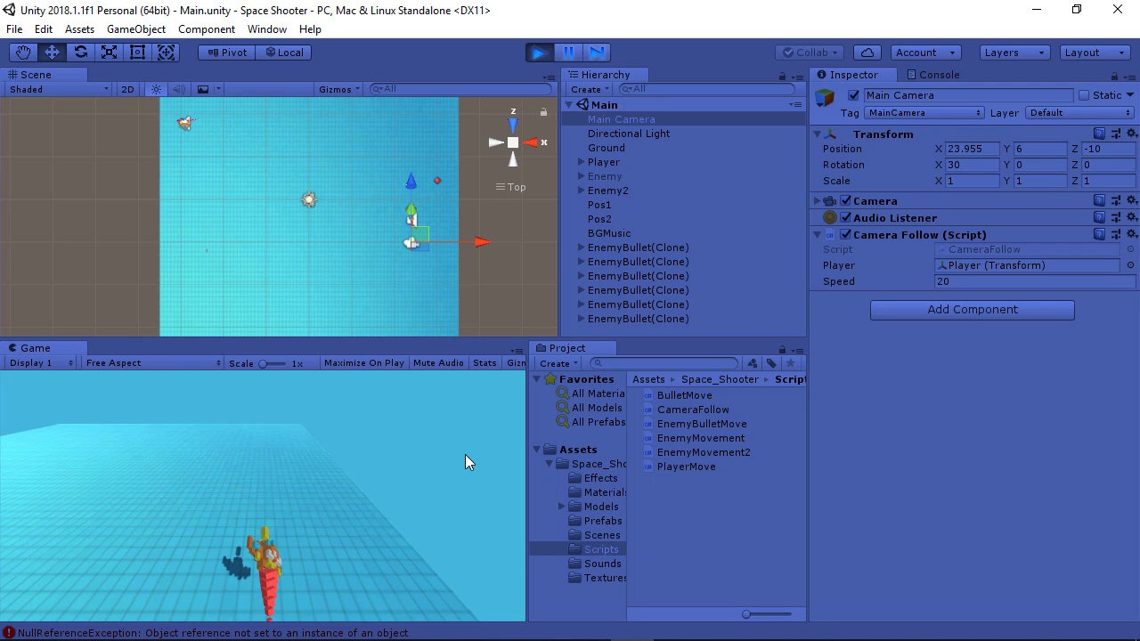
key("Left")
key("Left")
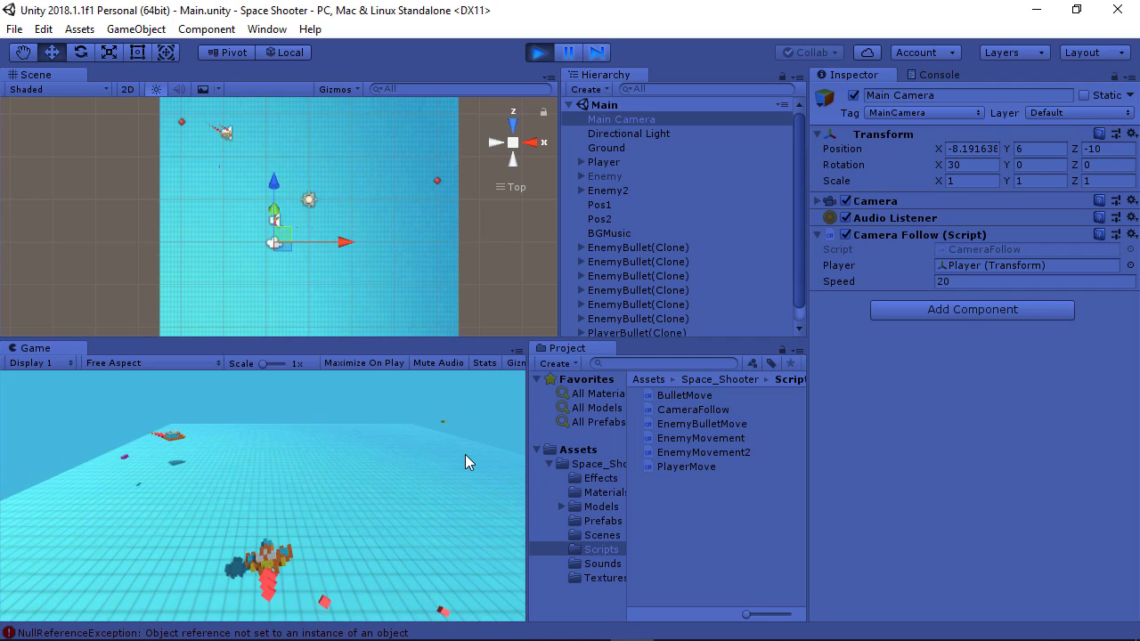
key("Right")
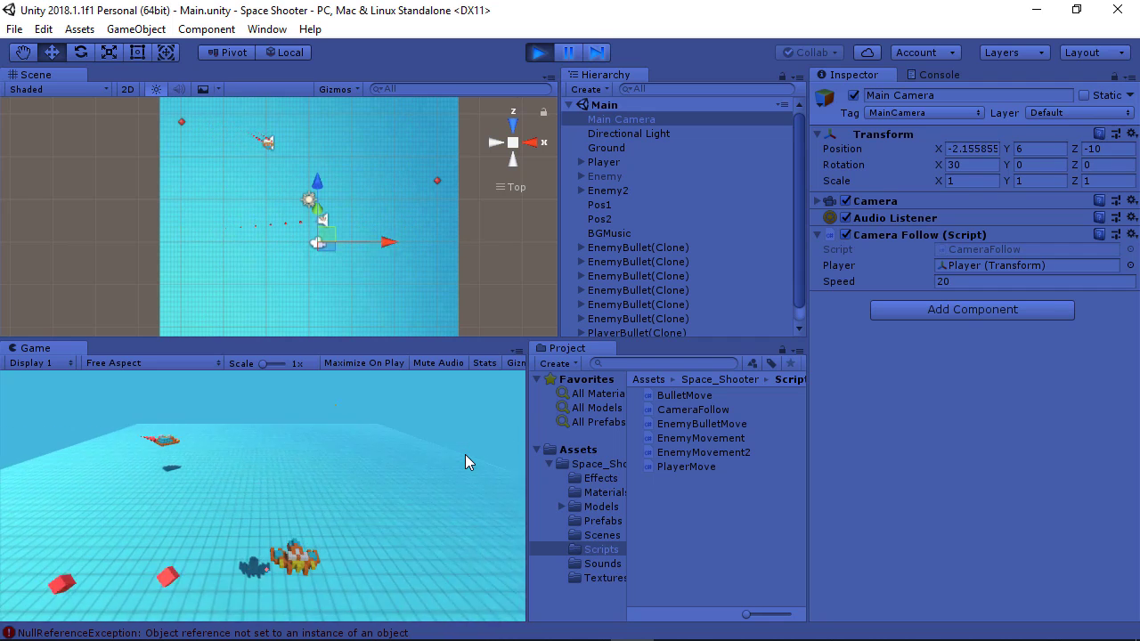
key("Right")
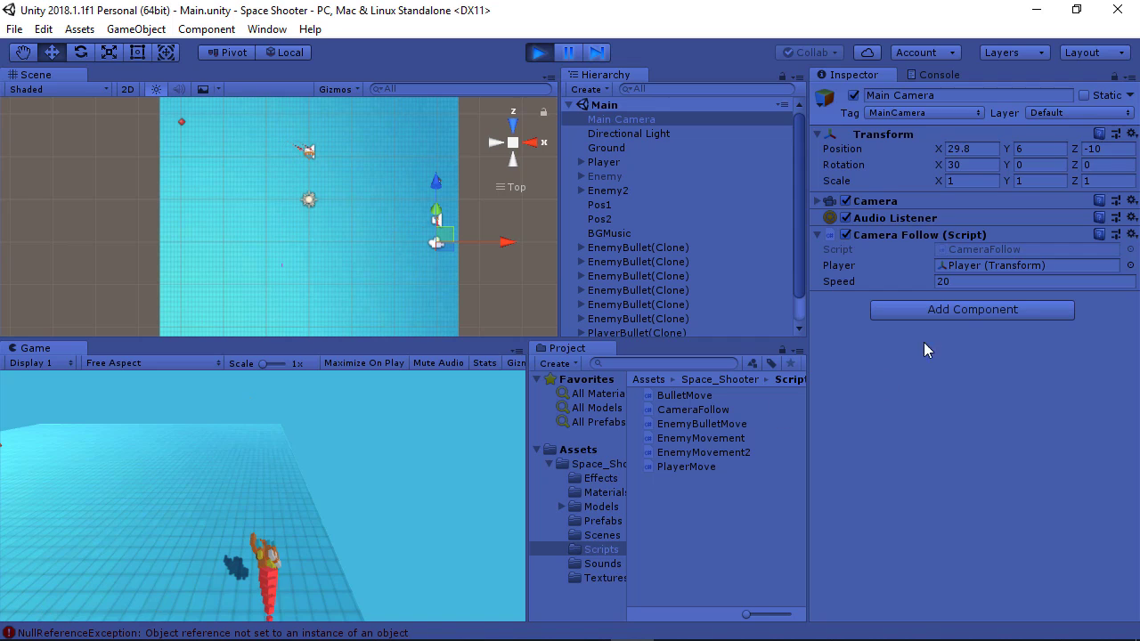
Step: Change Camera Follow Speed to 50 and steer the ship left and right
left_click(960, 281)
type("50")
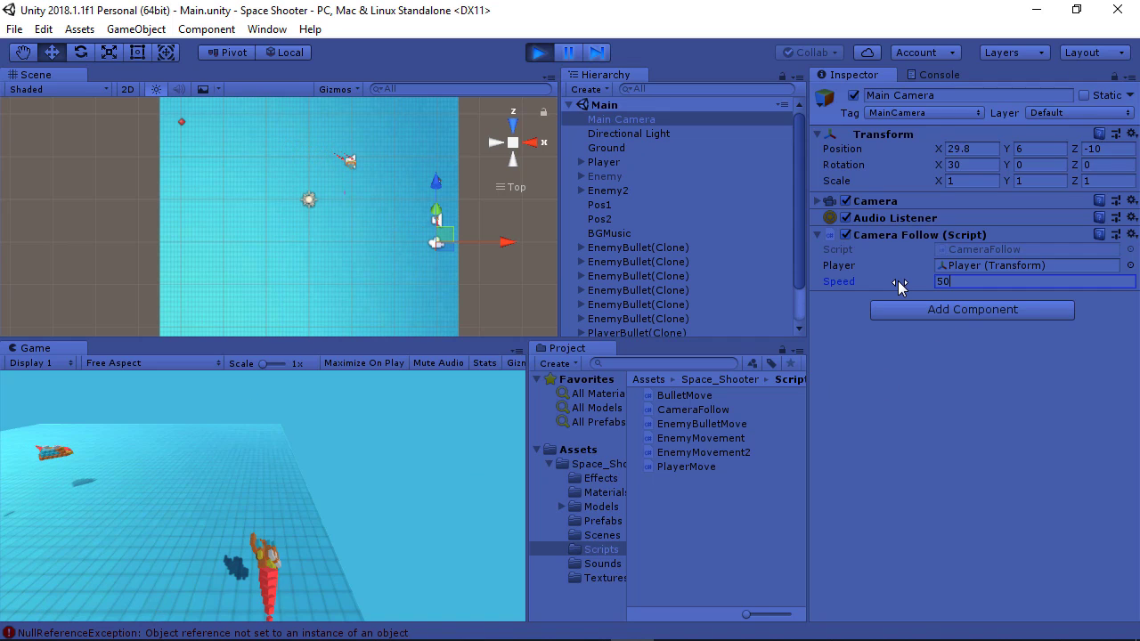
left_click(341, 462)
key("Left")
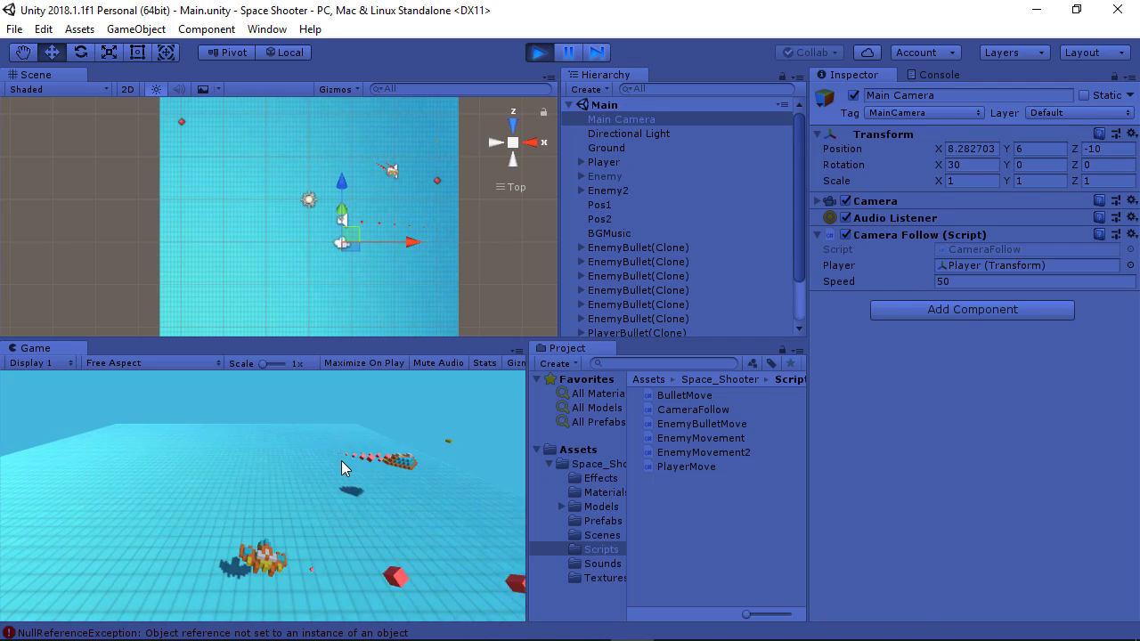
key("Left")
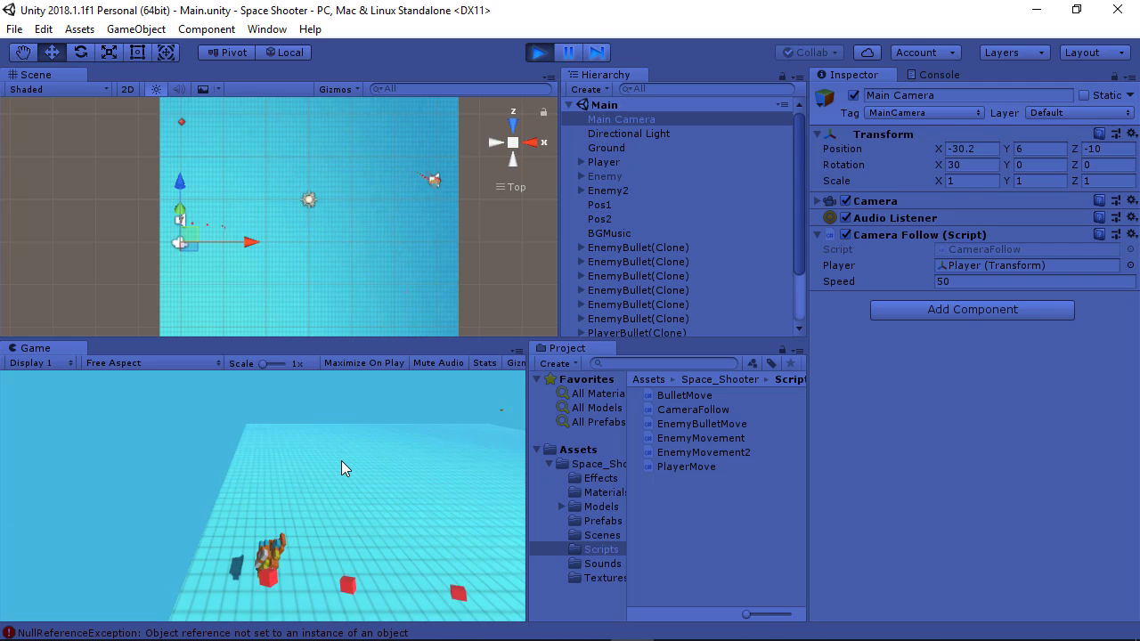
key("Right")
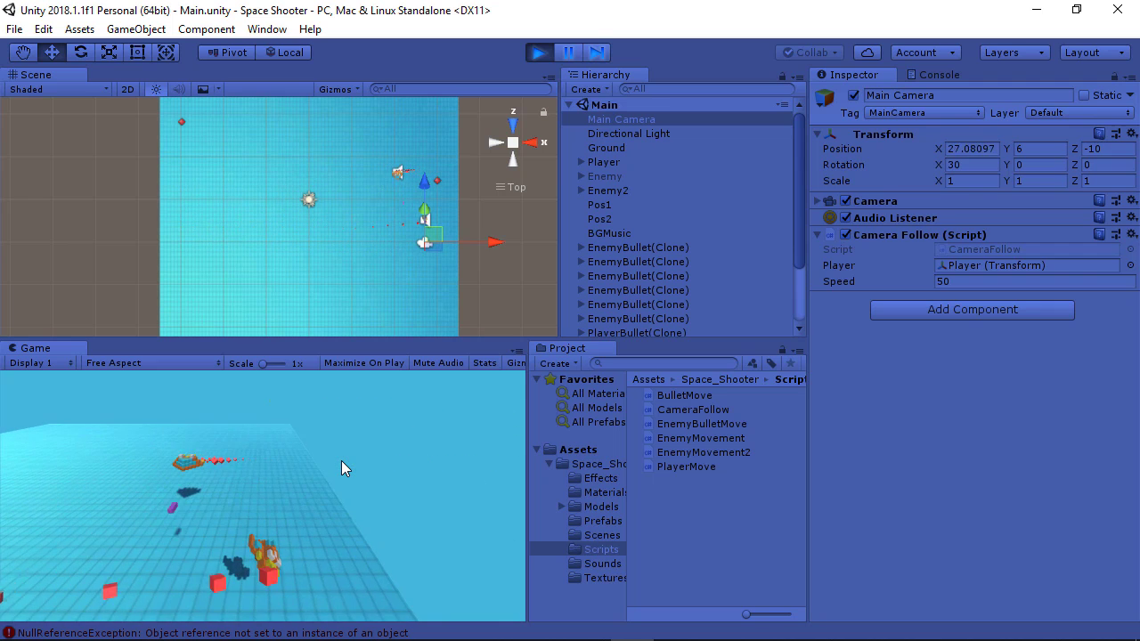
key("Left")
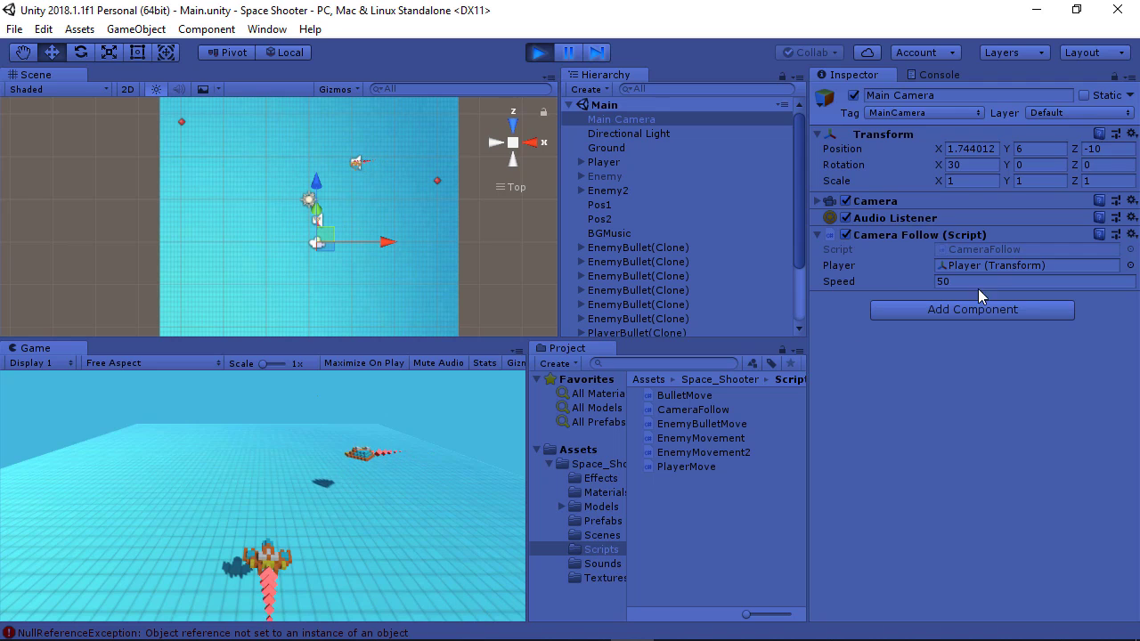
Step: Lower Camera Follow Speed to 2 and steer the ship back and forth
left_click(978, 283)
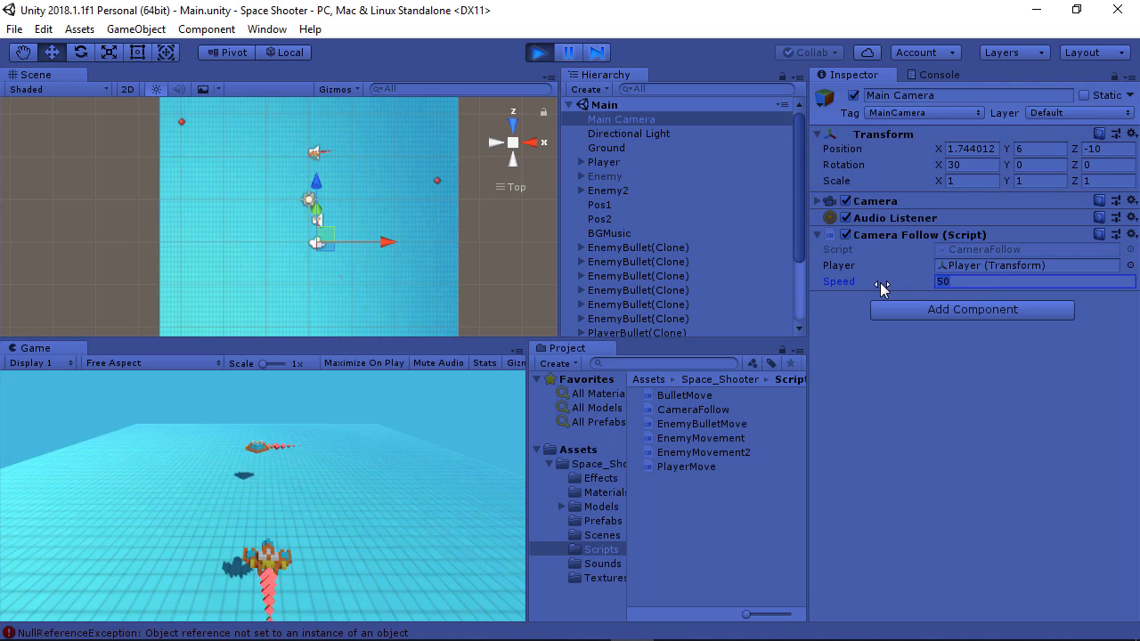
type("2")
left_click(453, 508)
key("Left")
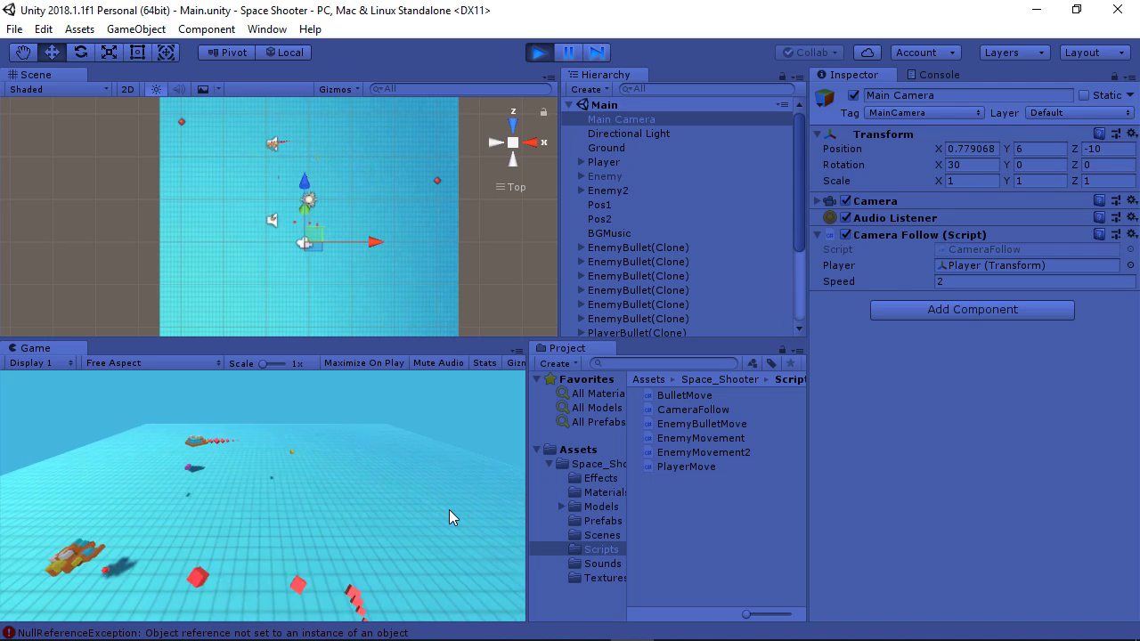
key("Left")
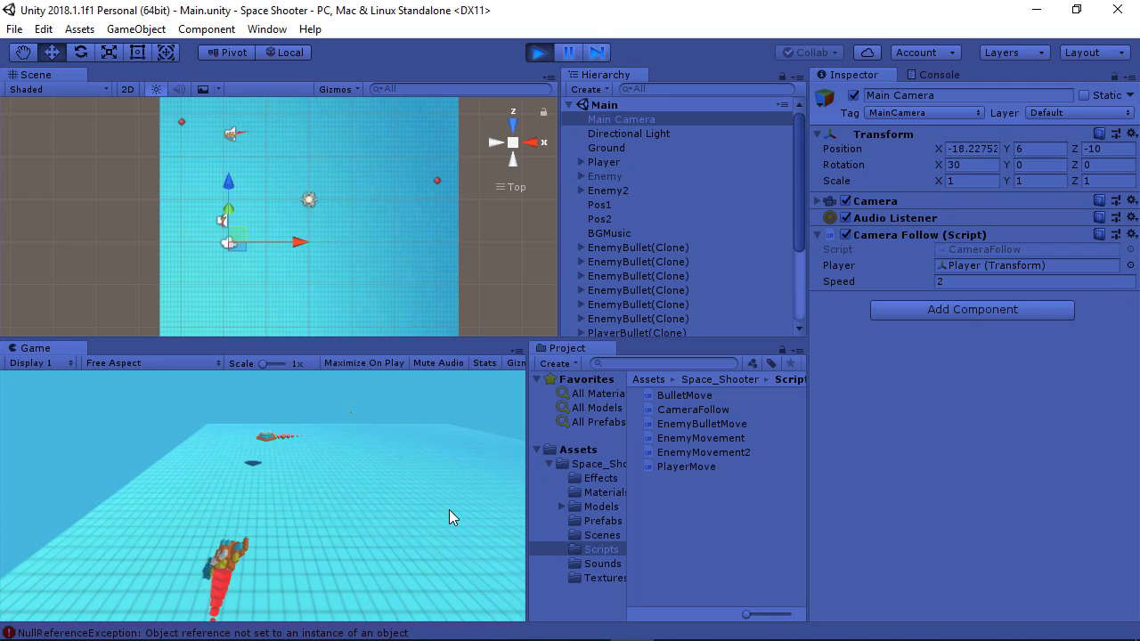
key("Right")
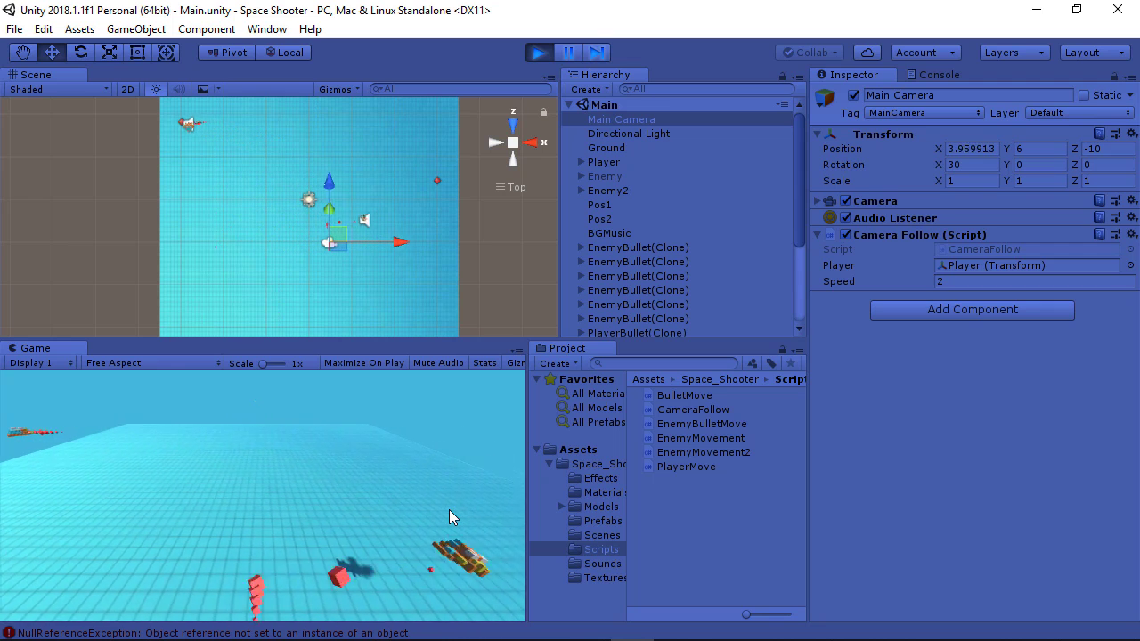
key("Left")
key("Right")
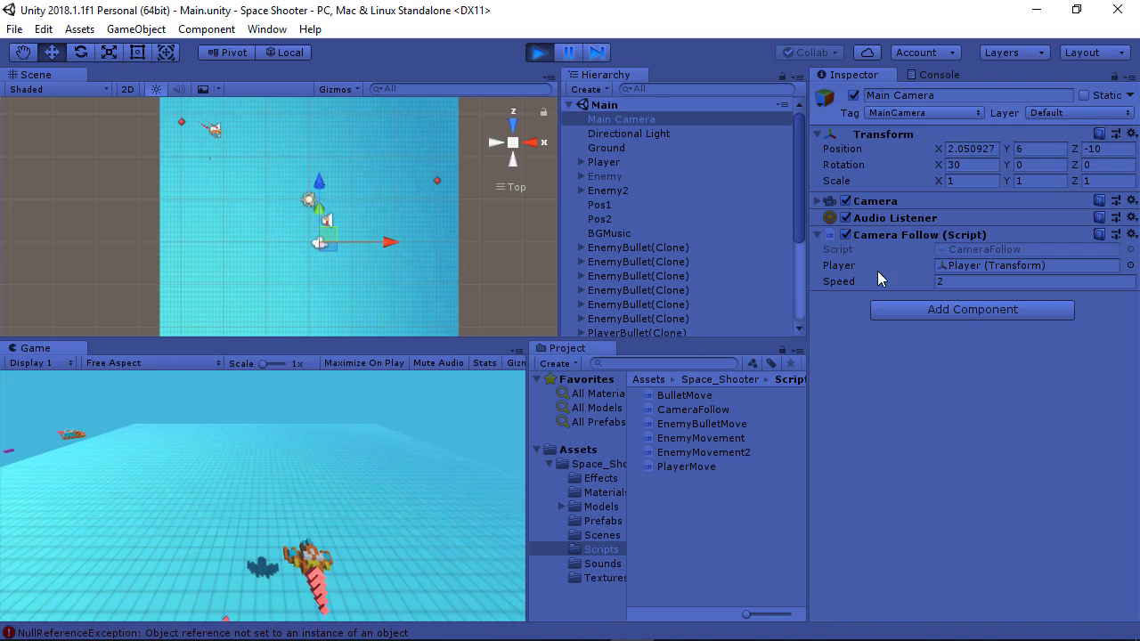
Step: Set Camera Follow Speed to 10 and steer the ship to confirm smooth trailing
left_click(952, 281)
type("10")
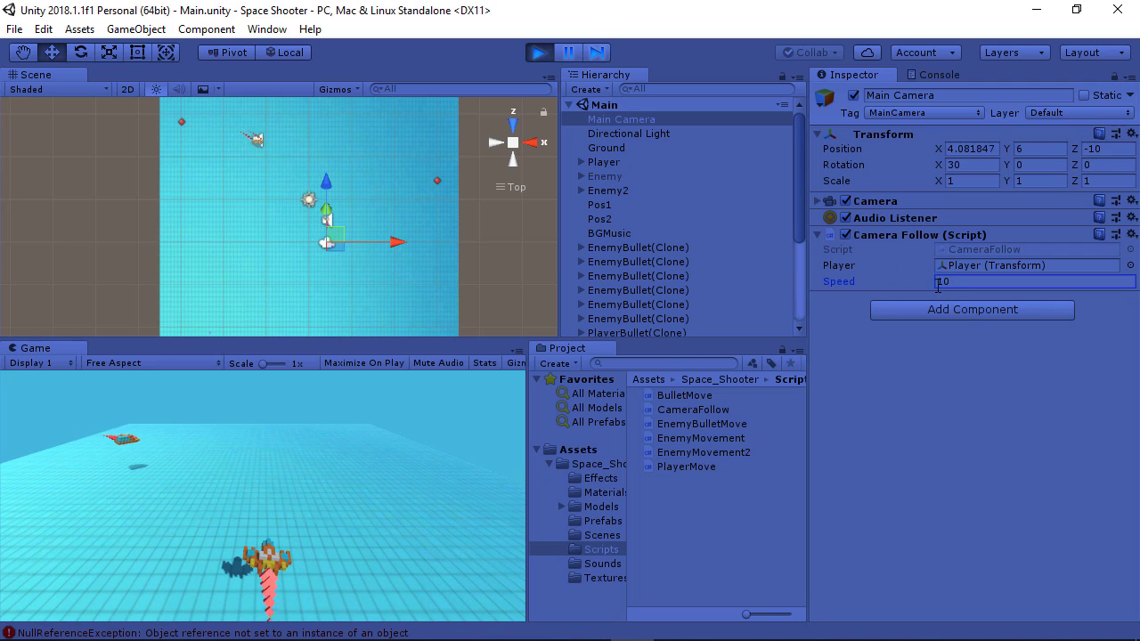
left_click(391, 471)
key("Left")
key("Right")
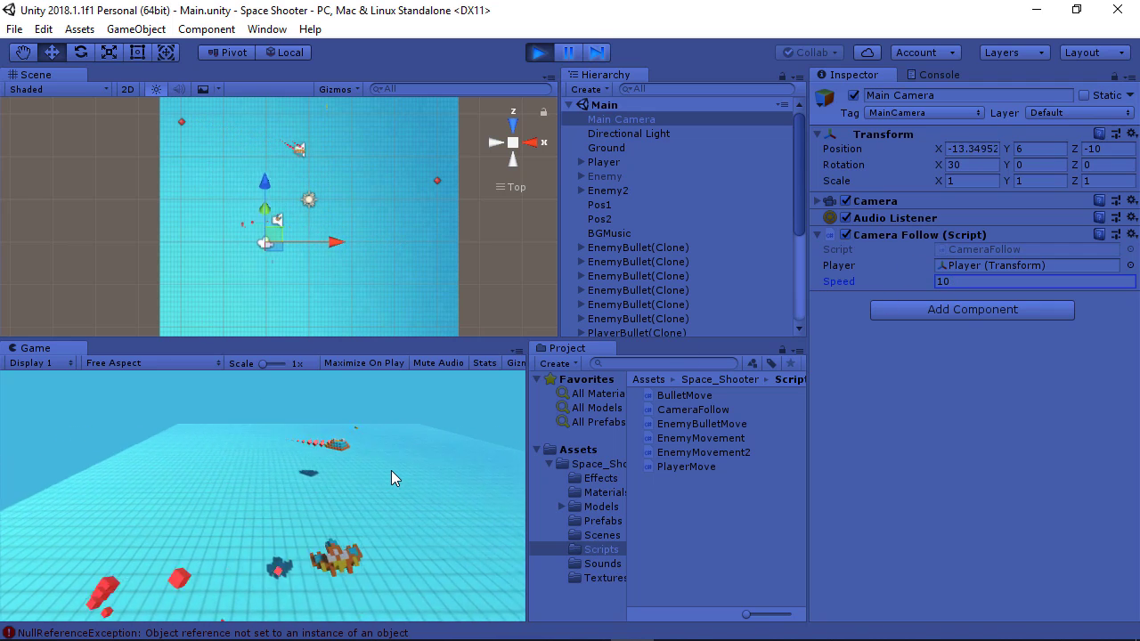
key("Left")
key("Right")
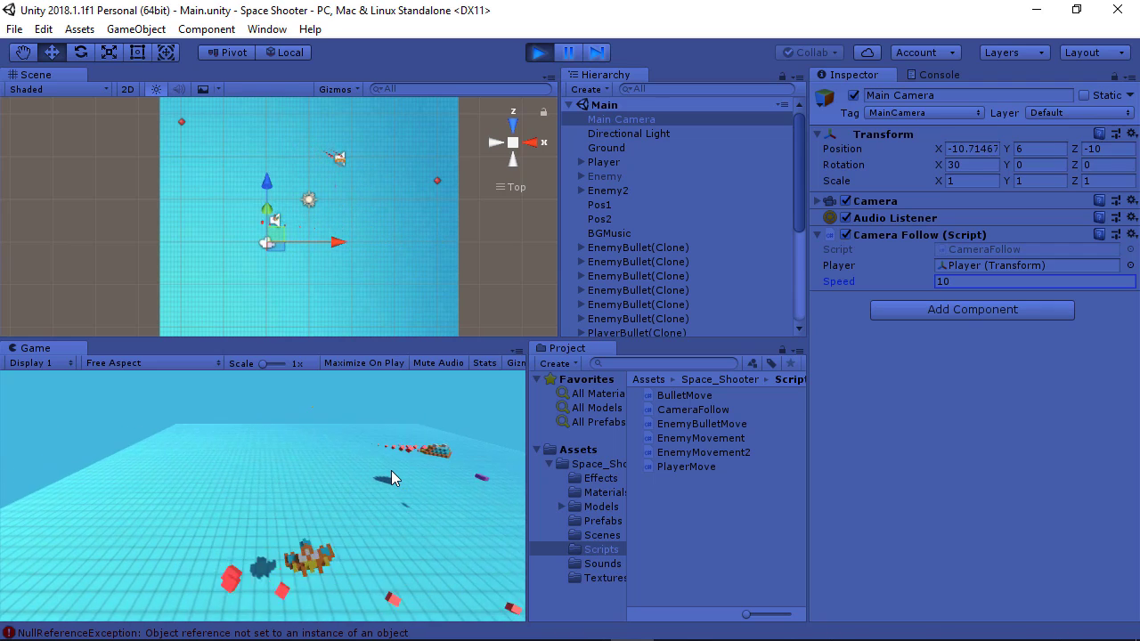
key("Right")
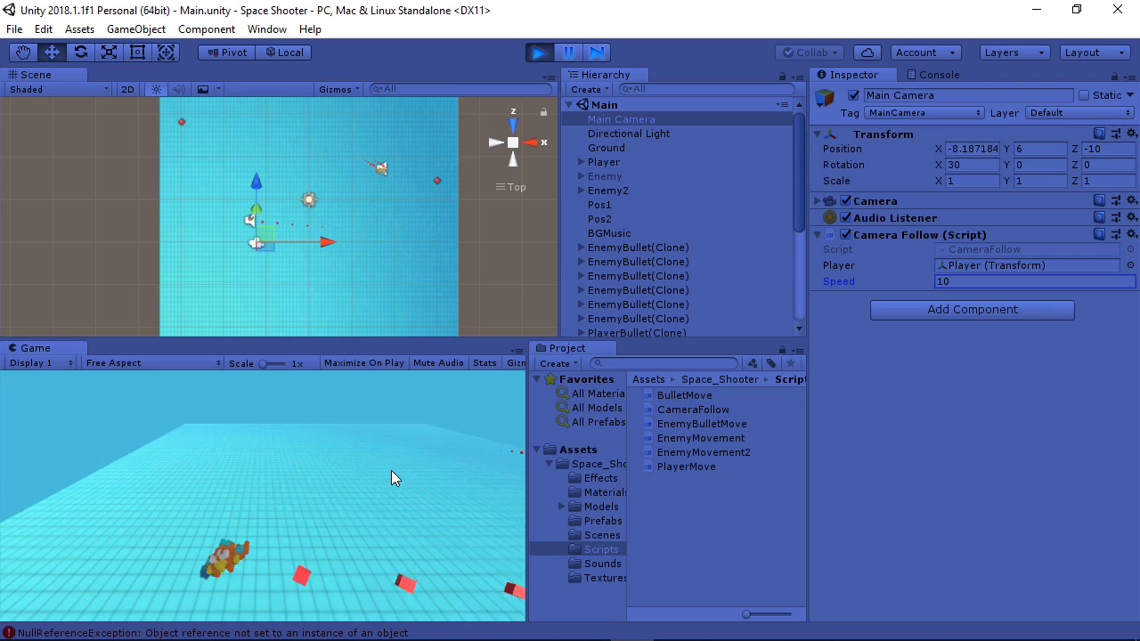
key("Left")
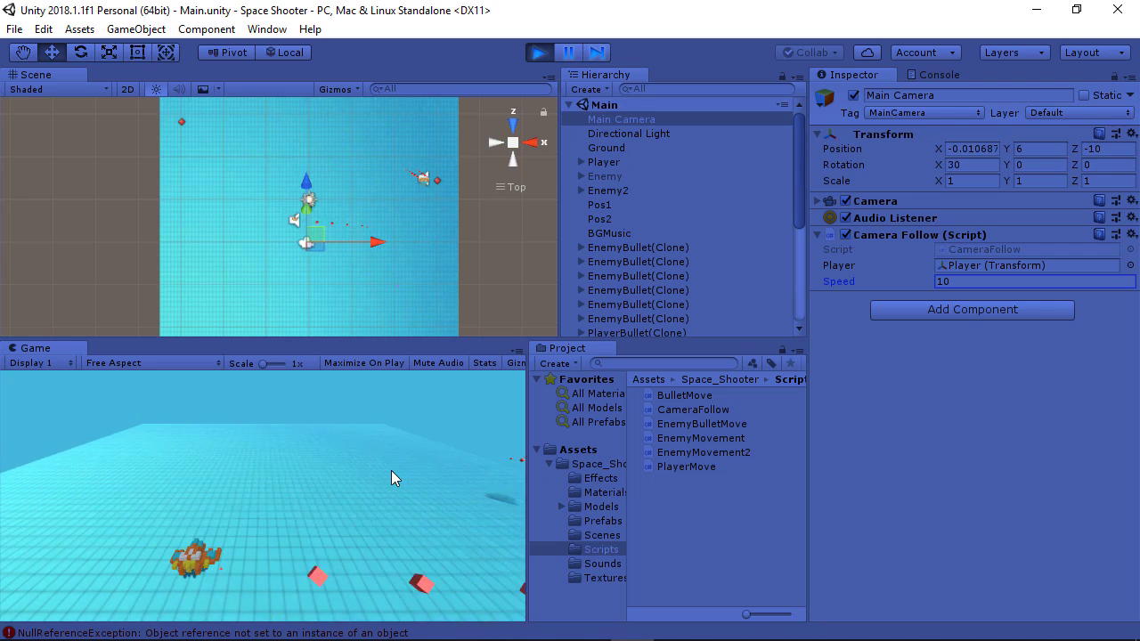
key("Right")
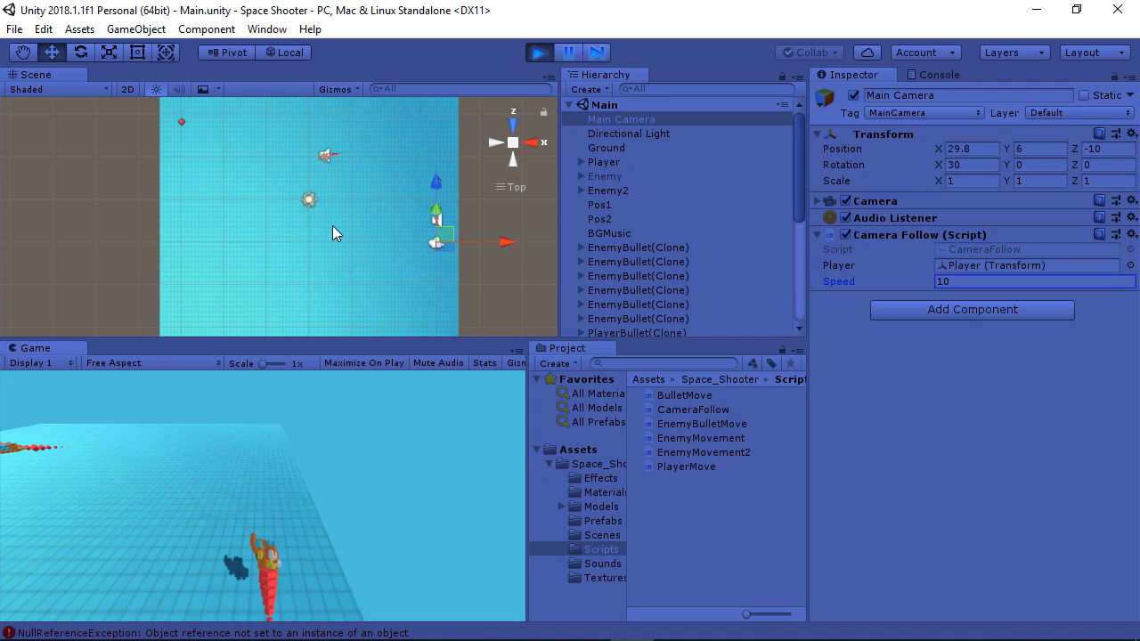
Step: Select the Ground plane and pan and zoom the Scene view to see its extent
left_click(355, 283)
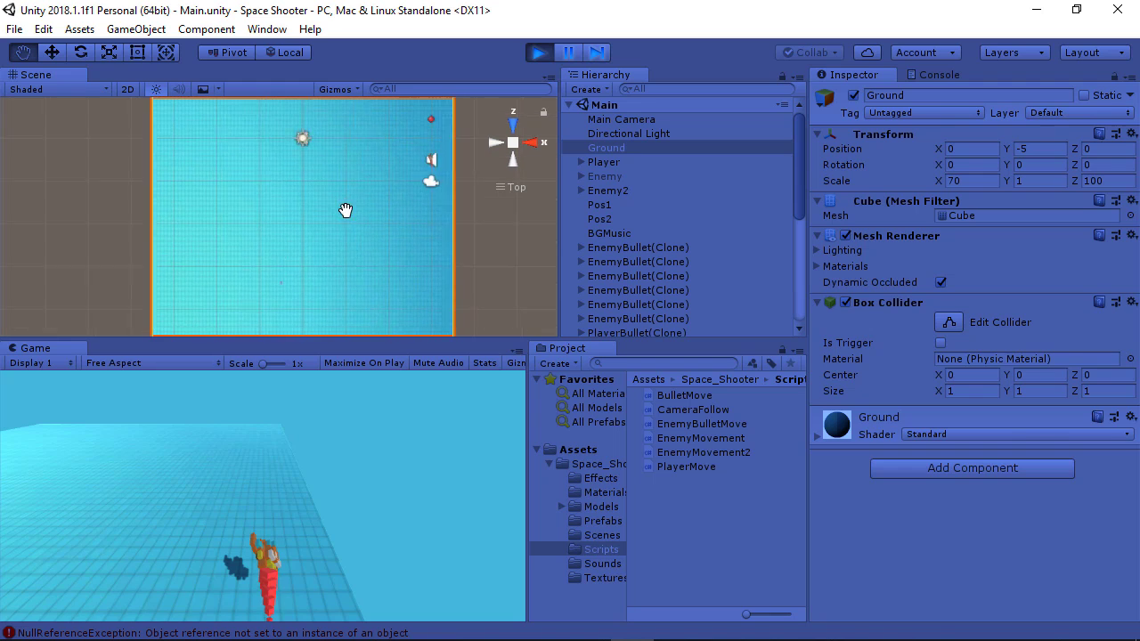
scroll(346, 211, "down", 3)
middle_click_drag(371, 204, 366, 171)
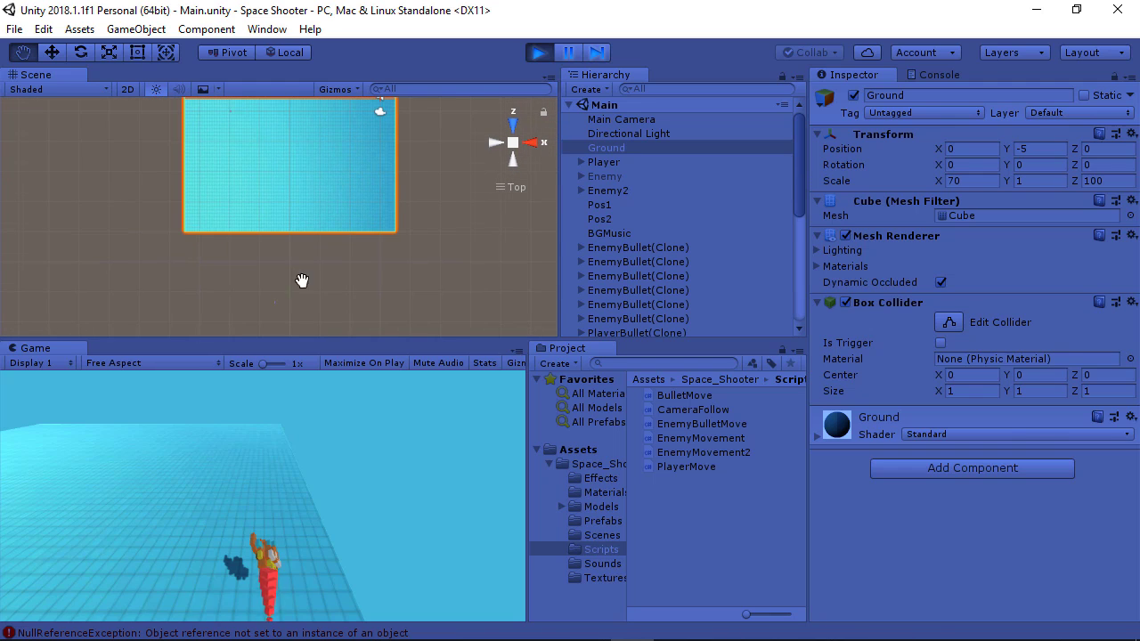
middle_click_drag(301, 281, 310, 176)
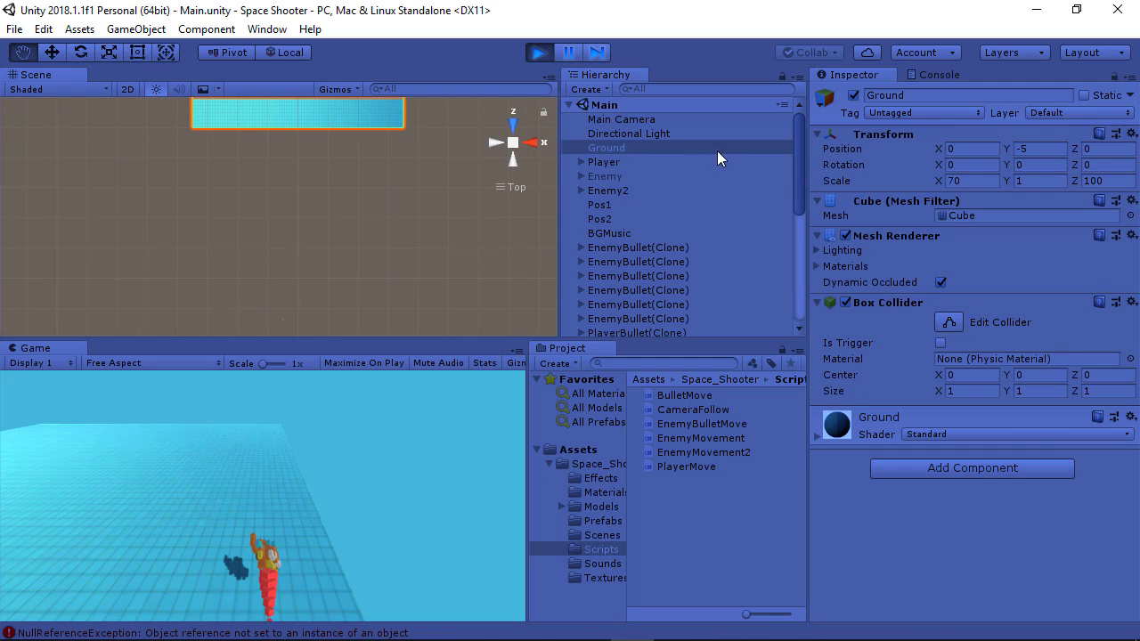
mouse_move(801, 136)
left_mouse_down()
mouse_move(774, 219)
mouse_move(770, 296)
mouse_move(782, 131)
mouse_move(774, 273)
left_mouse_up()
mouse_move(796, 236)
left_mouse_down()
mouse_move(802, 143)
mouse_move(786, 281)
left_mouse_up()
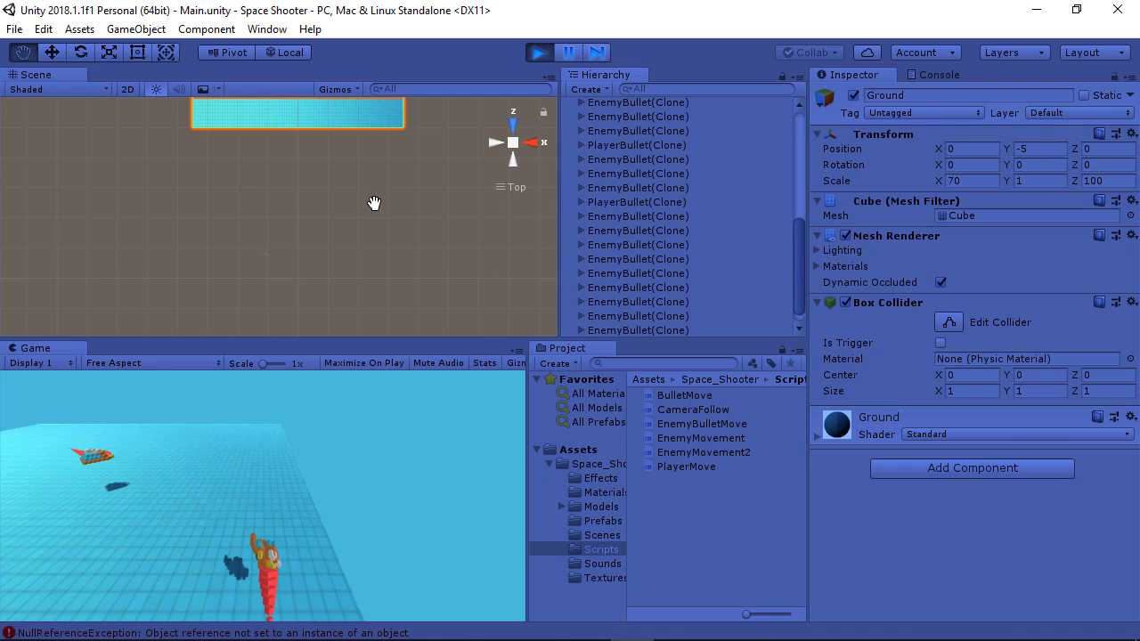
mouse_move(377, 201)
left_mouse_down()
mouse_move(383, 170)
mouse_move(438, 244)
left_mouse_up()
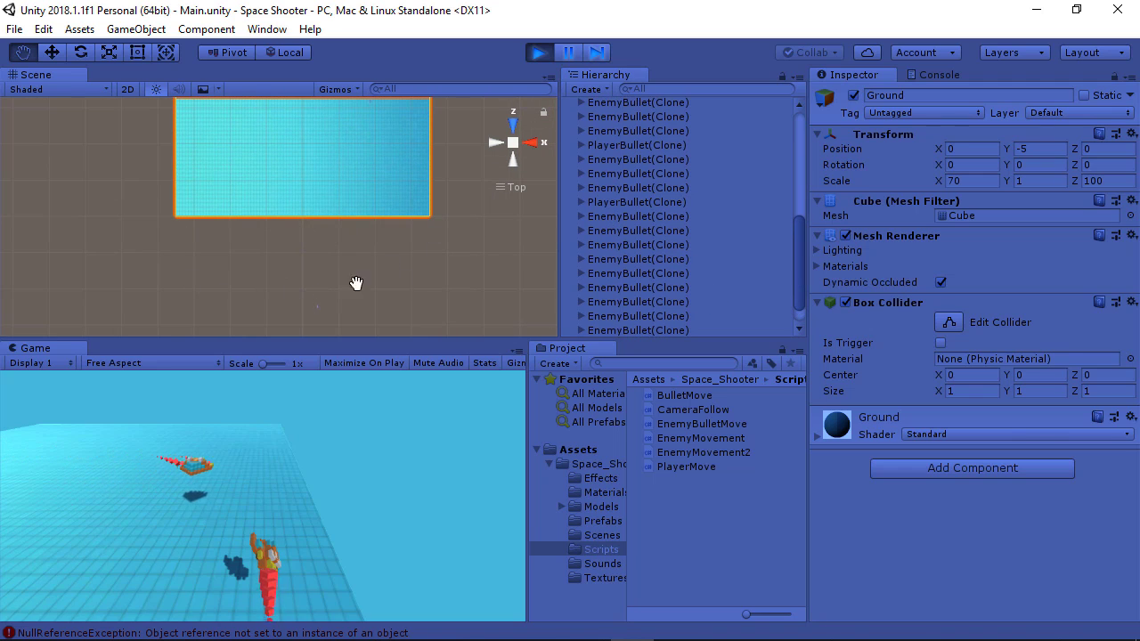
scroll(356, 267, "down", 3)
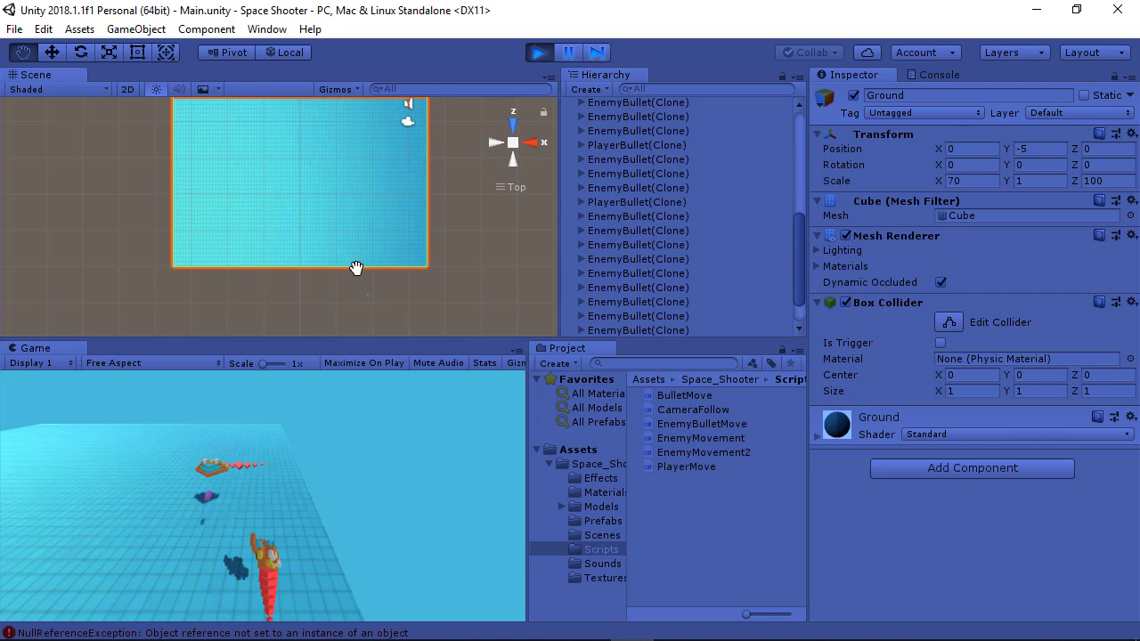
Step: Pan over the Ground's lower part, recentre it, then stop Play mode
left_click_drag(348, 206, 386, 259)
scroll(387, 223, "down", 1)
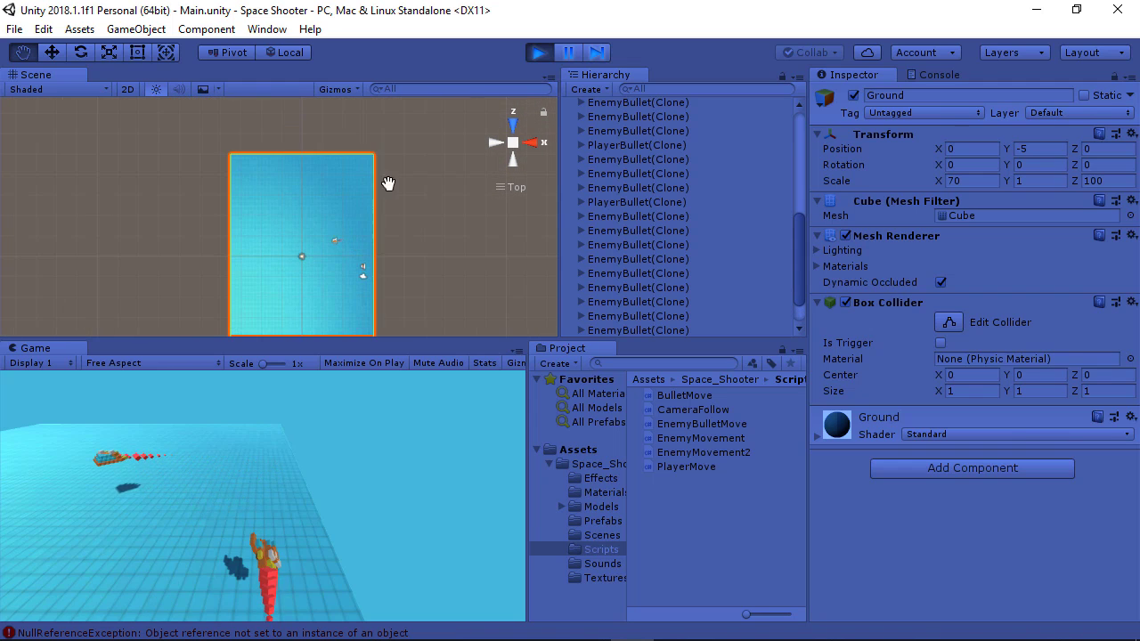
left_click_drag(317, 167, 365, 252)
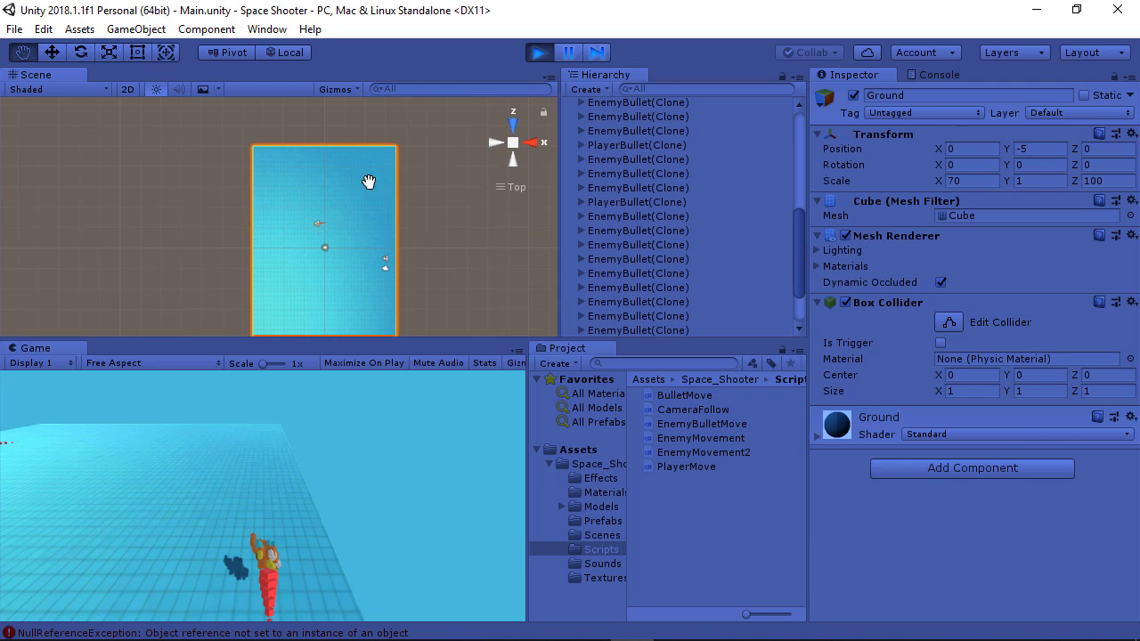
left_click_drag(369, 181, 362, 256)
mouse_move(354, 170)
left_mouse_down()
mouse_move(344, 196)
mouse_move(372, 146)
mouse_move(365, 177)
left_mouse_up()
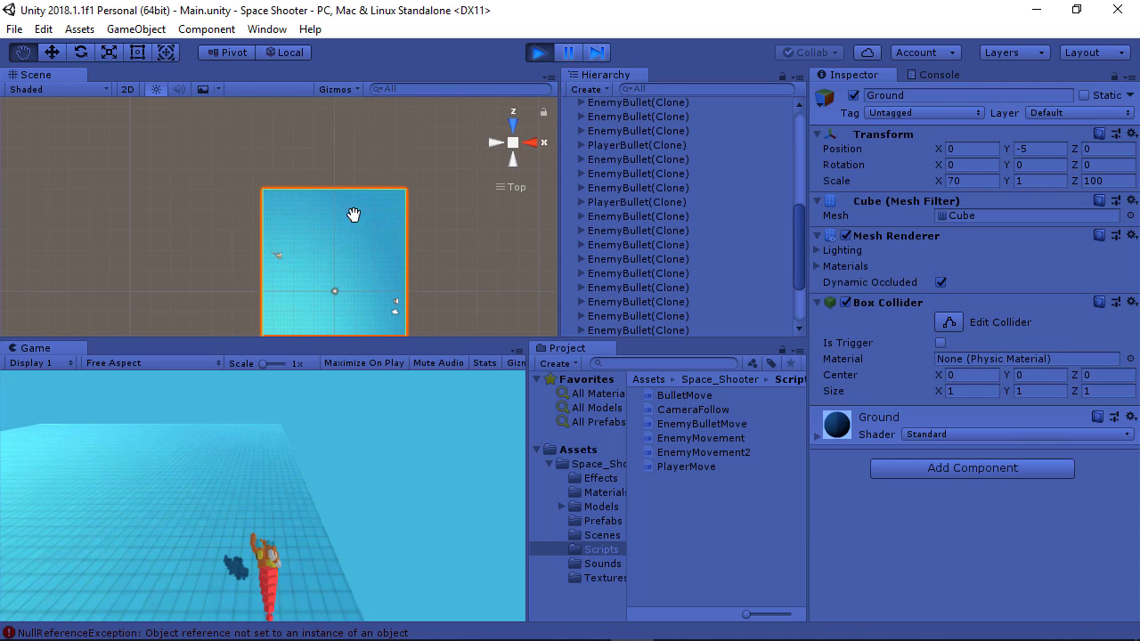
left_click_drag(353, 214, 340, 165)
left_click_drag(384, 206, 359, 171)
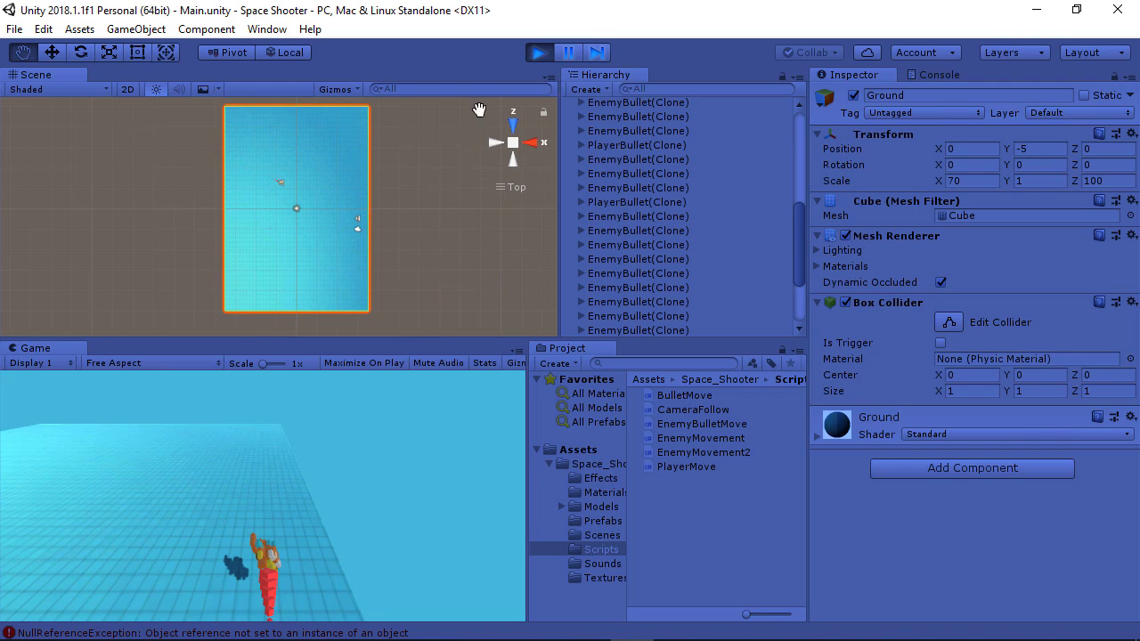
left_click(543, 56)
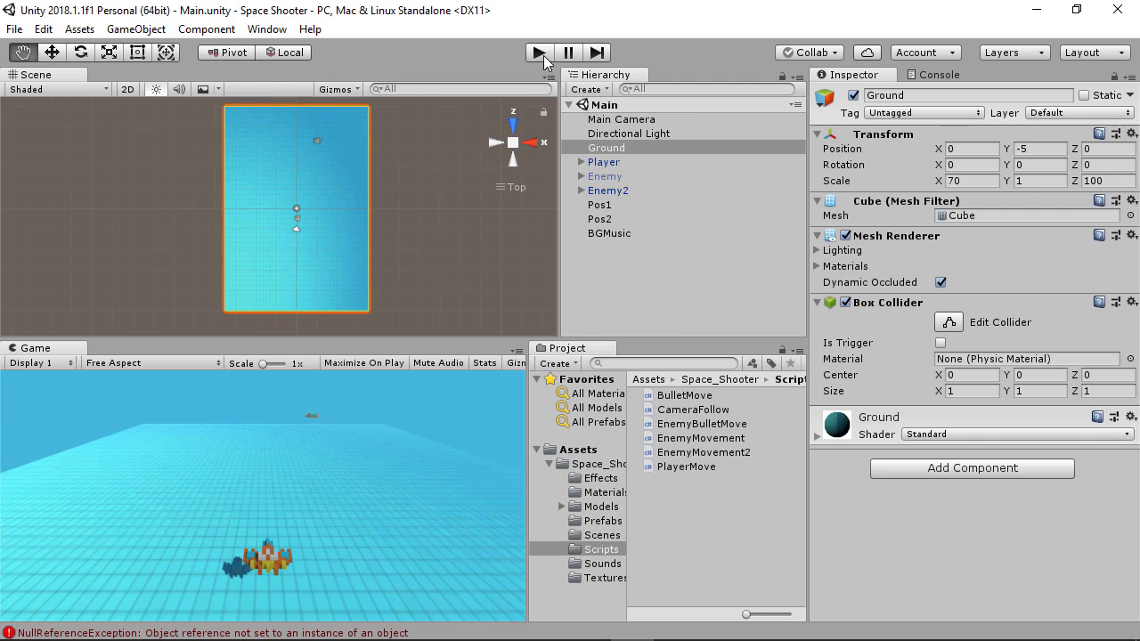